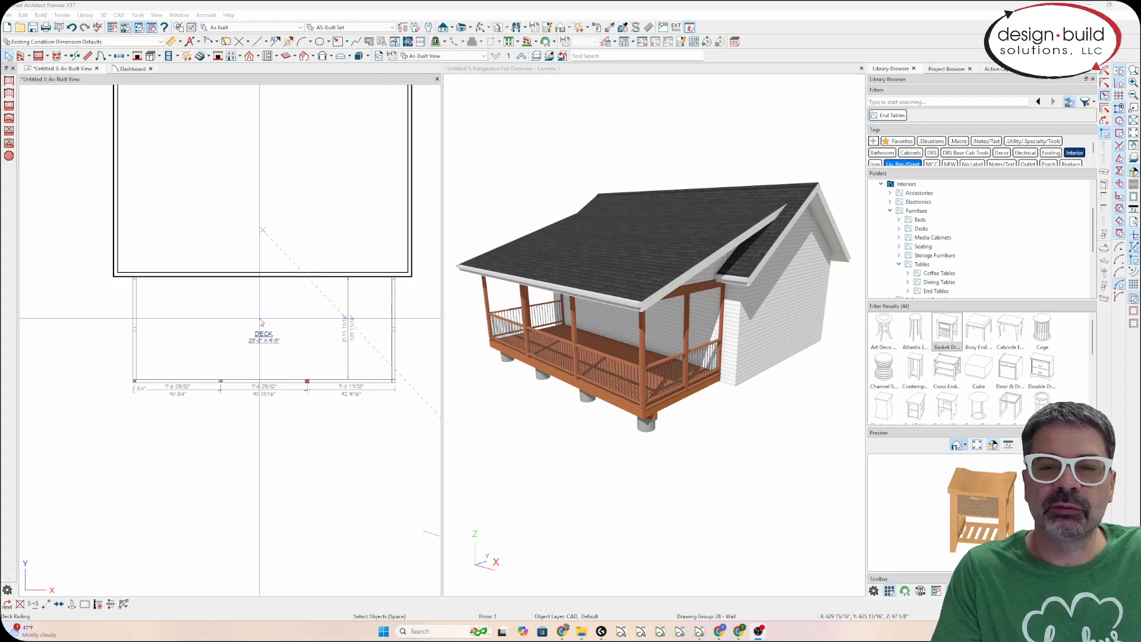
Close the duplicate Perspective Full Overview view, Camera 2, and return to the As-Built plan view.
left_click(237, 441)
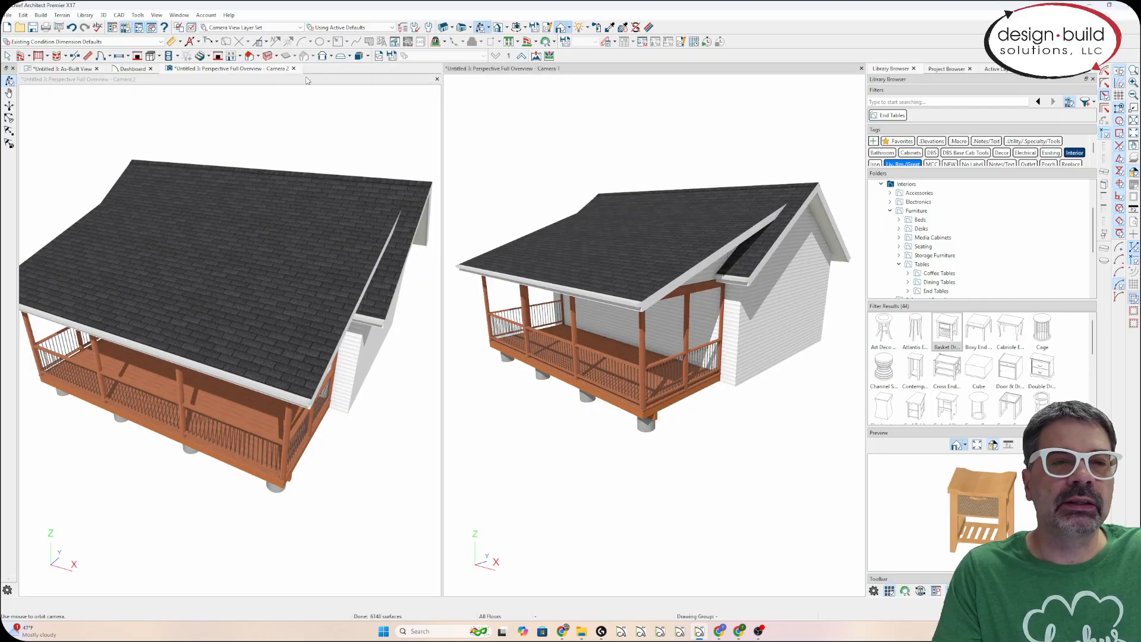
left_click(294, 69)
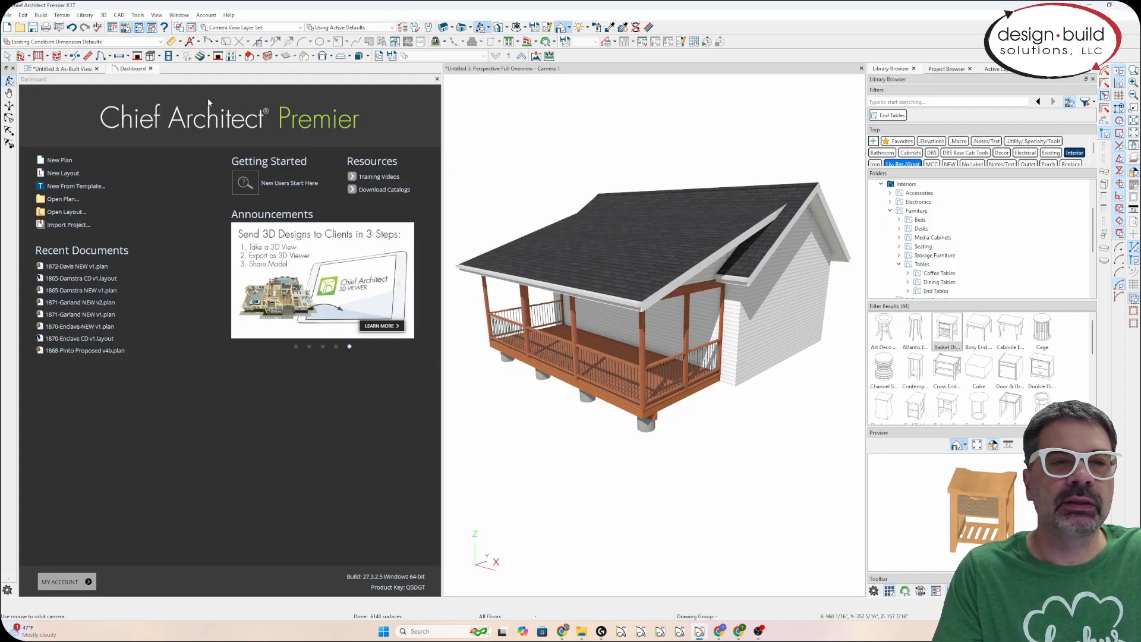
left_click(71, 69)
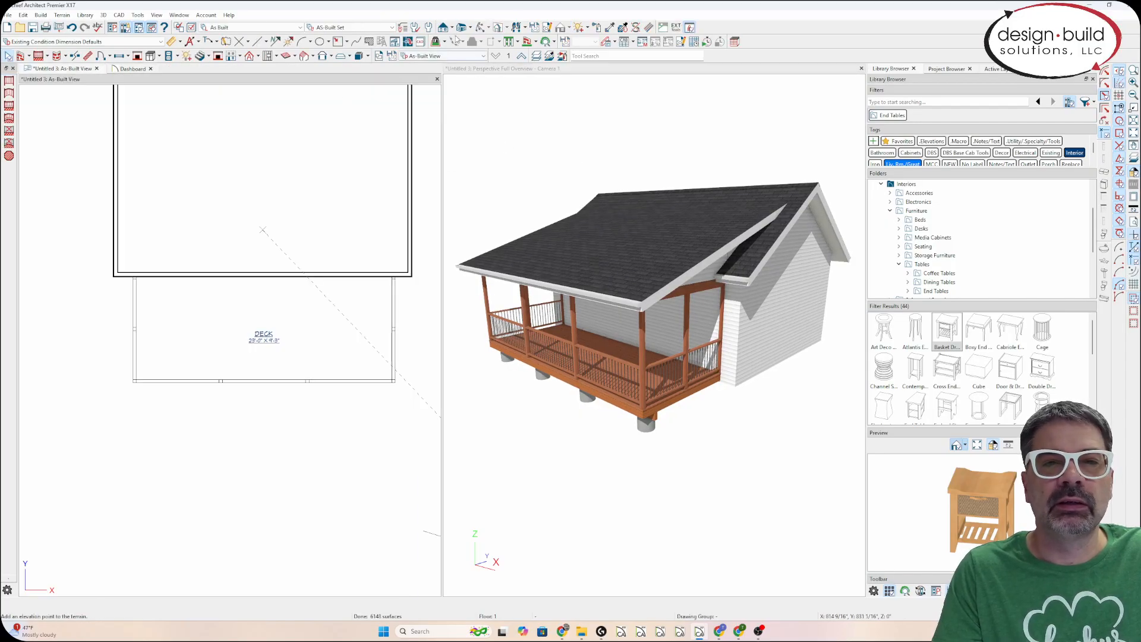
Review the Rail Style newel and post settings in the front deck railing's specification without changing them.
left_click(510, 127)
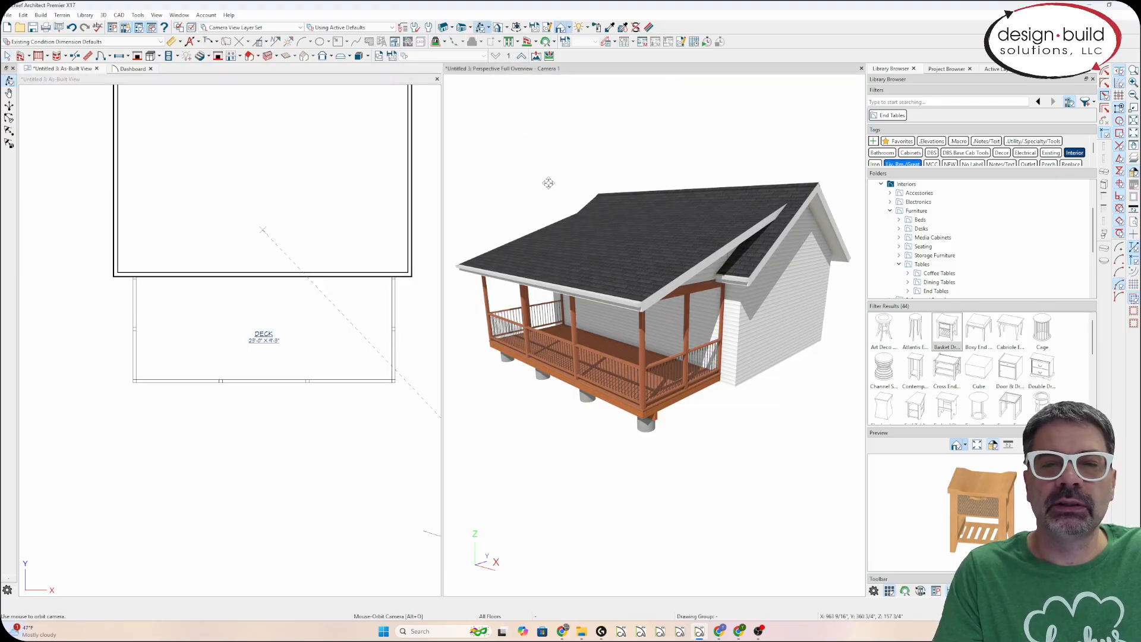
left_click_drag(543, 183, 733, 242)
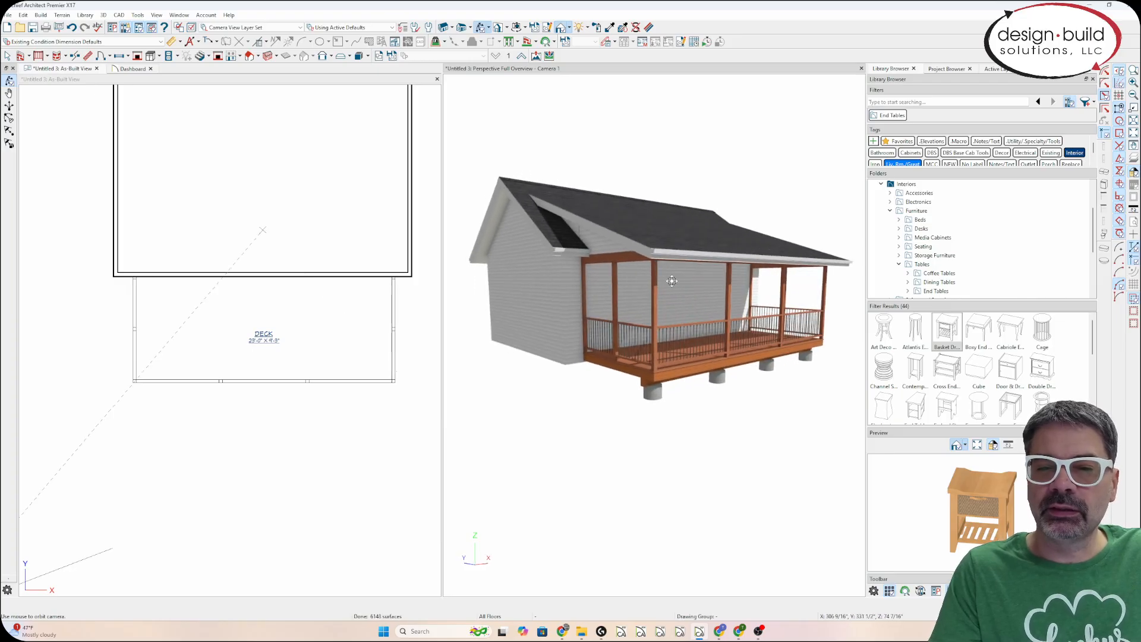
left_click_drag(690, 348, 723, 317)
left_click_drag(738, 276, 719, 288)
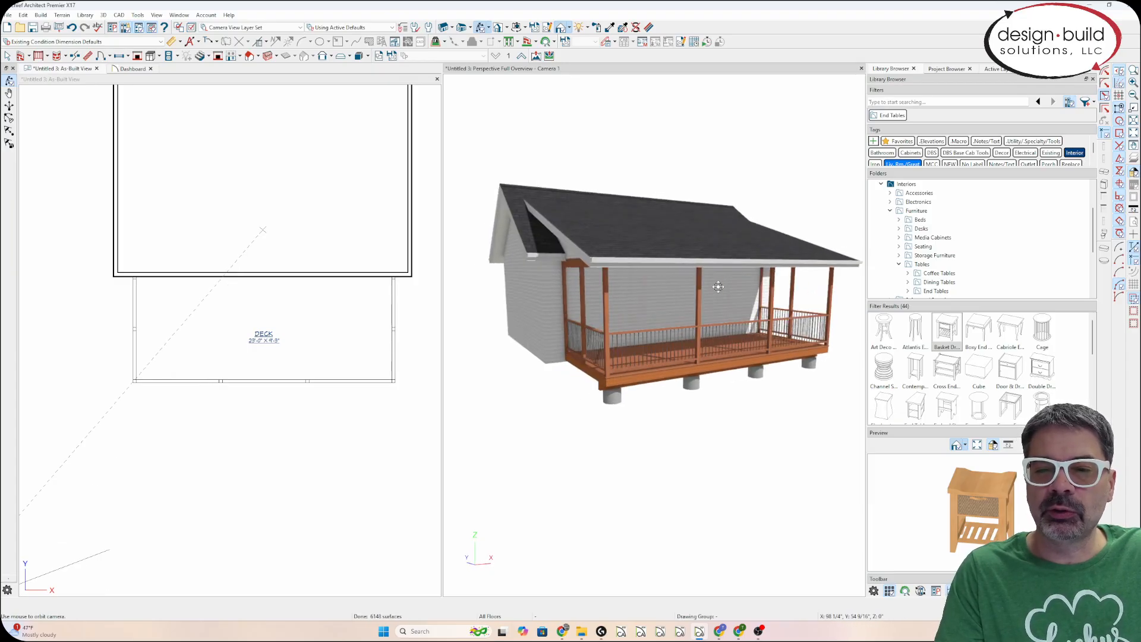
left_click(331, 383)
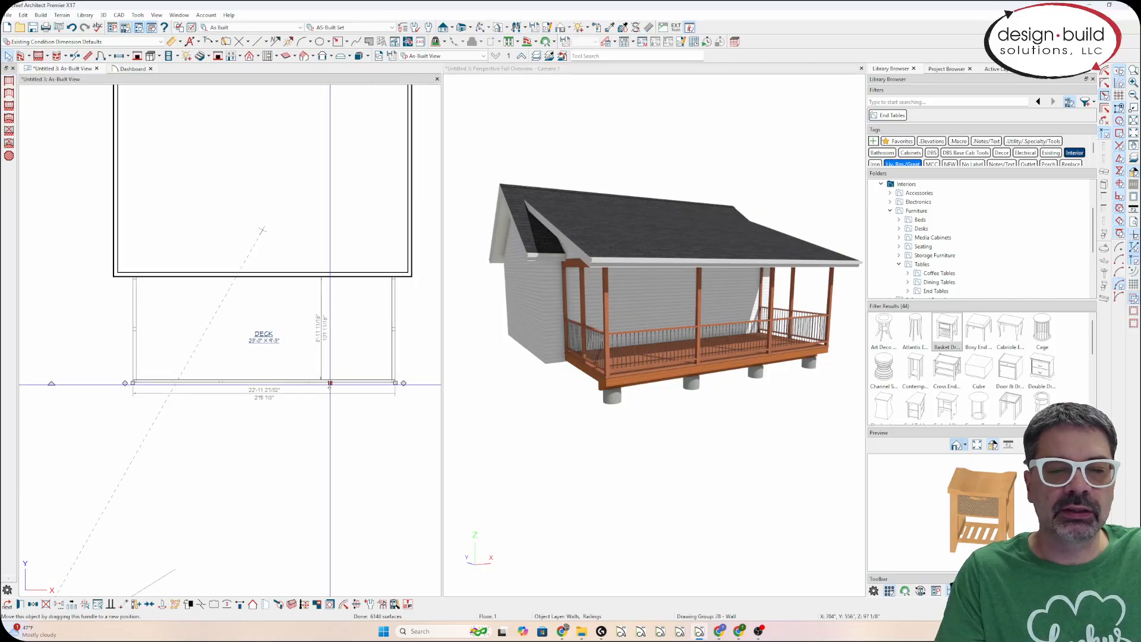
double_click(331, 383)
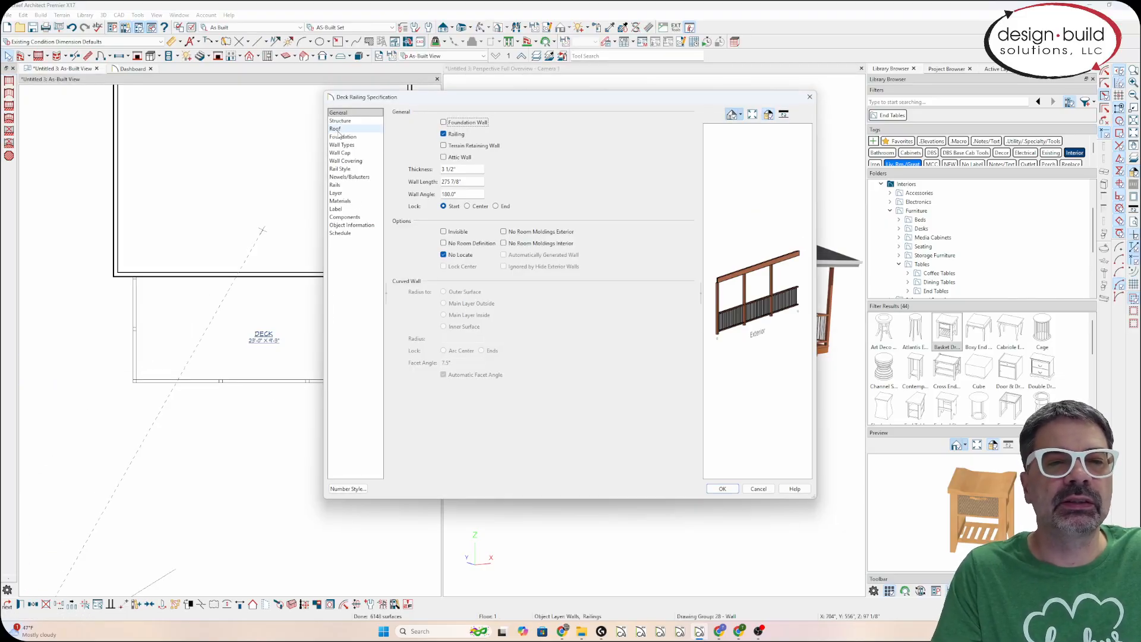
left_click(352, 170)
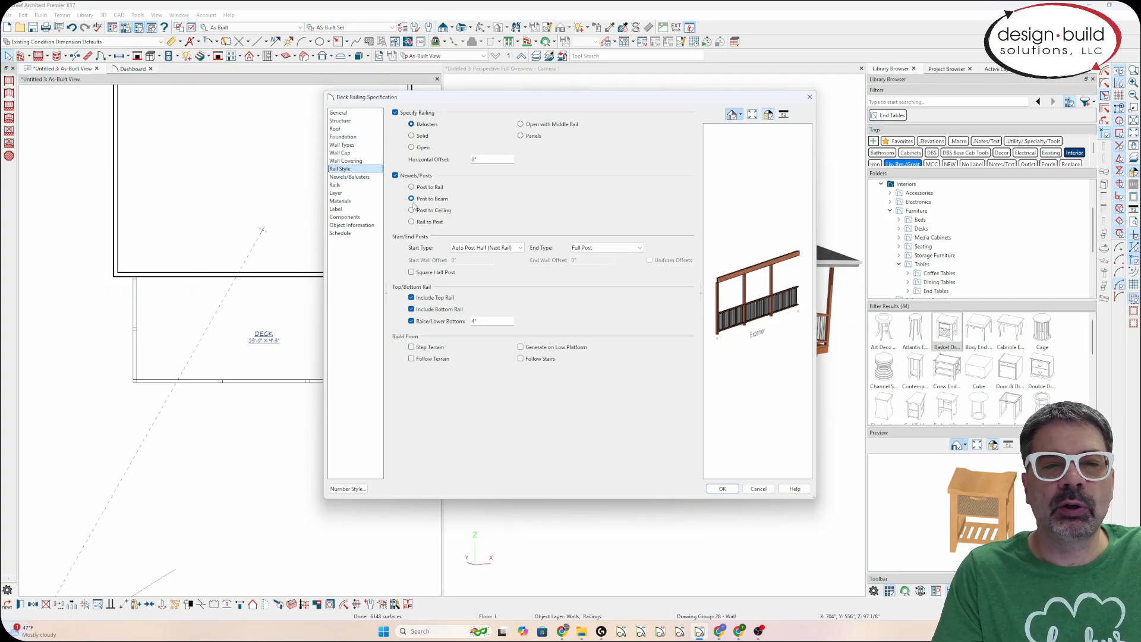
left_click(758, 489)
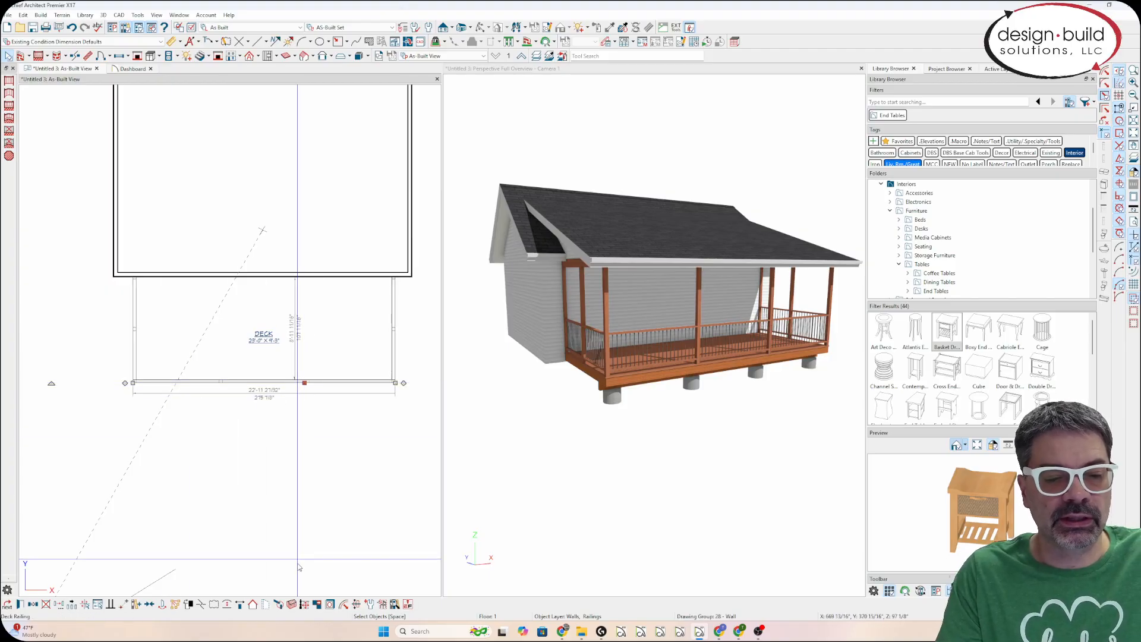
Use Move Newels to shift the front railing's right intermediate newel to about 127 inches from the left intermediate newel.
right_click(317, 386)
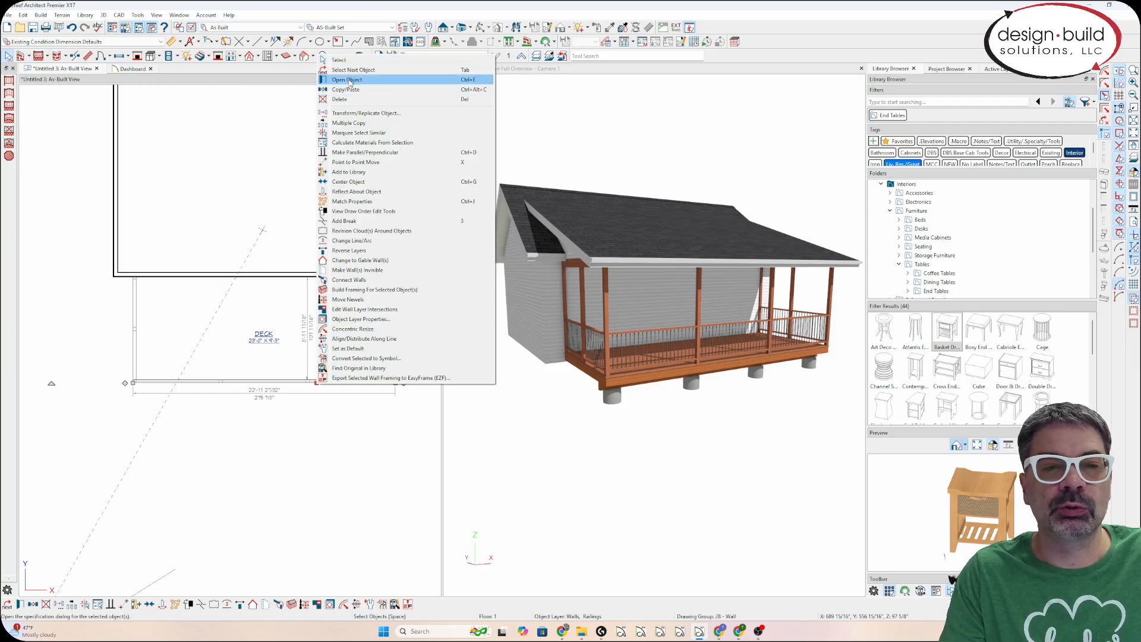
left_click(359, 300)
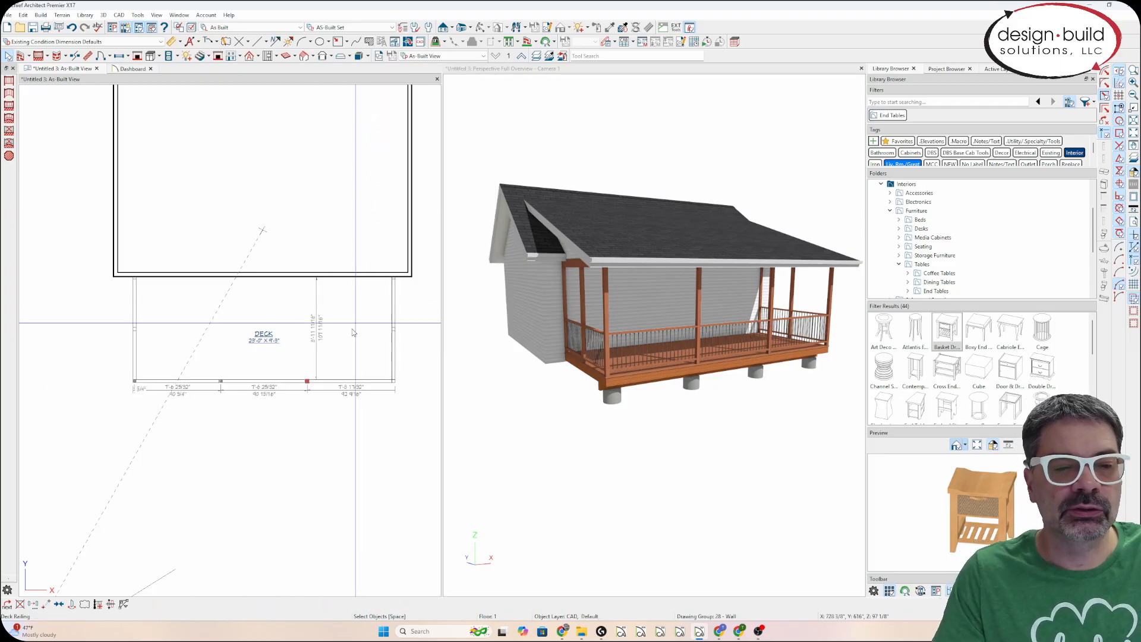
left_click(340, 382)
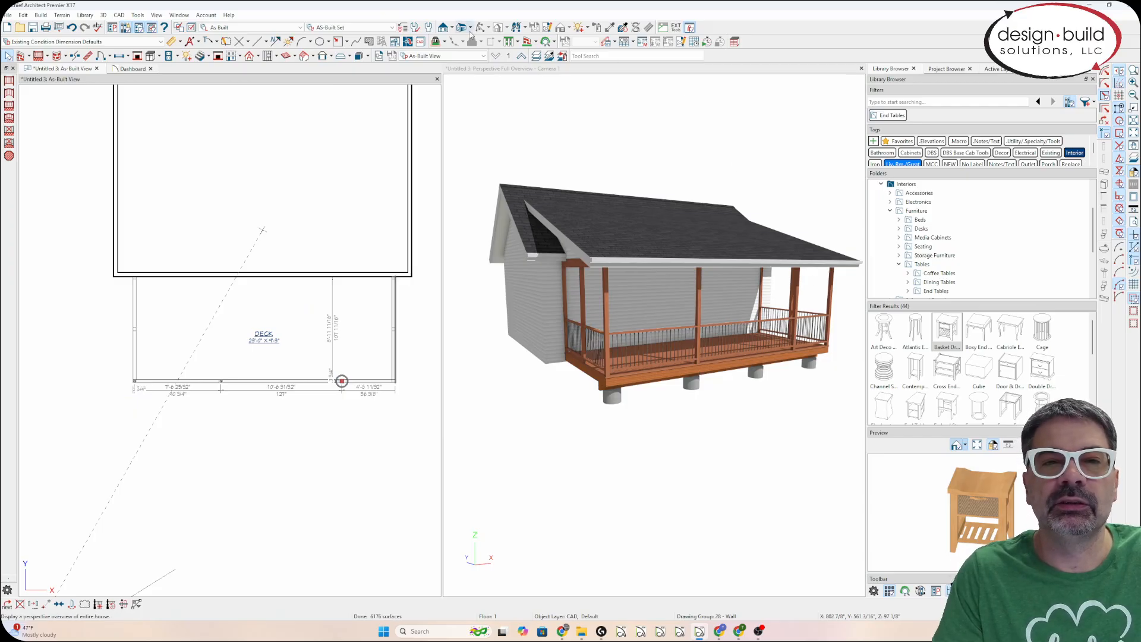
left_click(531, 111)
left_click(481, 28)
left_click_drag(636, 166, 616, 173)
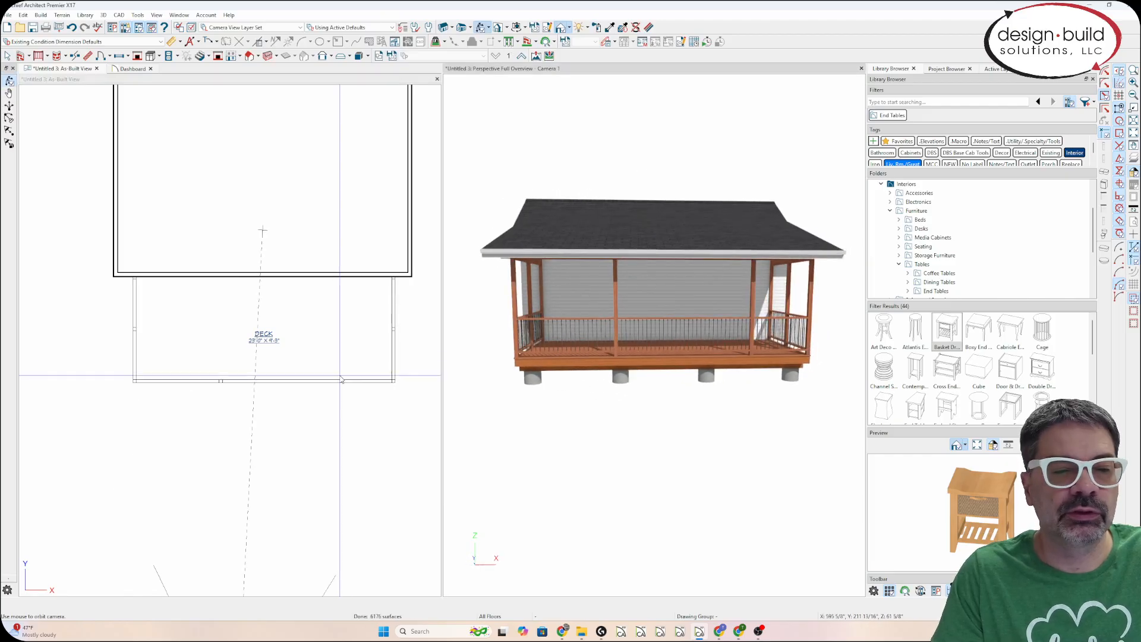
Add a newel to the front deck railing, slightly right of its left intermediate newel.
left_click(218, 381)
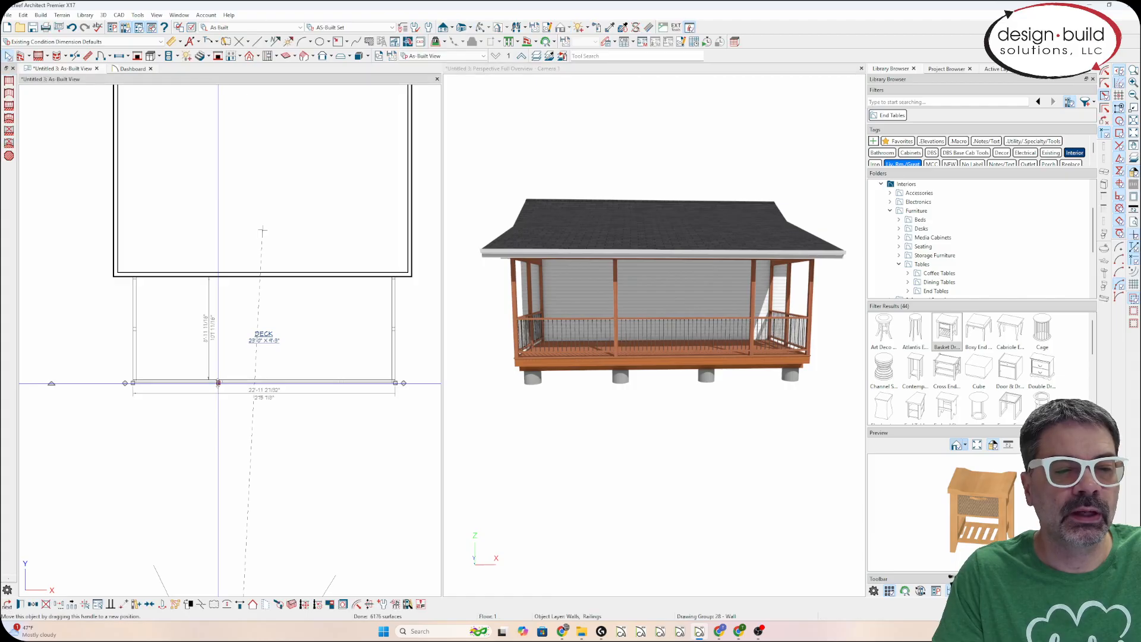
left_click(305, 608)
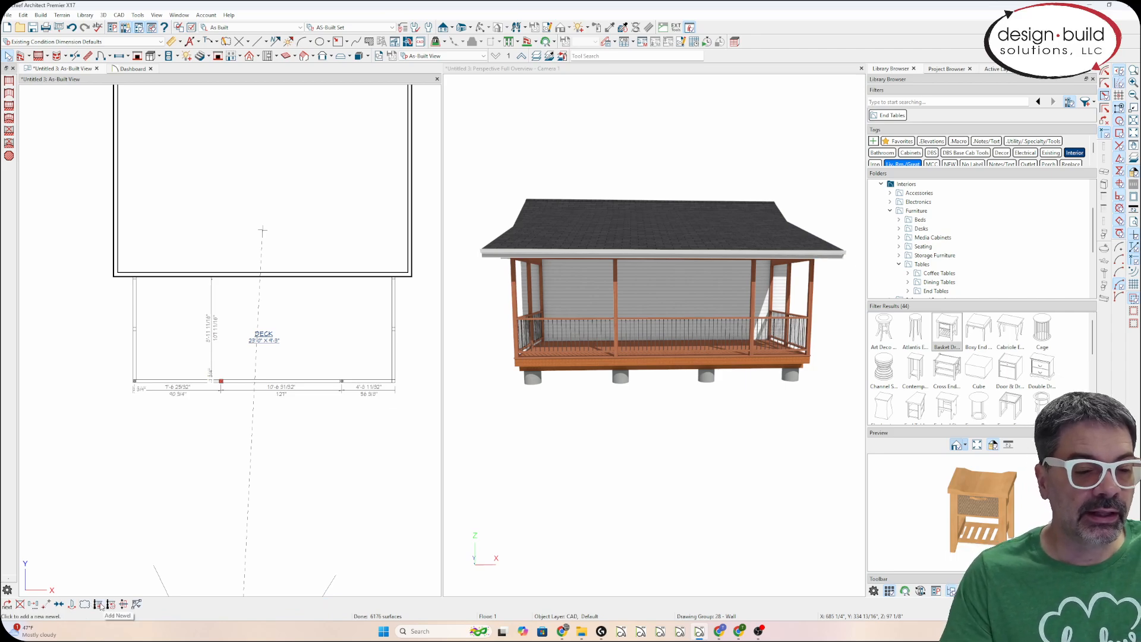
left_click(100, 605)
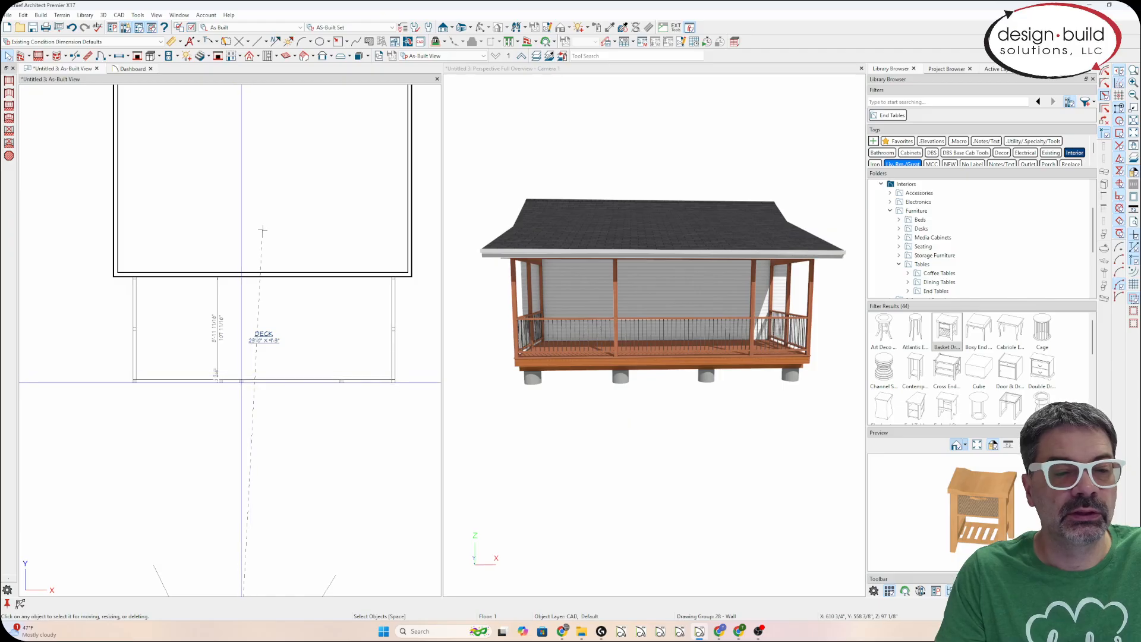
left_click(240, 381)
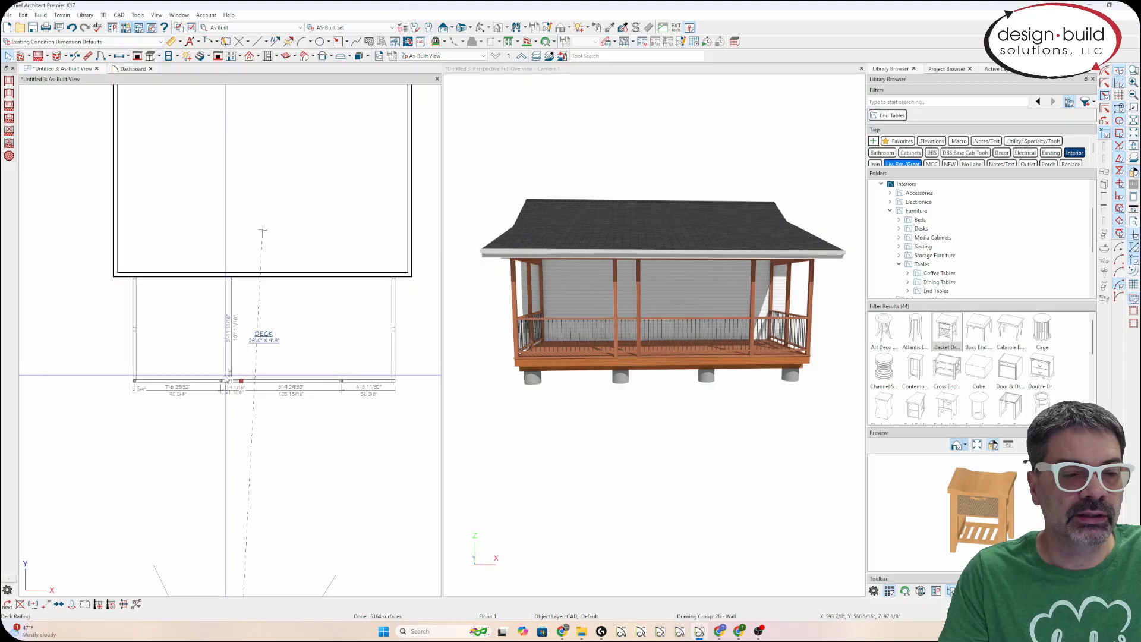
Move the added newel and the newel to its left apart until they are about 37 3/8 inches apart.
scroll(237, 384, "up", 2)
scroll(238, 388, "up", 2)
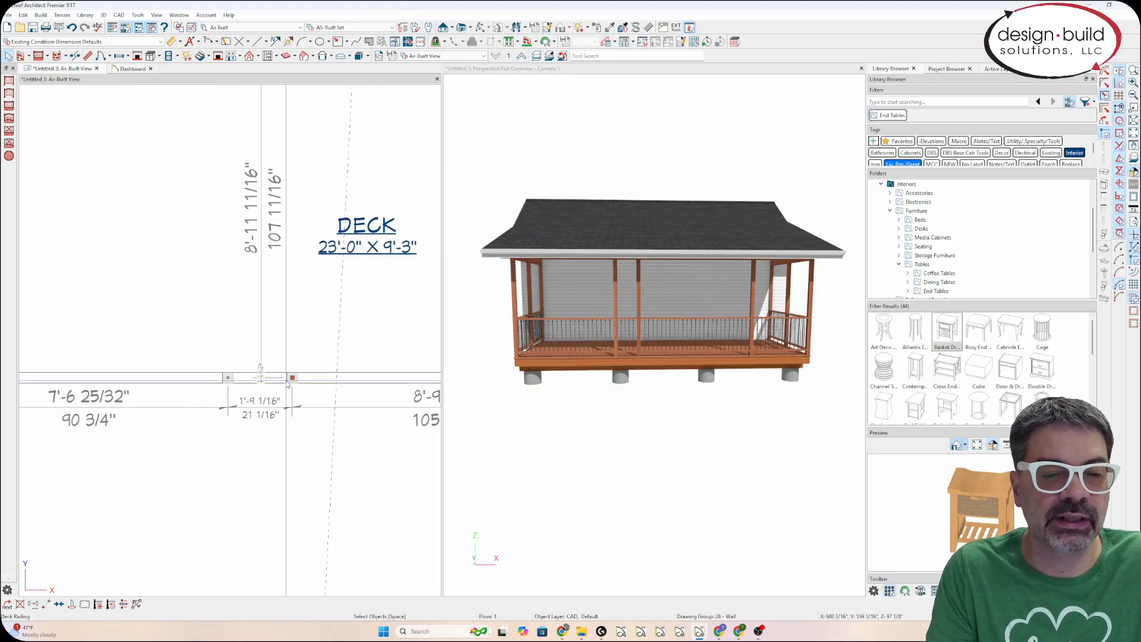
scroll(288, 385, "up", 2)
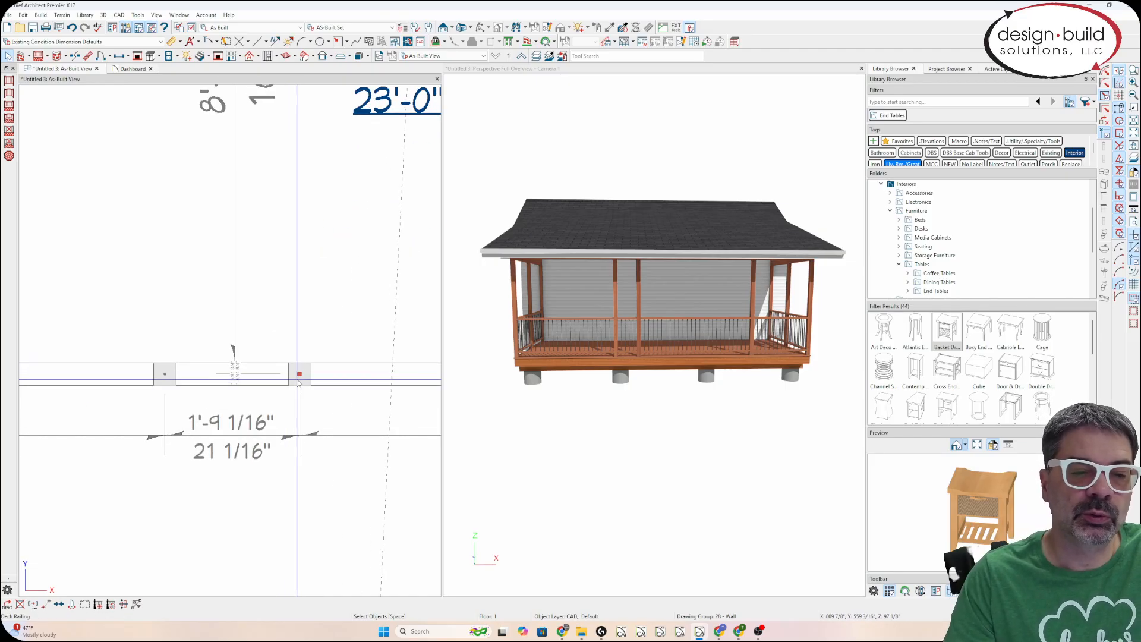
left_click_drag(299, 374, 352, 374)
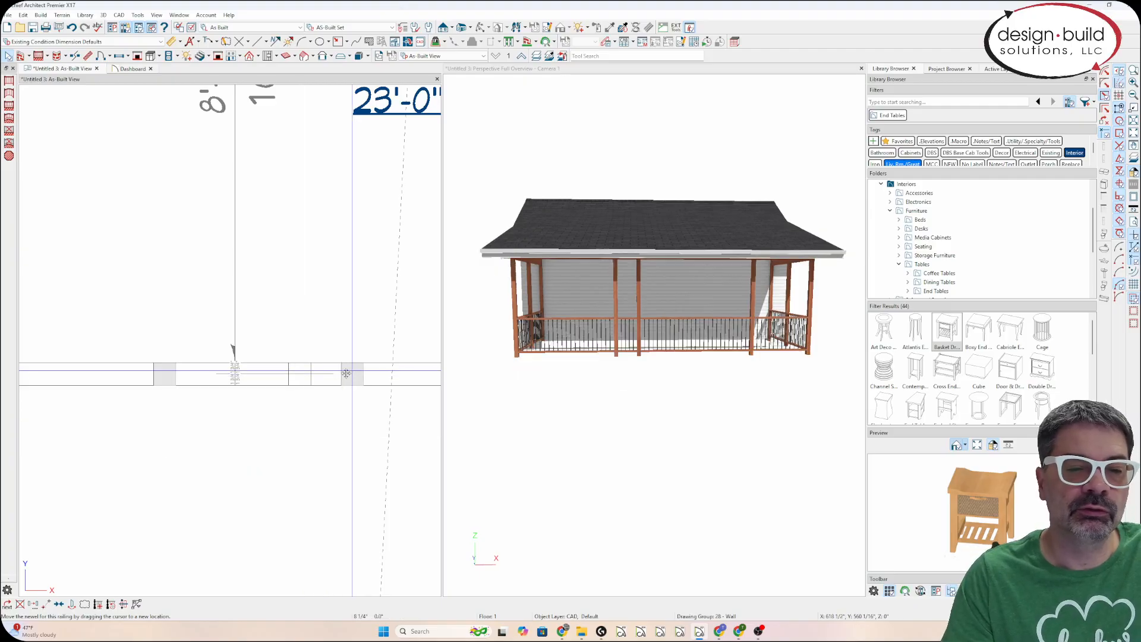
left_click(166, 374)
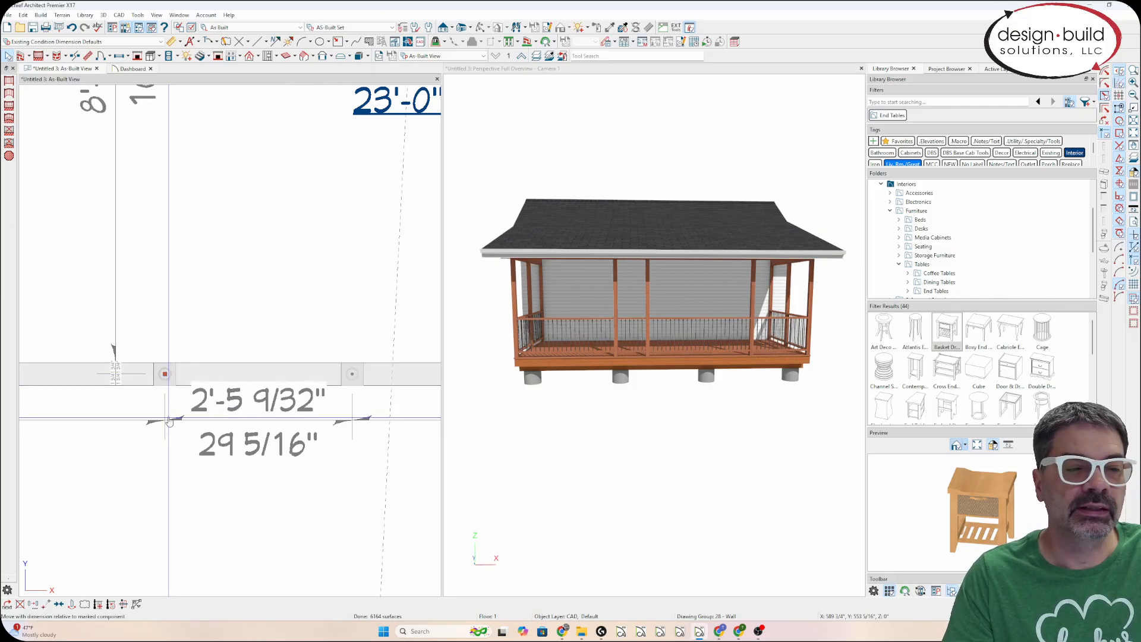
left_click_drag(166, 374, 112, 374)
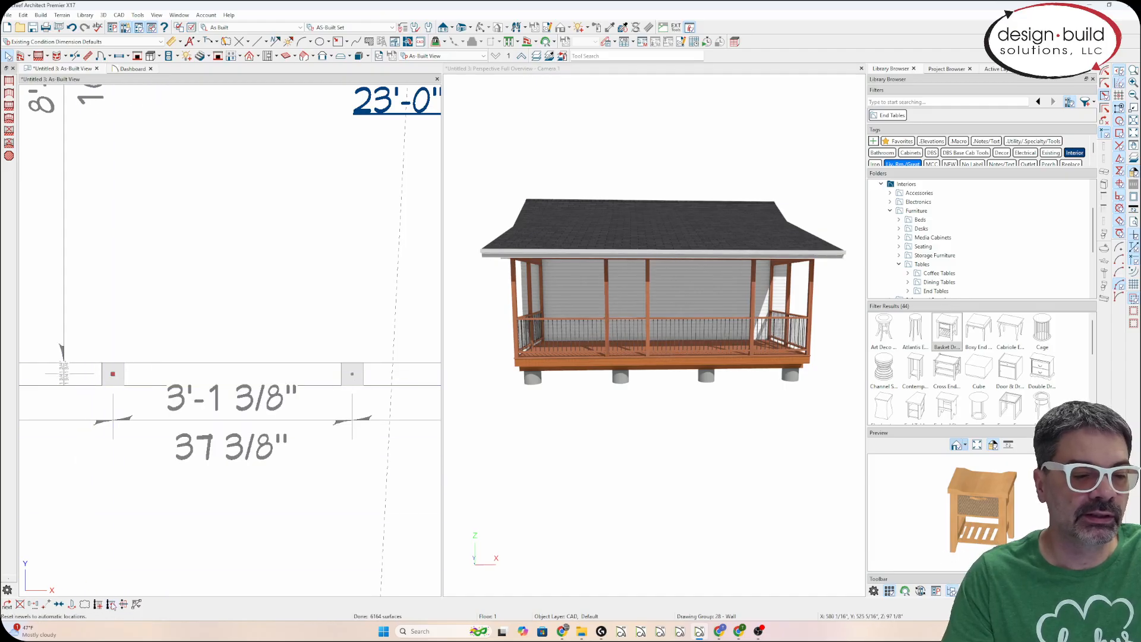
Delete the left newel of that pair and reset the front railing's newels to their automatic locations.
left_click(20, 604)
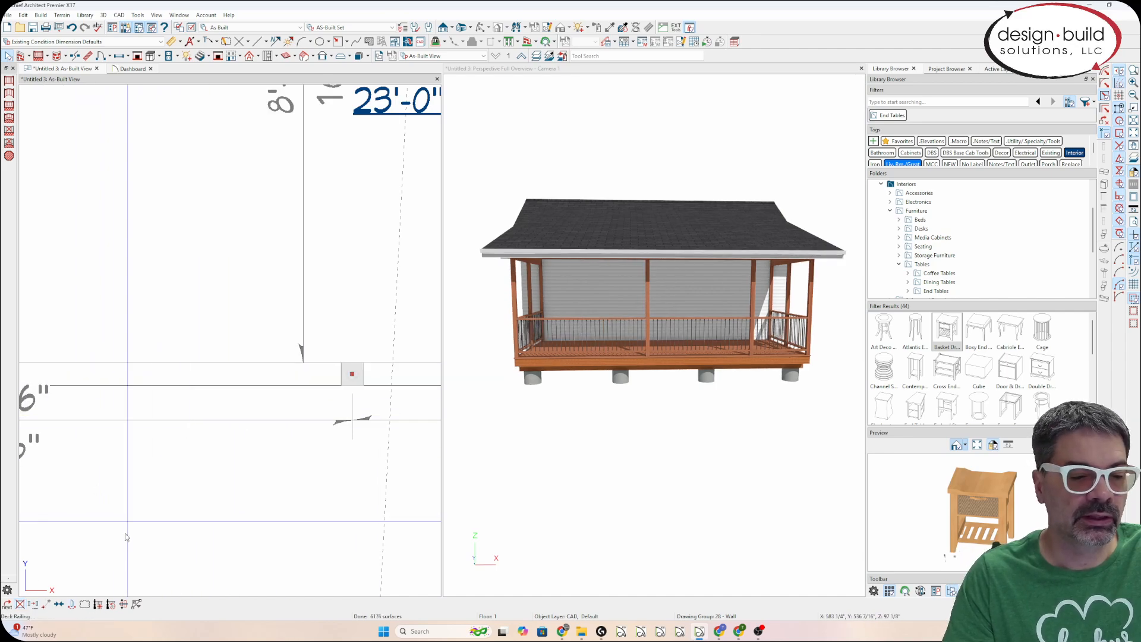
left_click(112, 611)
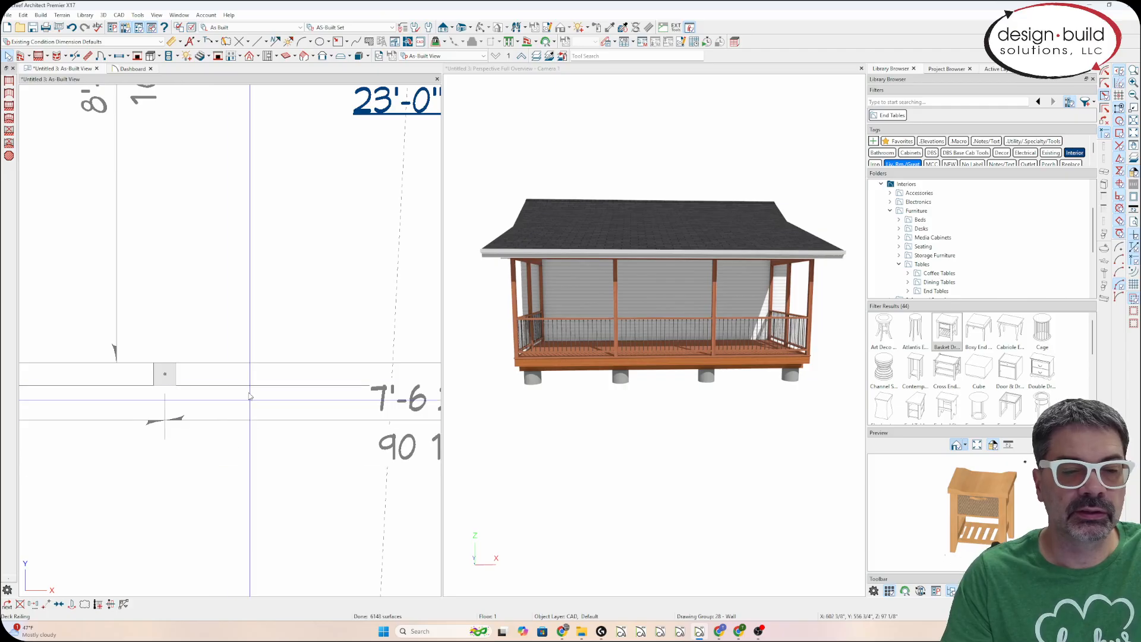
scroll(250, 397, "down", 6)
left_click(242, 429)
scroll(186, 420, "down", 1)
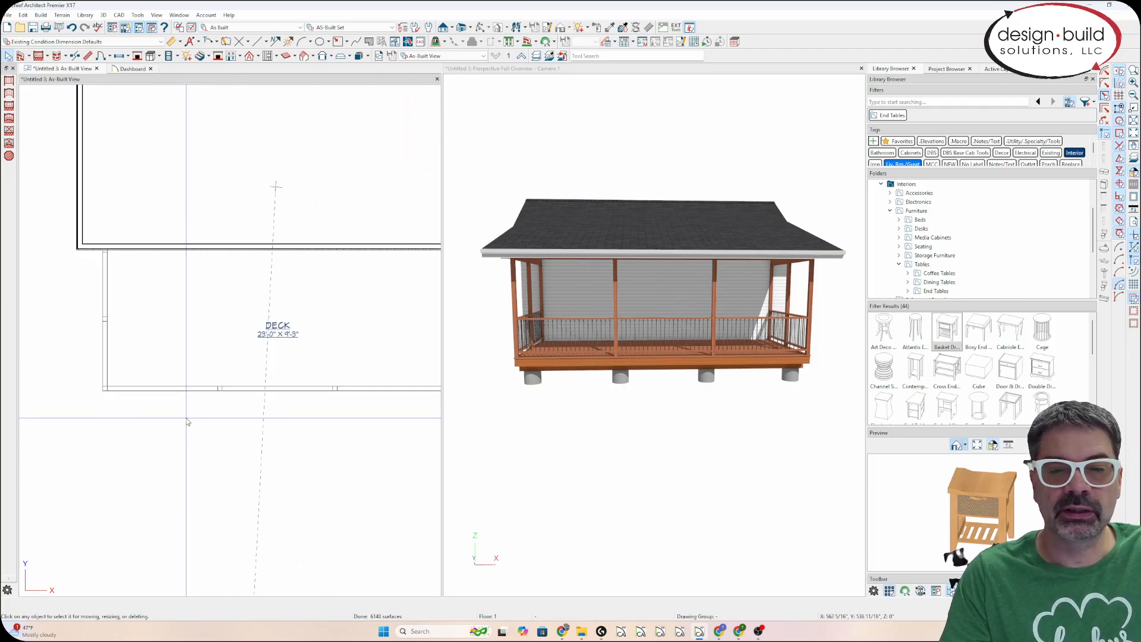
Activate Move Newels on the front deck railing with its right intermediate newel selected.
scroll(187, 421, "down", 1)
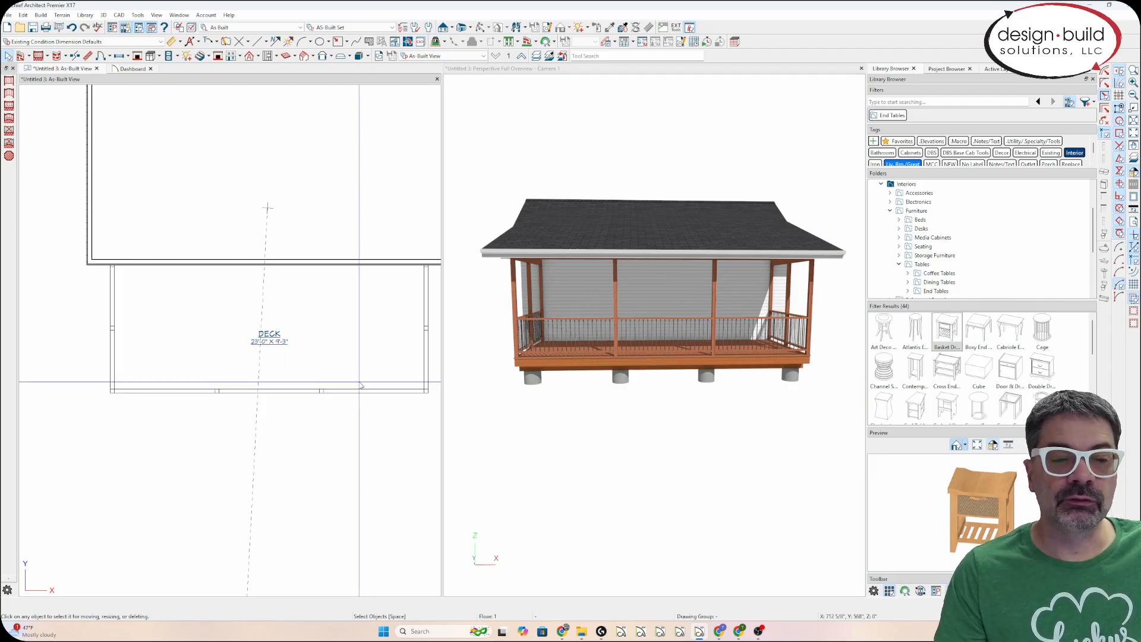
left_click(324, 391)
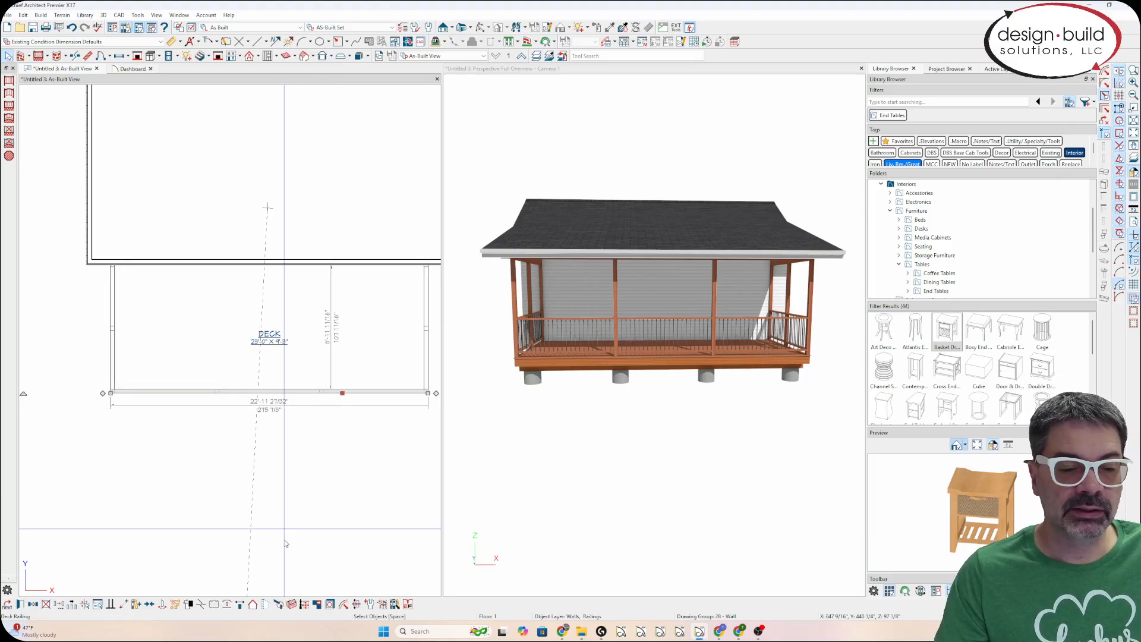
left_click(304, 605)
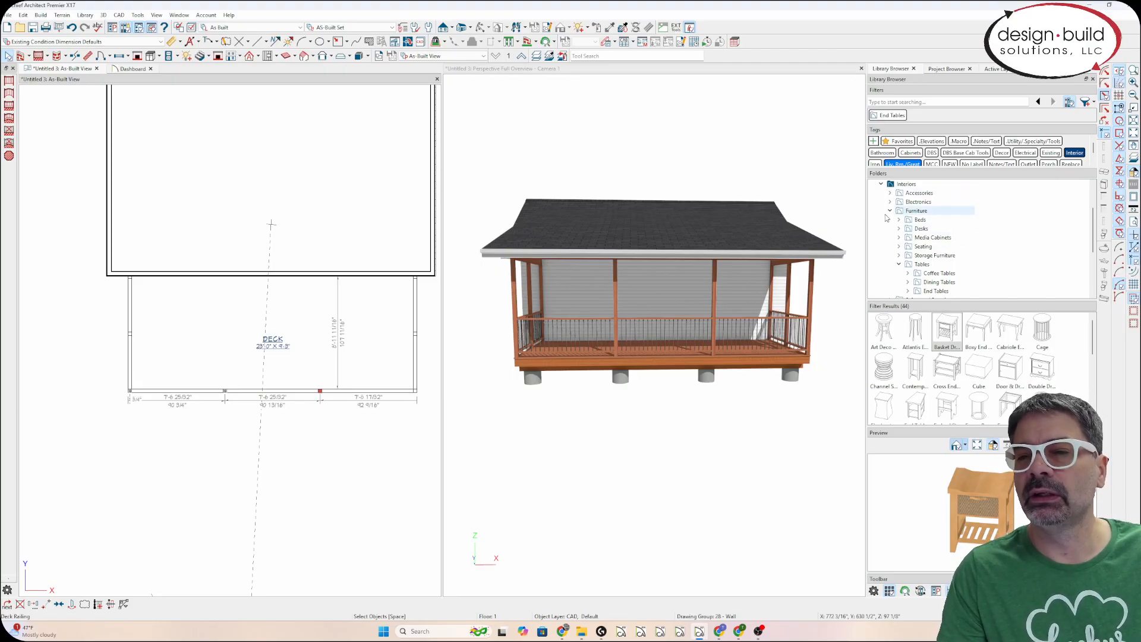
Choose the Square Column from the Core Catalogs' Architectural Millwork Columns folder for placement.
left_click(882, 184)
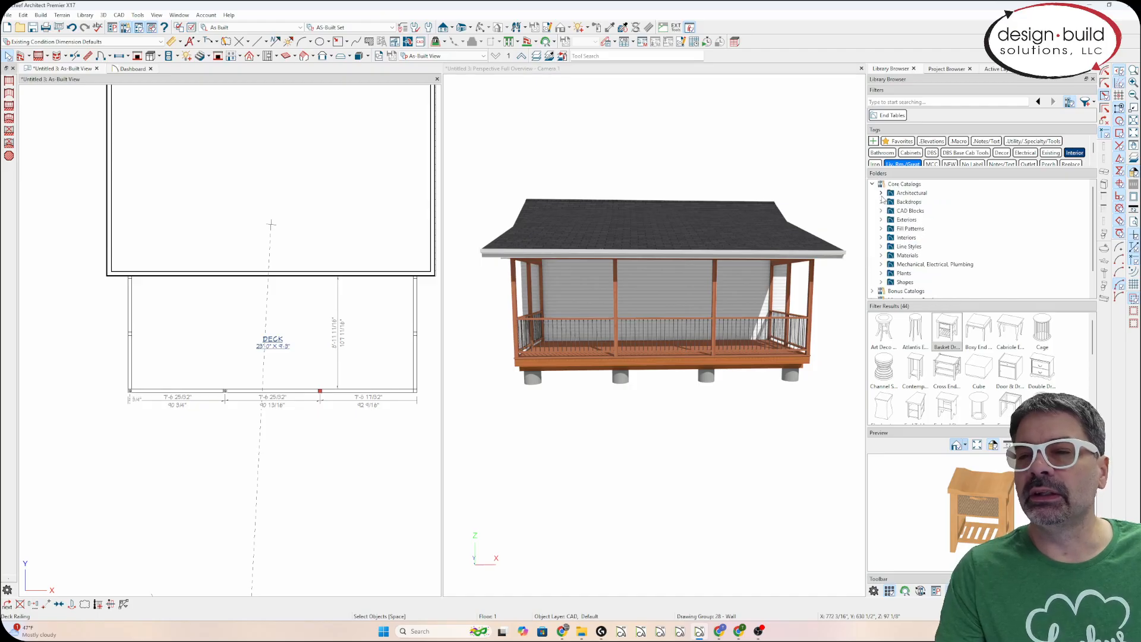
left_click(881, 193)
left_click(890, 264)
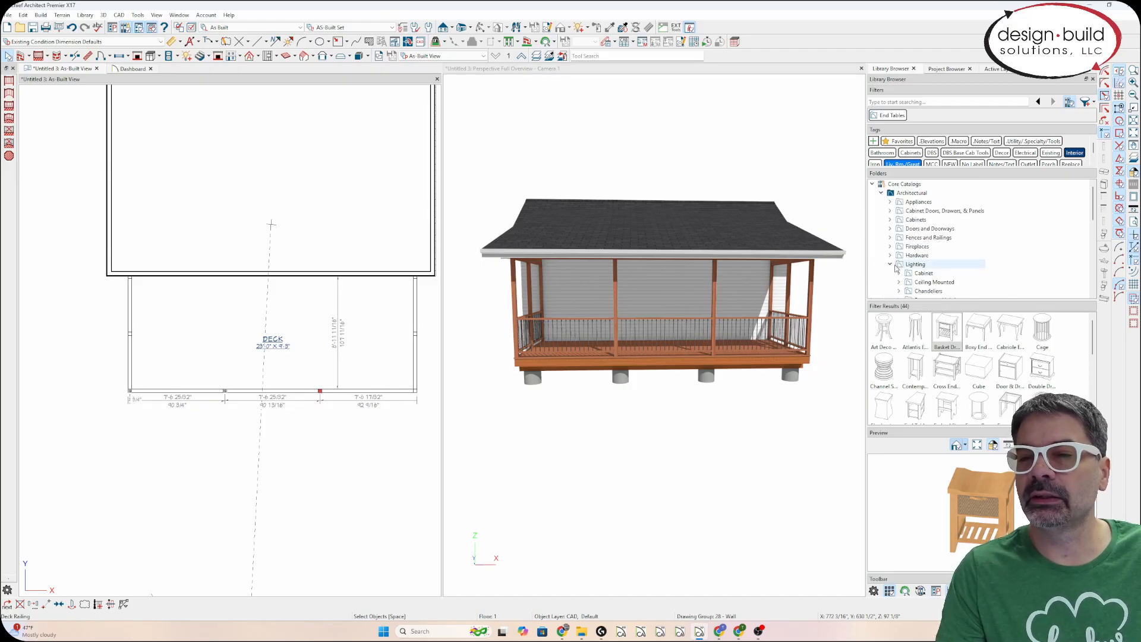
left_click(891, 265)
left_click(891, 273)
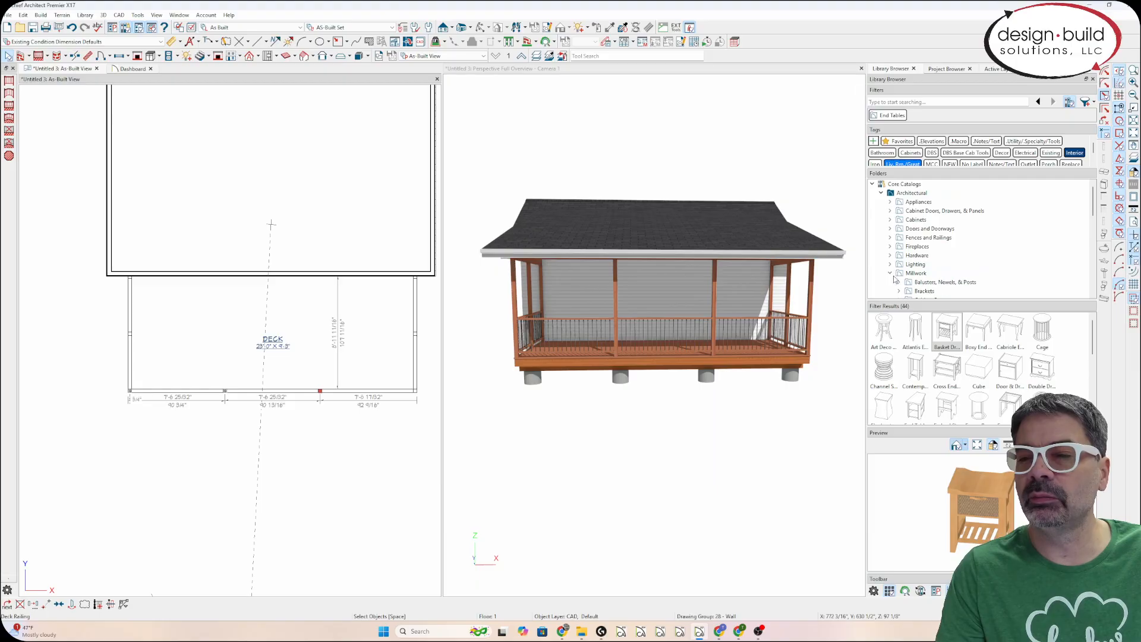
scroll(906, 268, "down", 1)
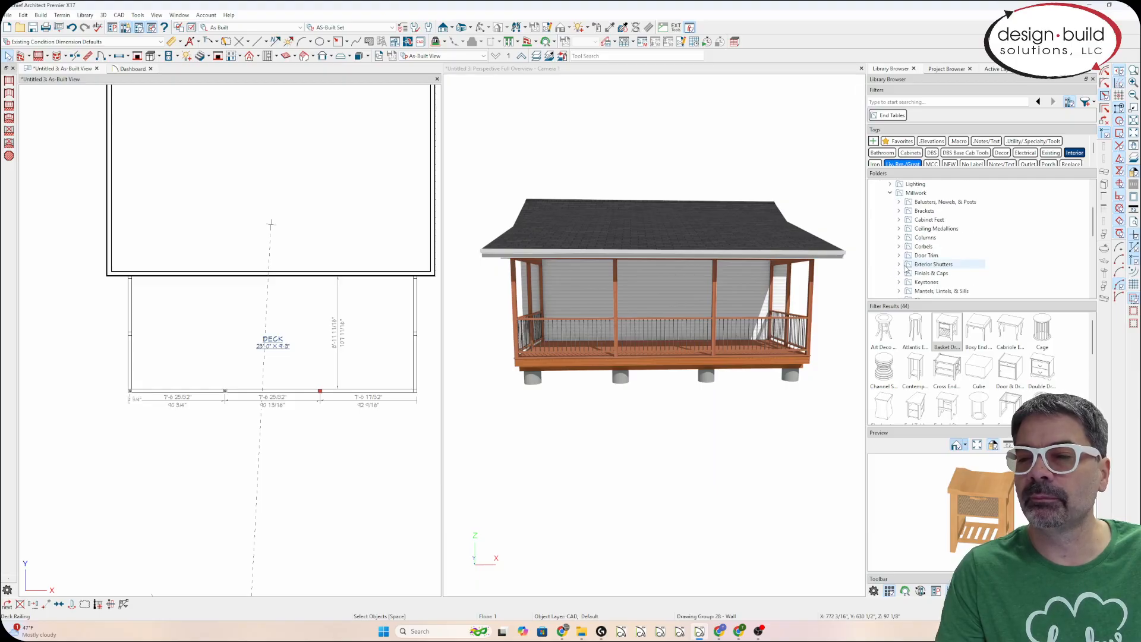
left_click(921, 238)
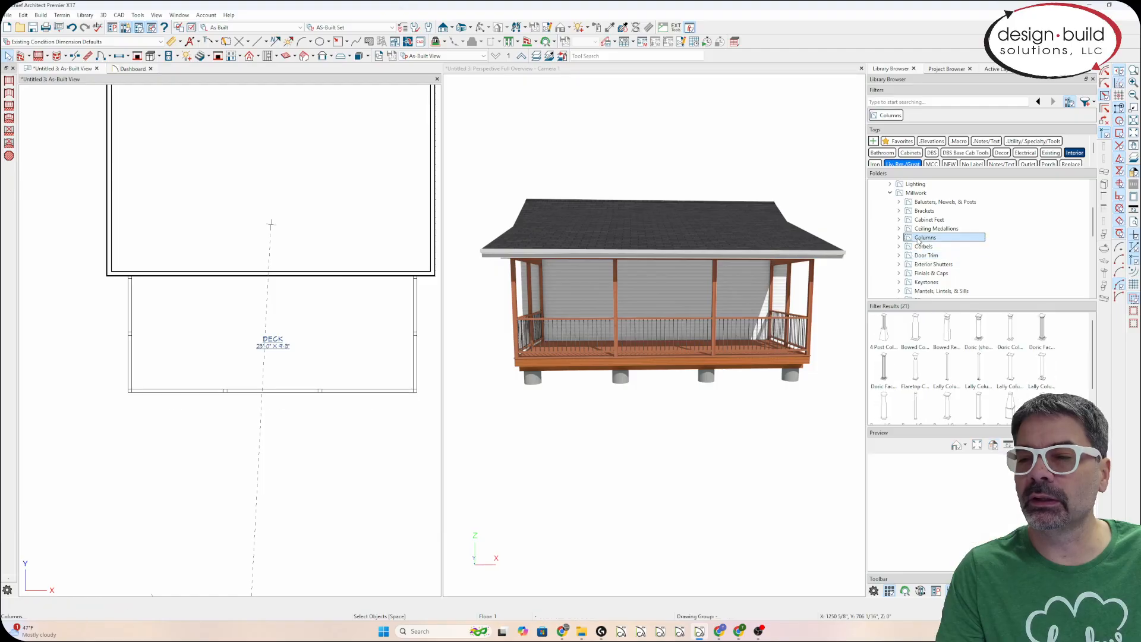
left_click(979, 372)
left_click(947, 369)
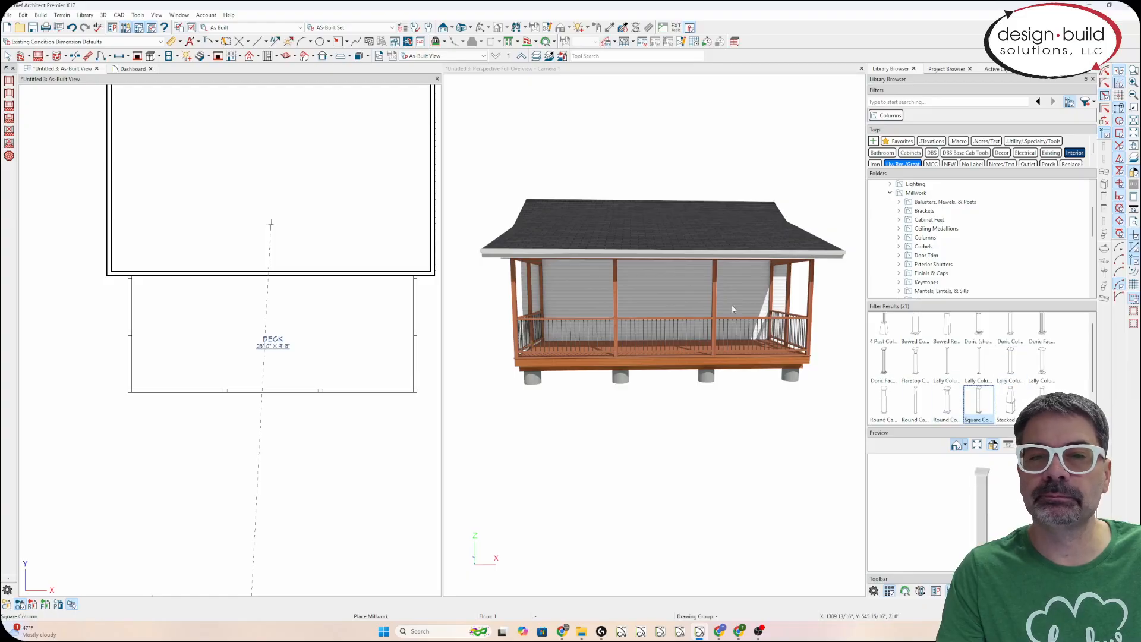
Replace the front railing's newels with the Square Column in the camera view and undo the replacement.
left_click(736, 350)
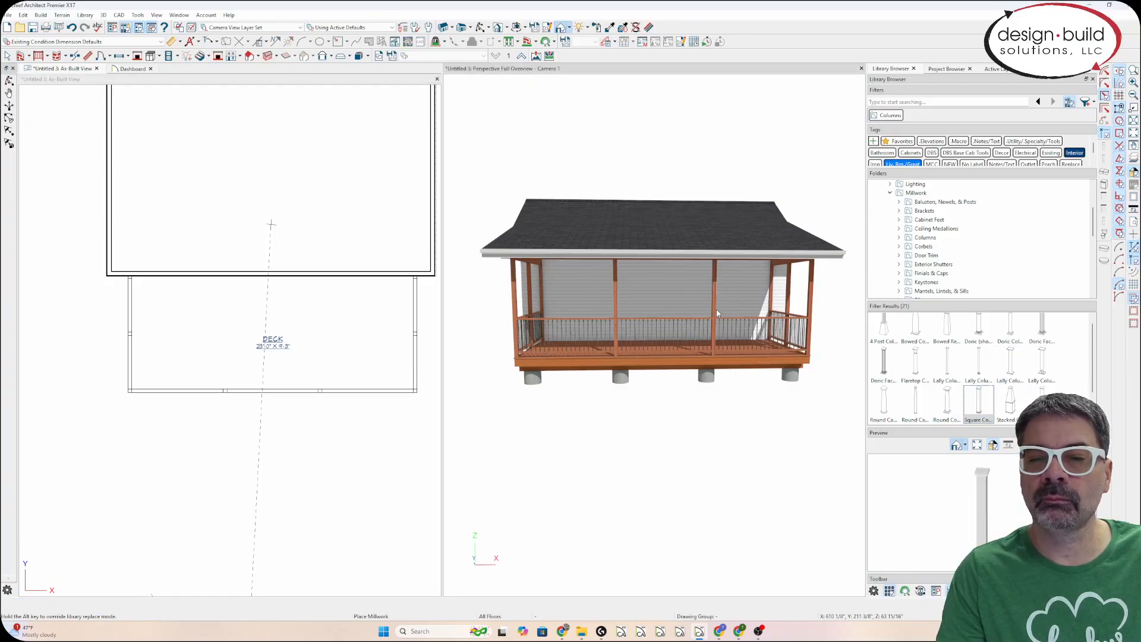
left_click(967, 406)
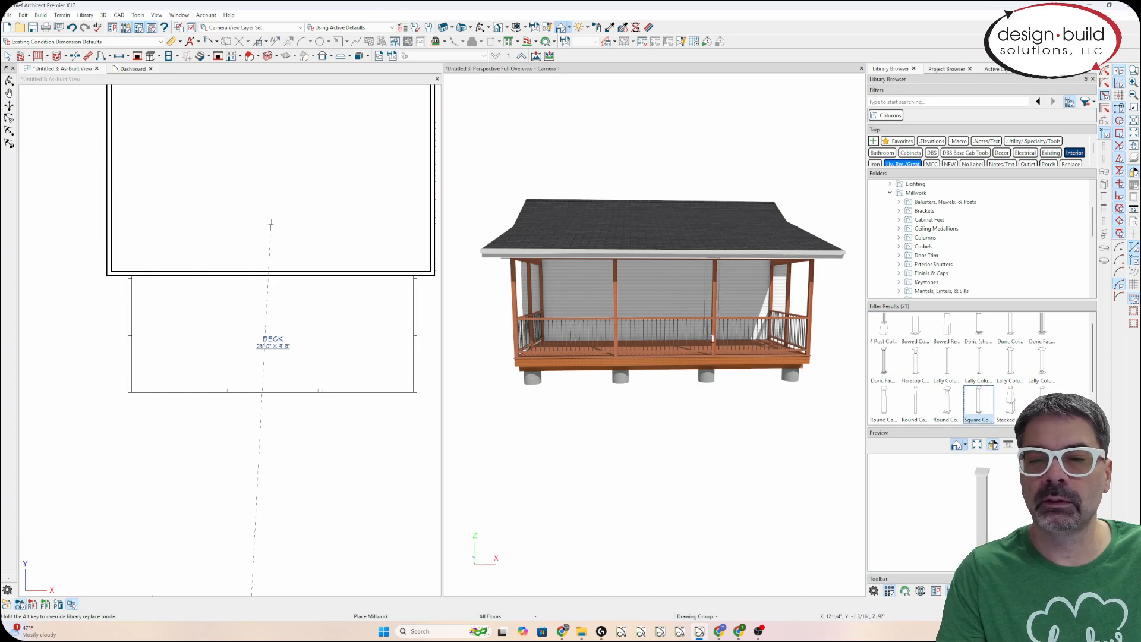
left_click(716, 338)
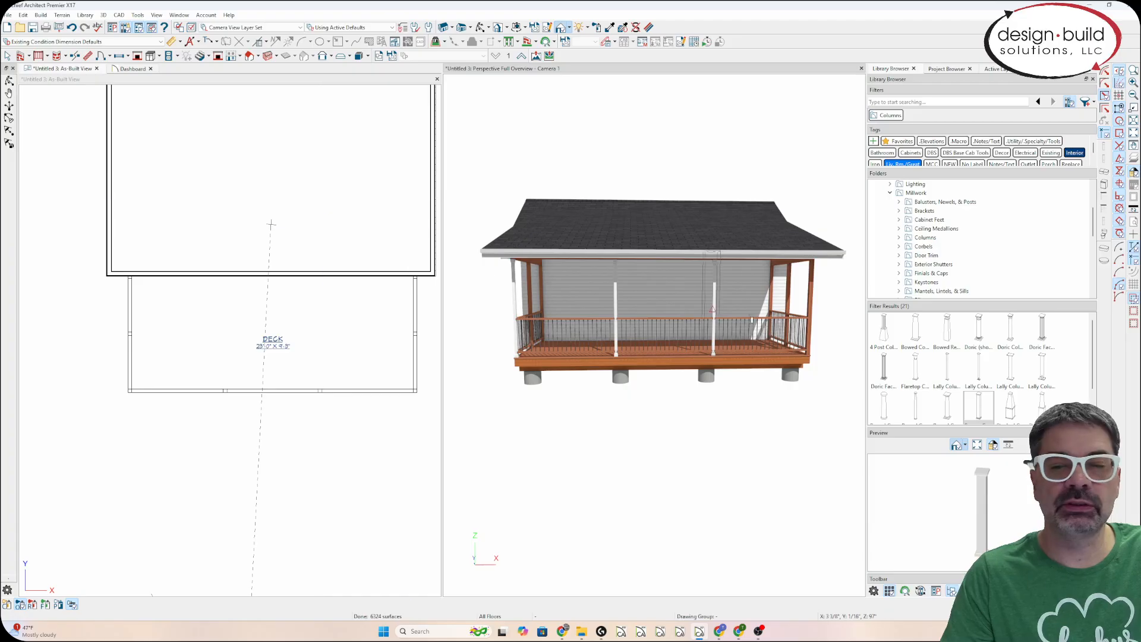
scroll(939, 353, "down", 1)
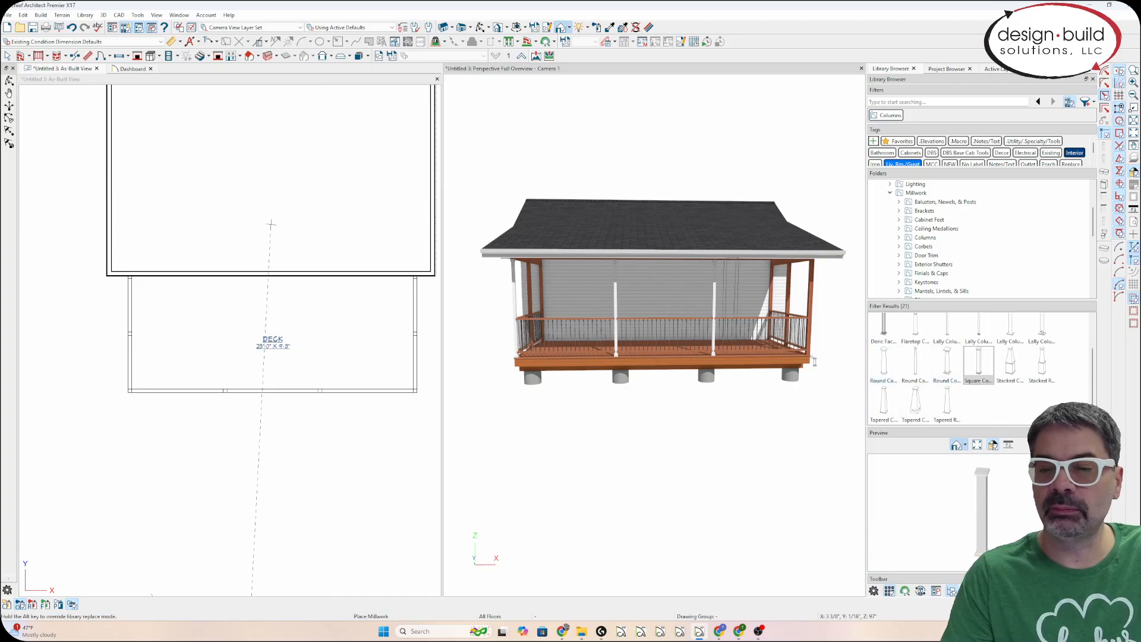
left_click(72, 26)
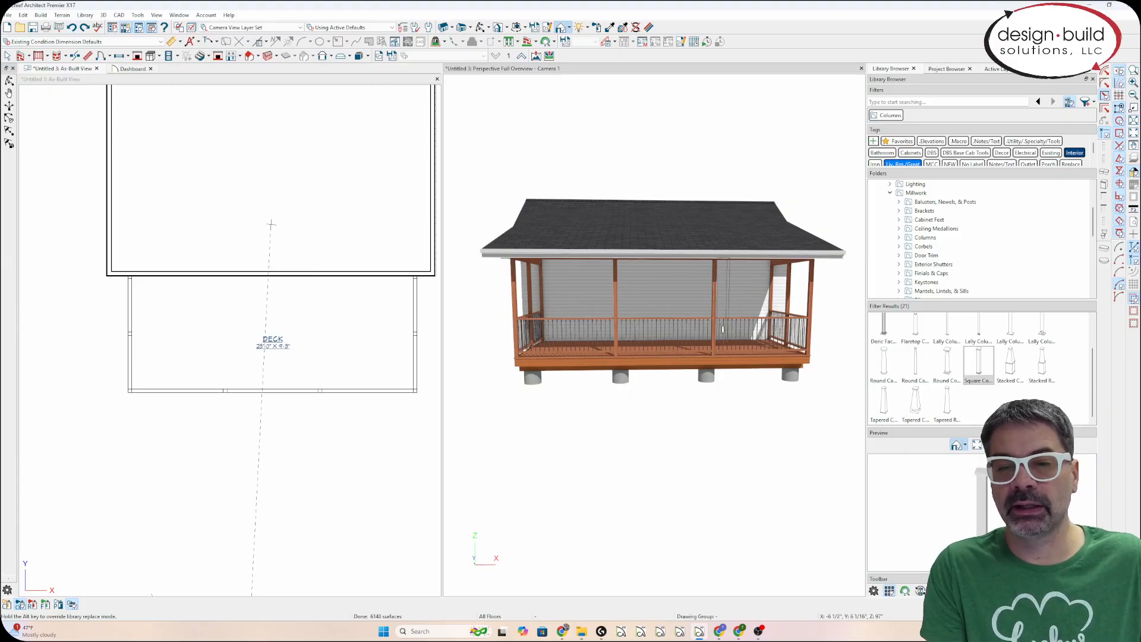
Apply the Square Column to the front railing's balusters in the camera view and undo the replacement.
scroll(731, 334, "up", 5)
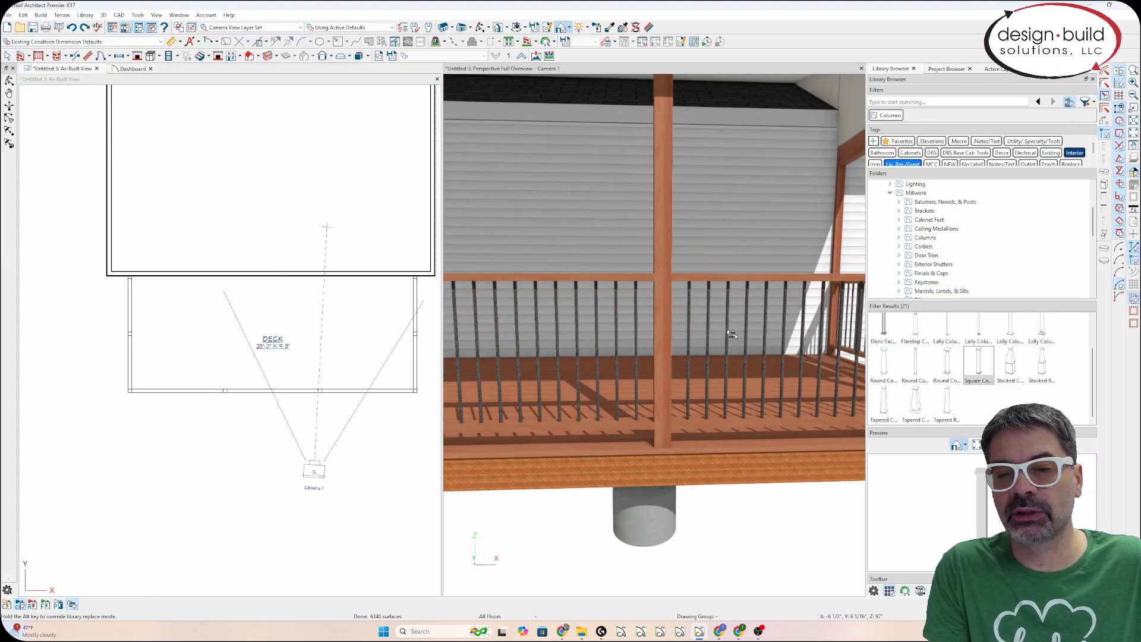
left_click(732, 335)
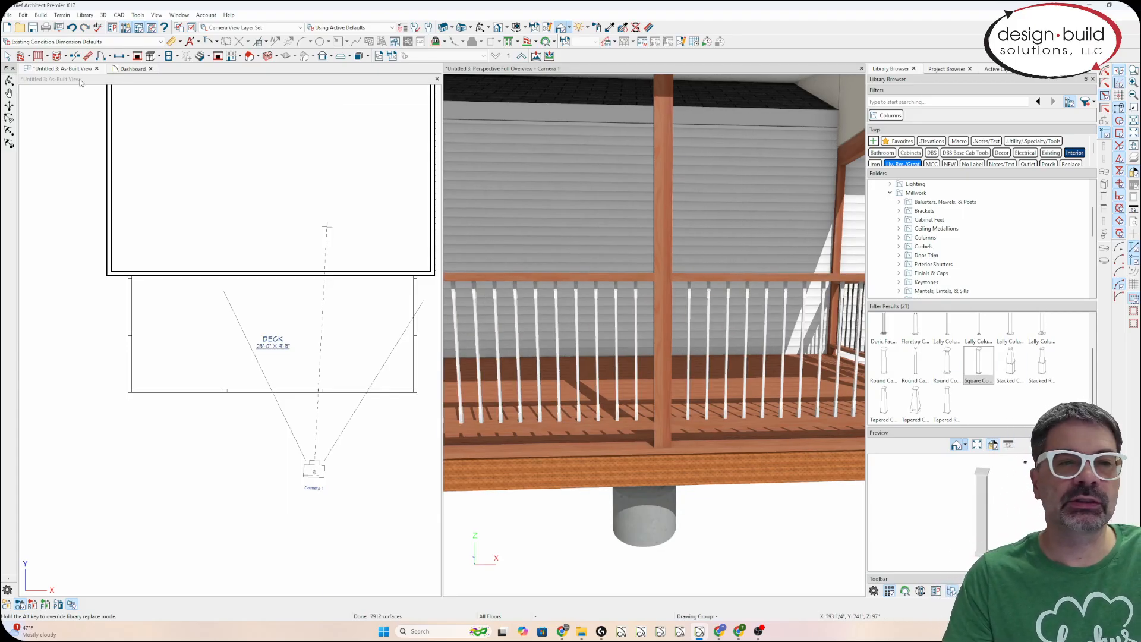
left_click(71, 27)
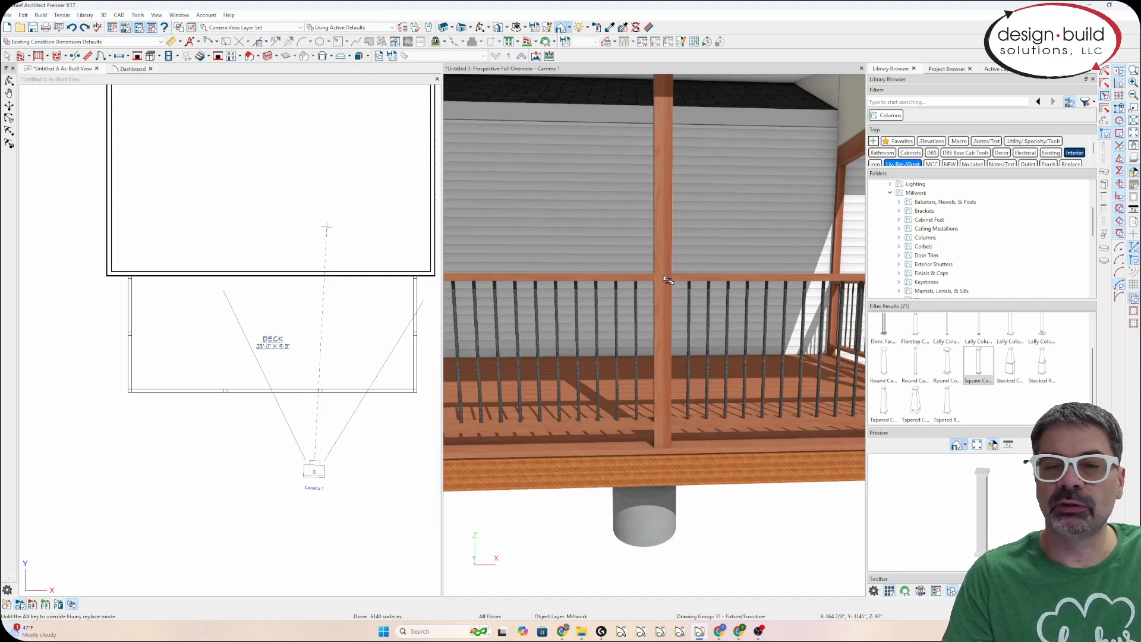
scroll(763, 350, "down", 4)
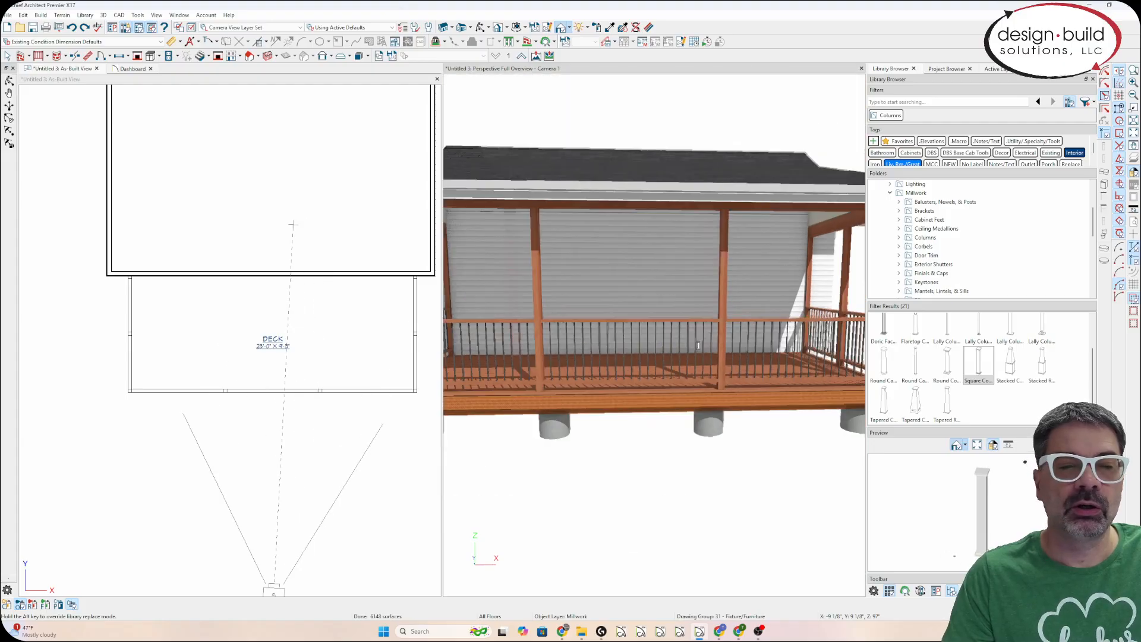
Place a Square Column in the floor plan inside the deck, near the left part of the front railing.
left_click(207, 355)
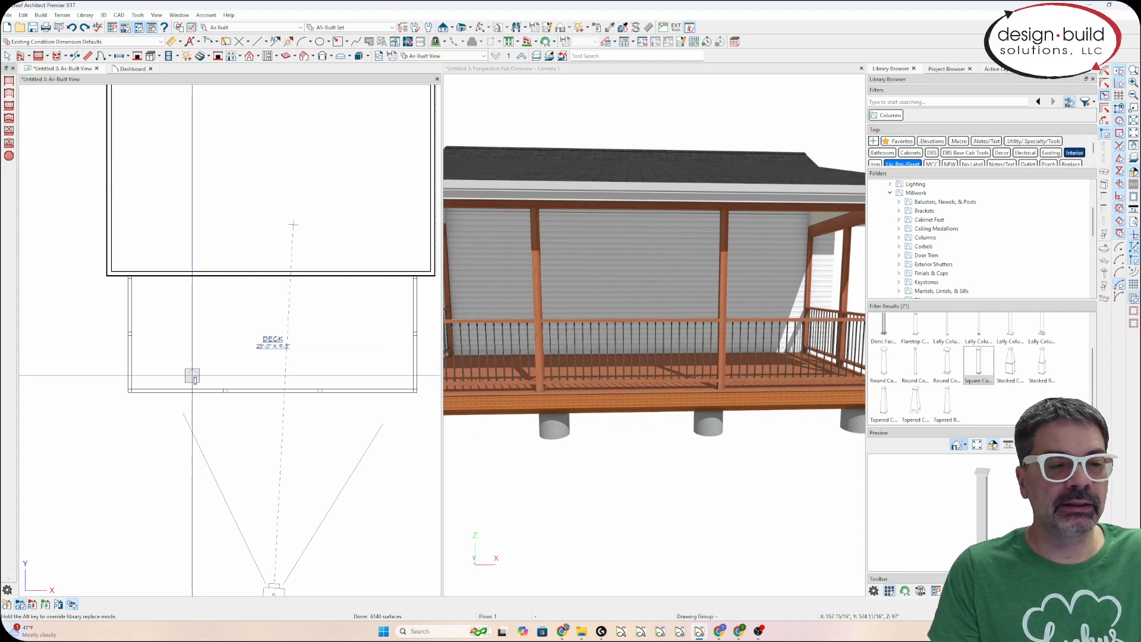
left_click(194, 371)
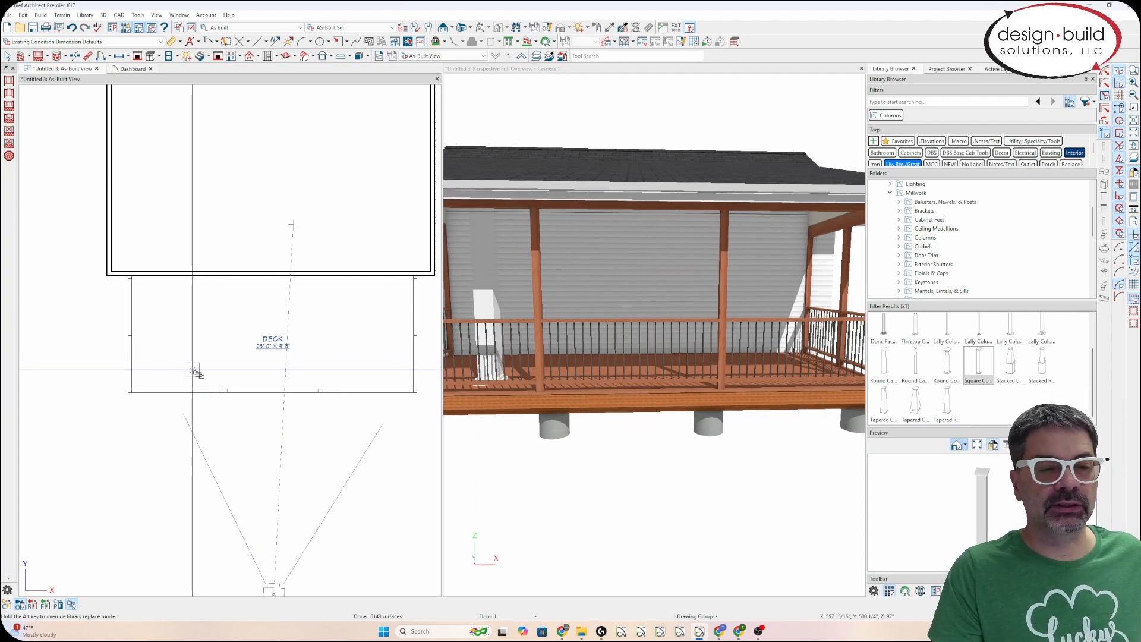
left_click(193, 370)
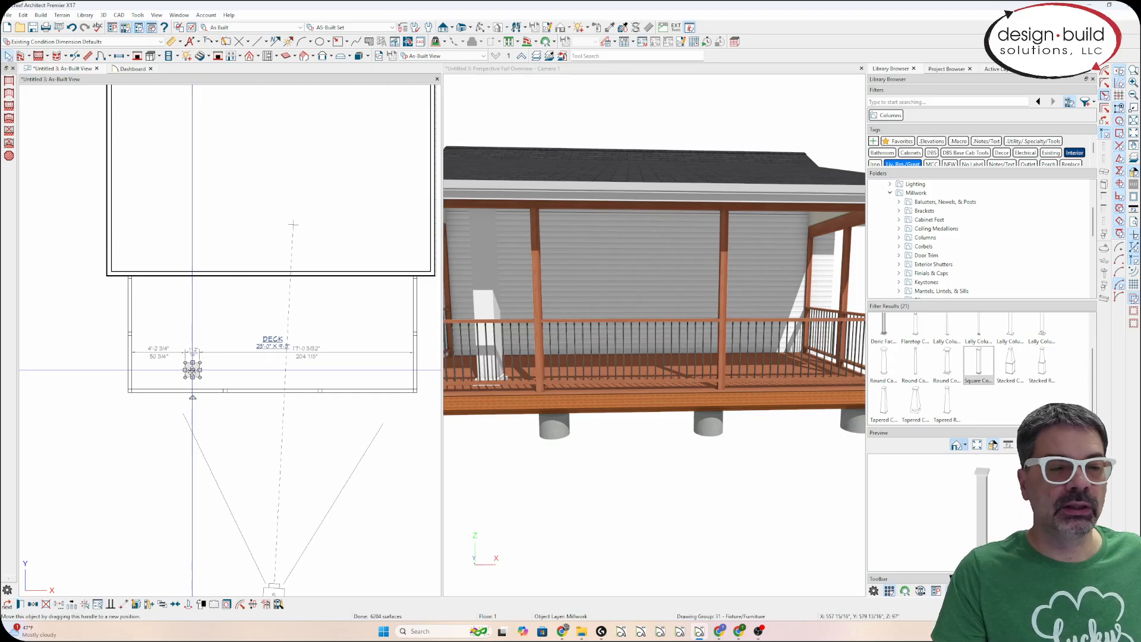
Set the placed column's width and depth to 6 inches and its height to 42 inches.
double_click(193, 371)
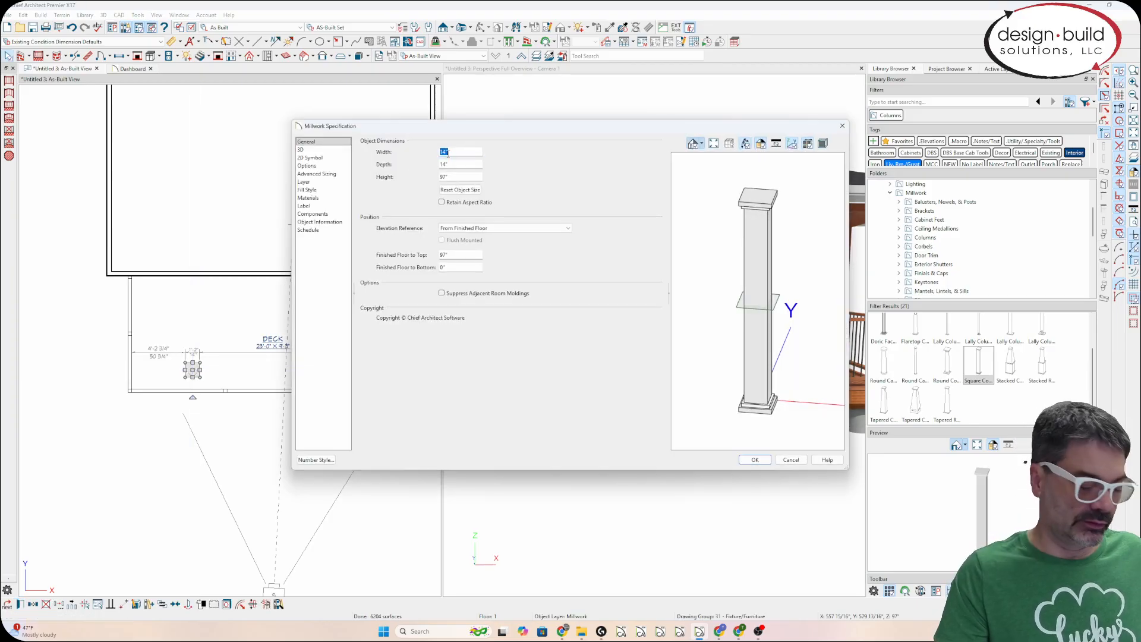
key("Tab")
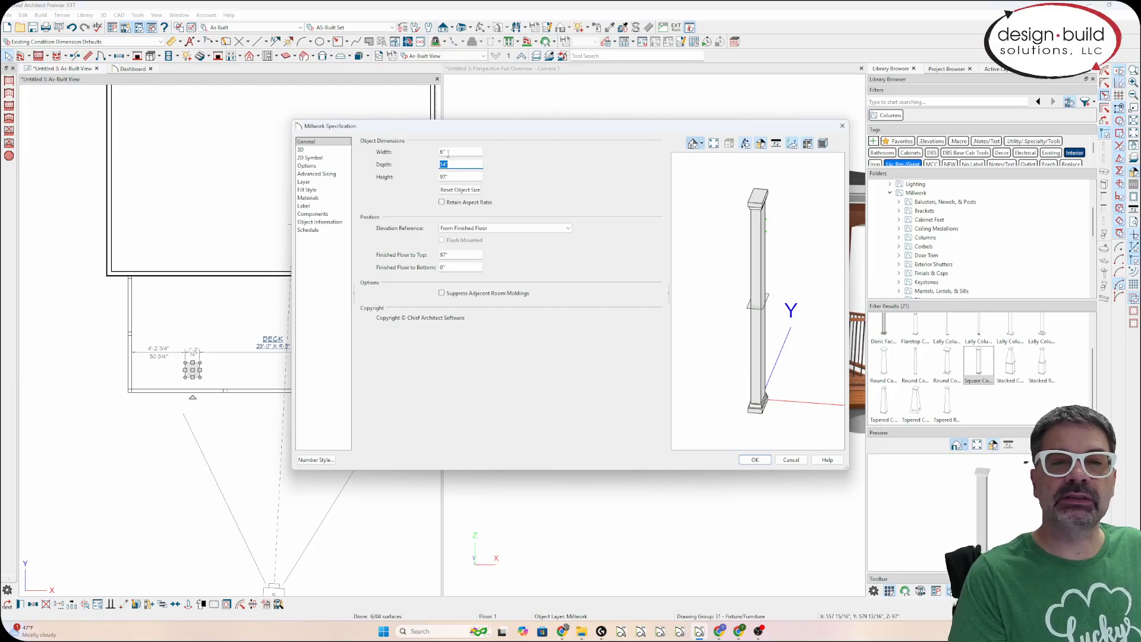
type("6")
key("Tab")
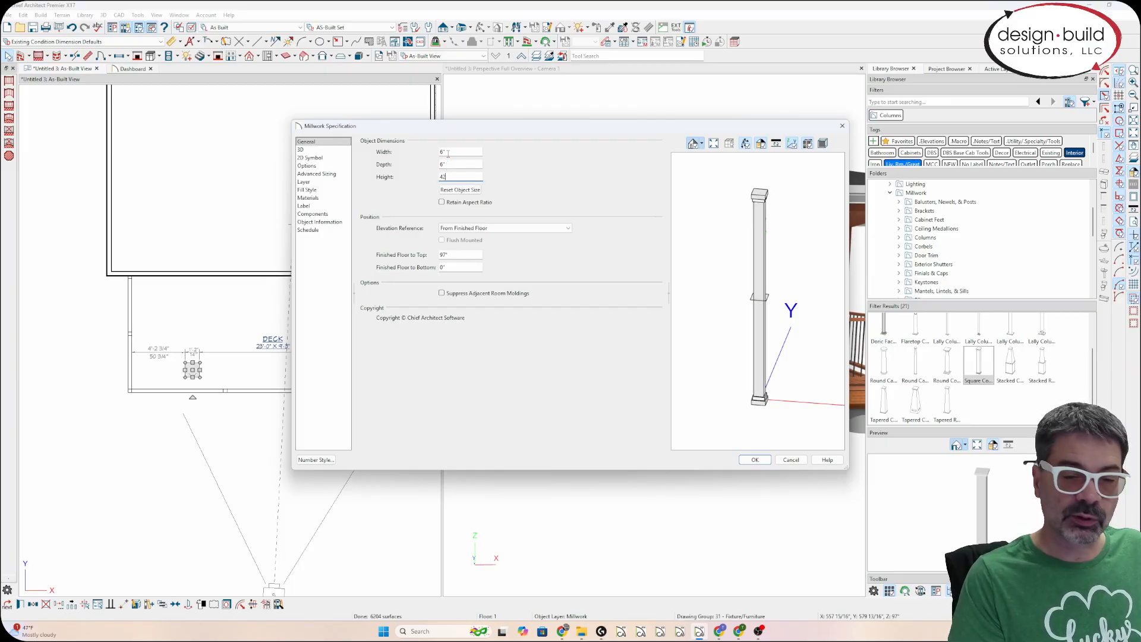
type("42")
key("Tab")
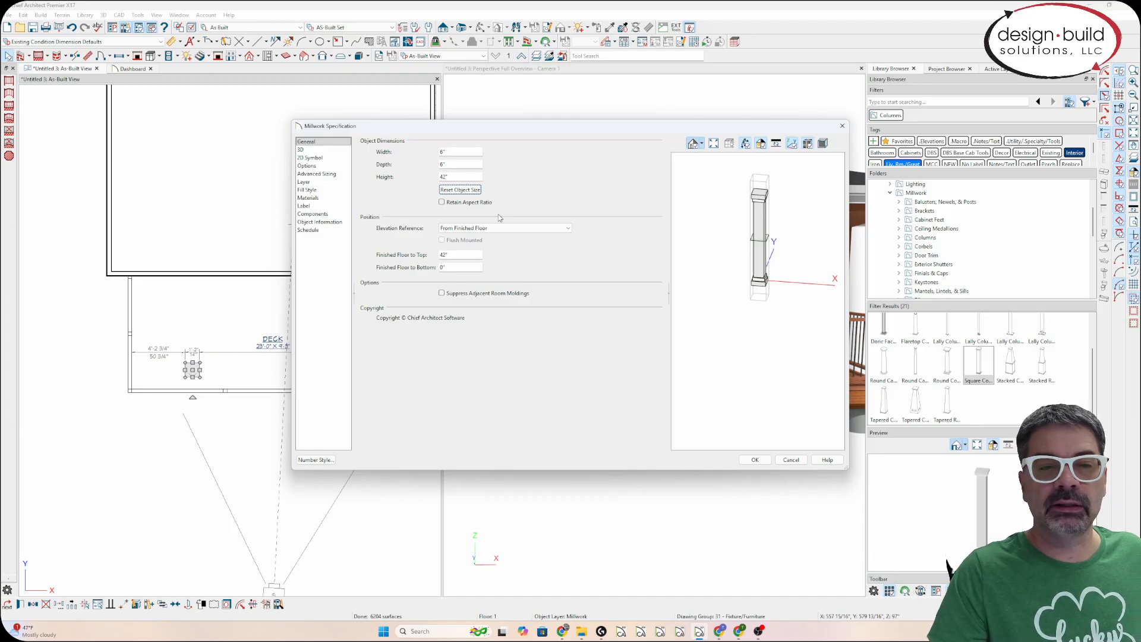
left_click(754, 460)
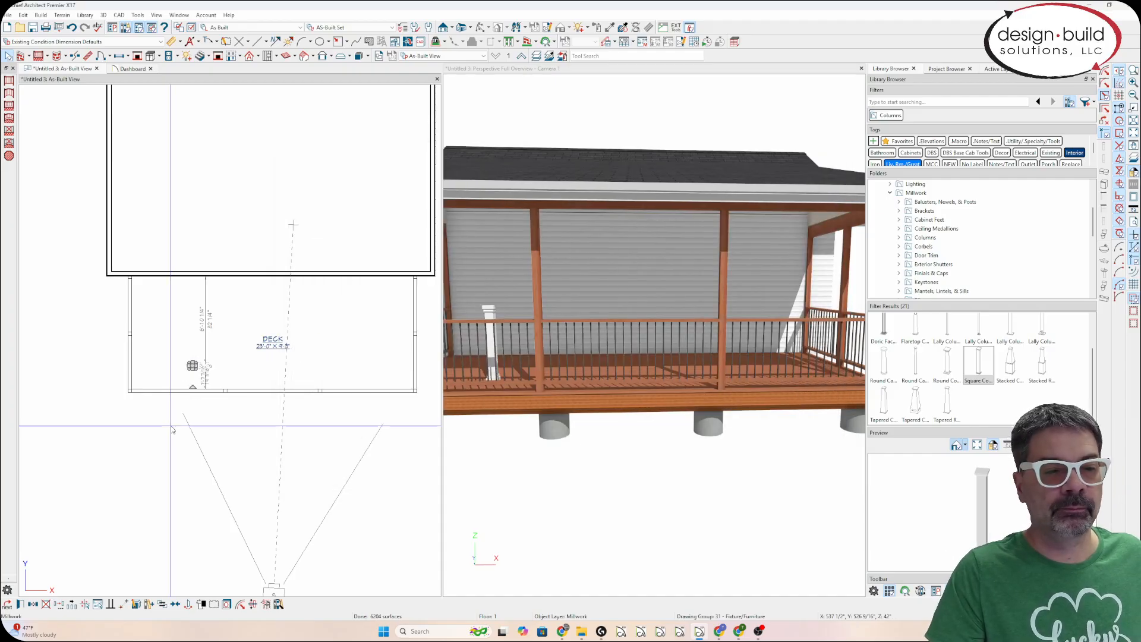
Move the resized column onto the front railing, between the left corner newel and the first intermediate newel.
scroll(191, 366, "up", 3)
scroll(204, 394, "up", 1)
left_click(207, 396)
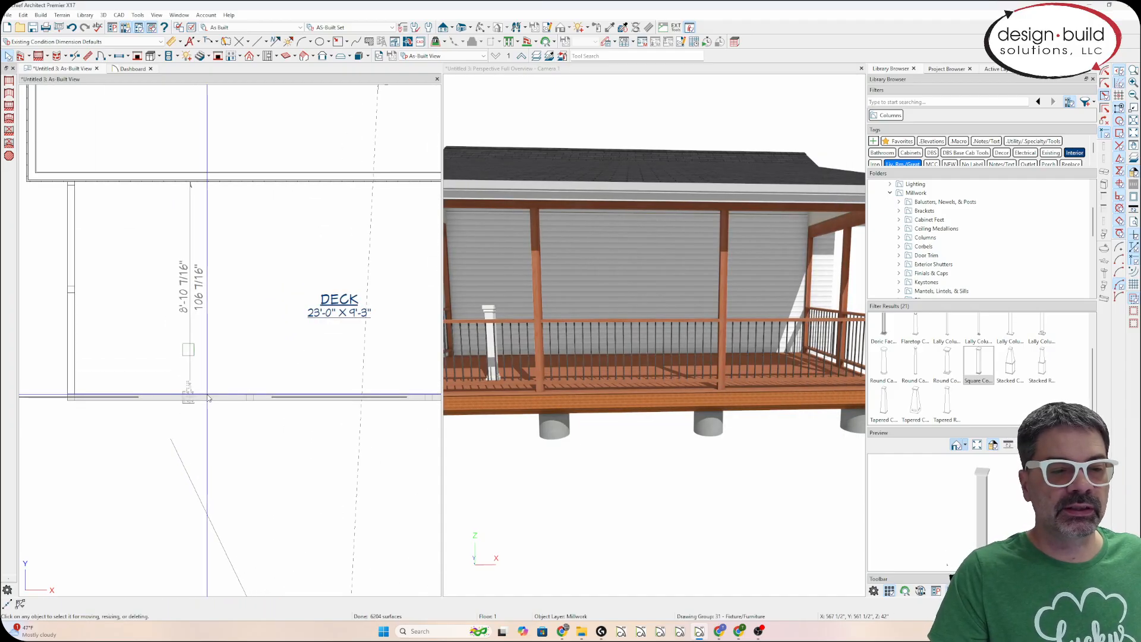
left_click_drag(207, 395, 205, 395)
key("Escape")
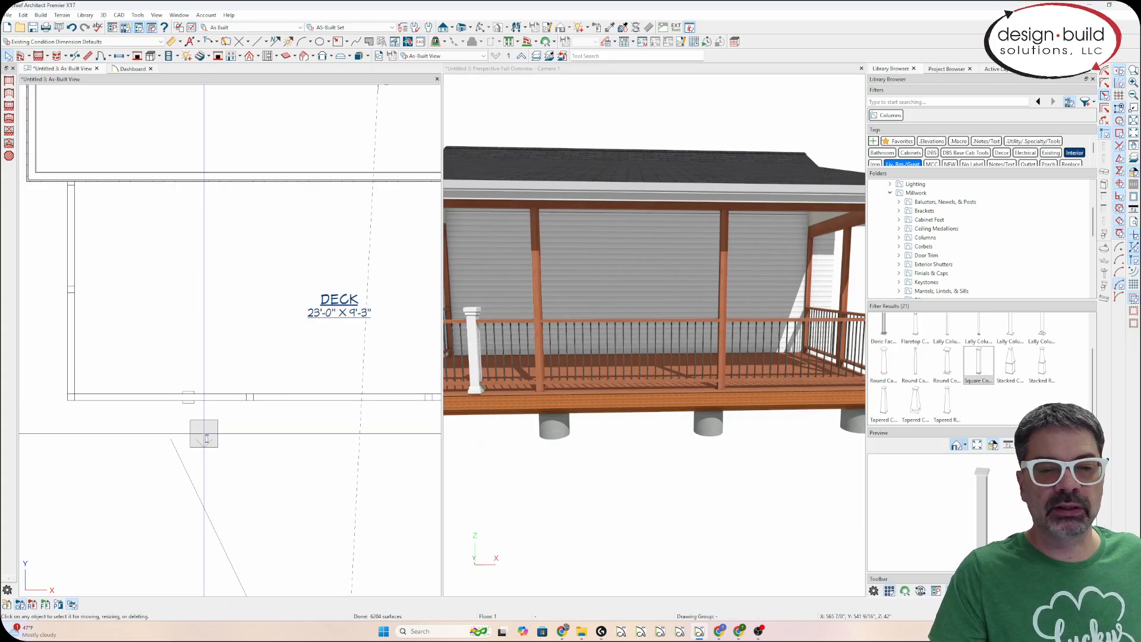
Draw a vertical CAD line through the centre of the deck's front-left corner newel, crossing the front railing.
scroll(778, 374, "down", 5)
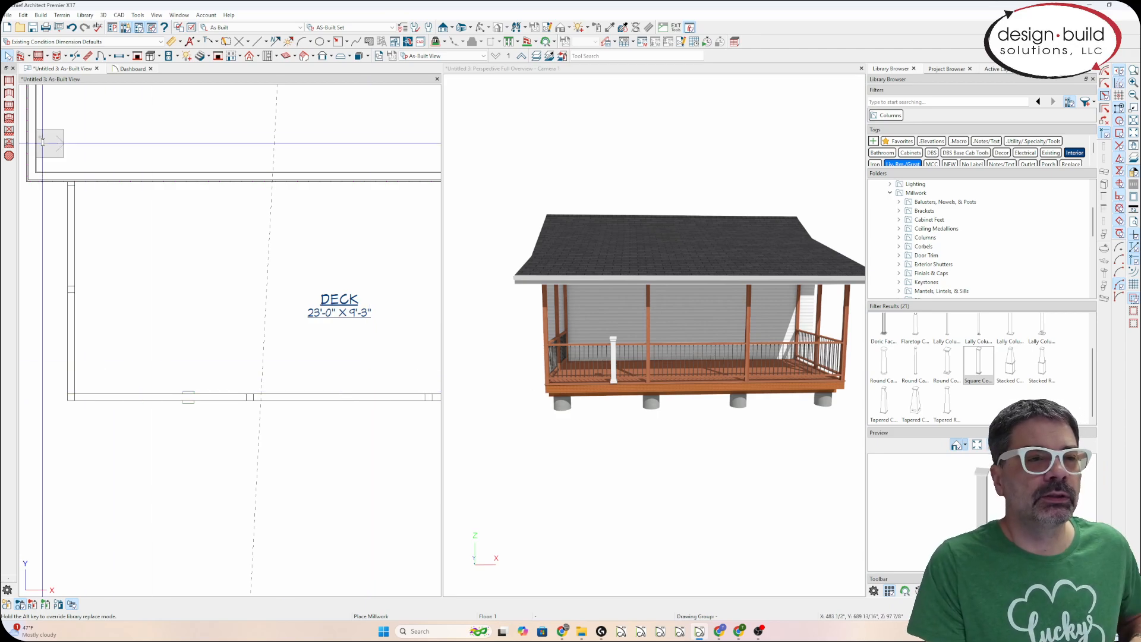
key("w")
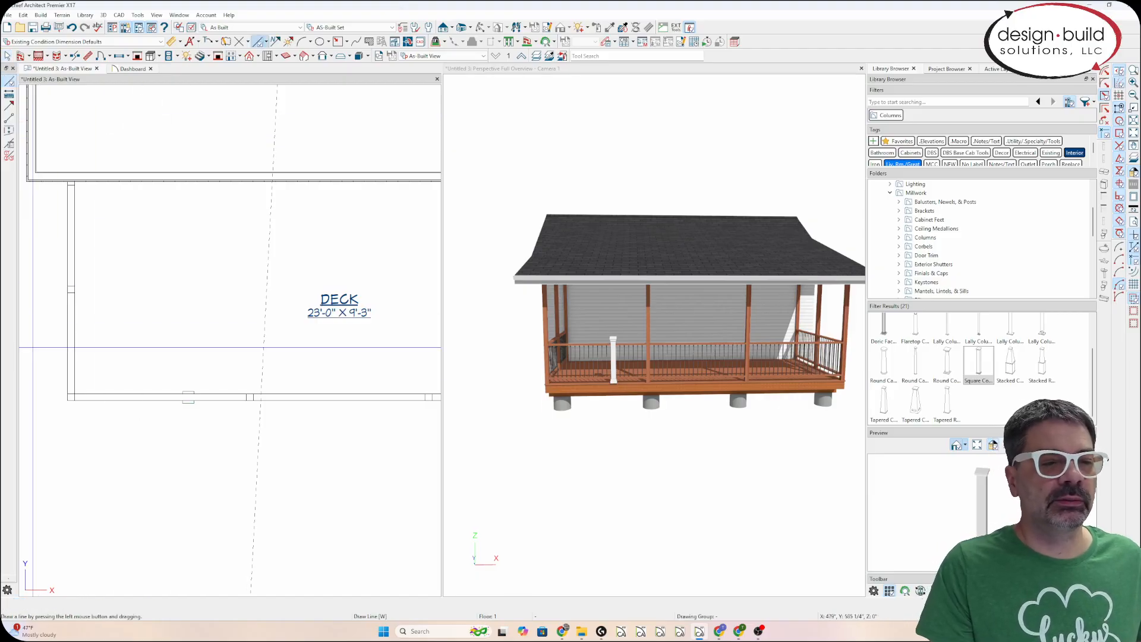
scroll(72, 408, "up", 2)
left_click_drag(71, 359, 71, 477)
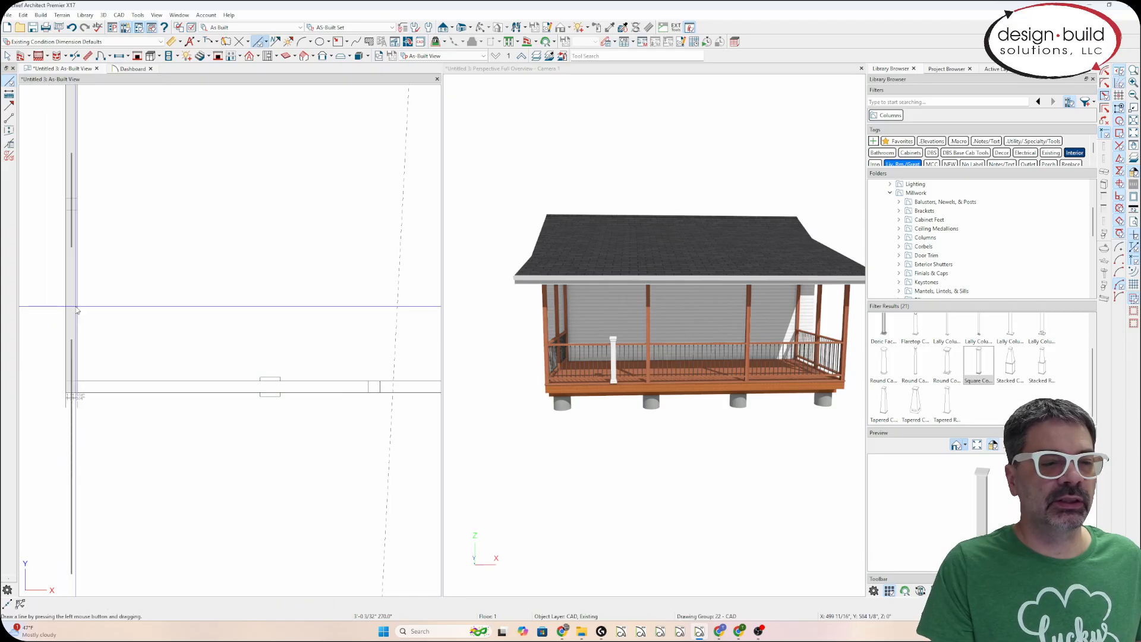
Use Multiple Copy with evenly distributed copies to create four copies of the line across to the deck's right side.
scroll(41, 391, "down", 4)
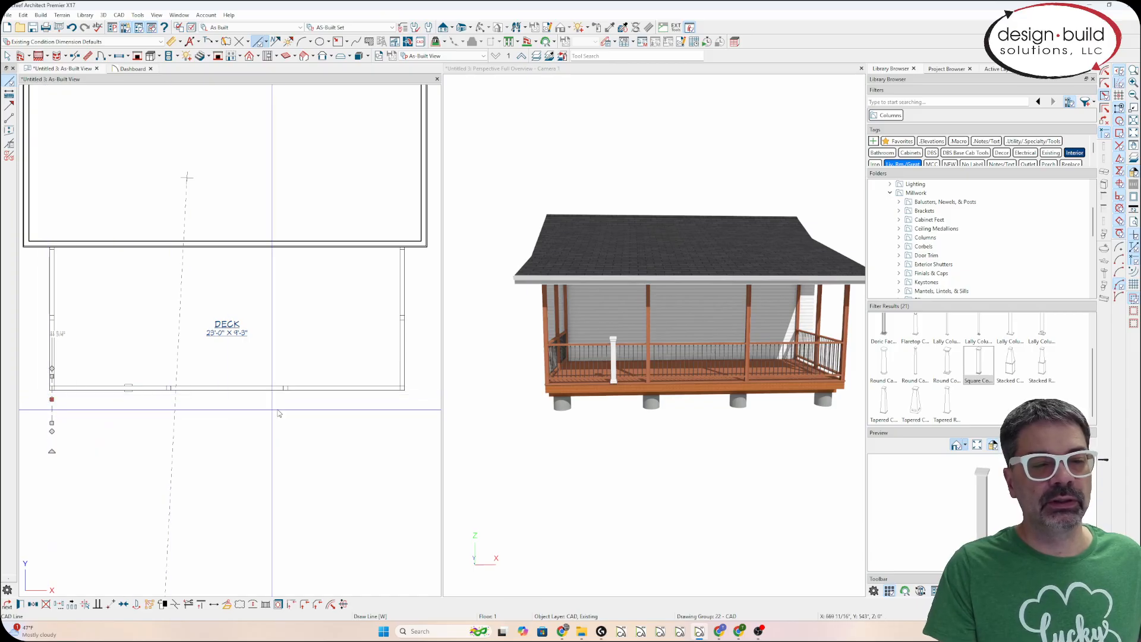
left_click(72, 604)
left_click(20, 604)
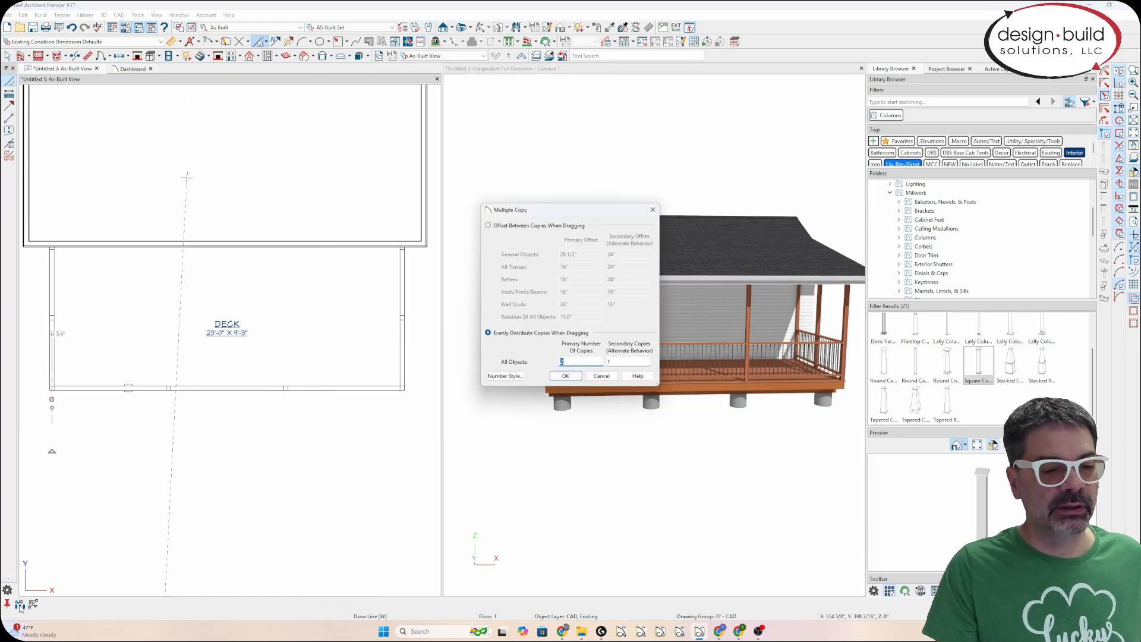
key("Return")
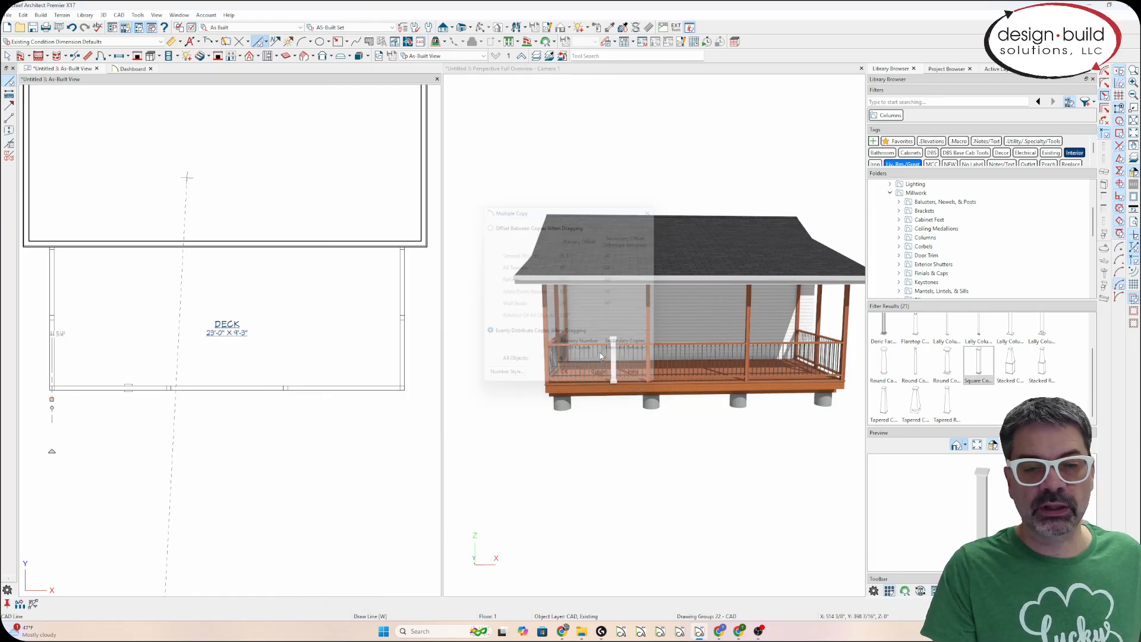
left_click_drag(54, 403, 415, 404)
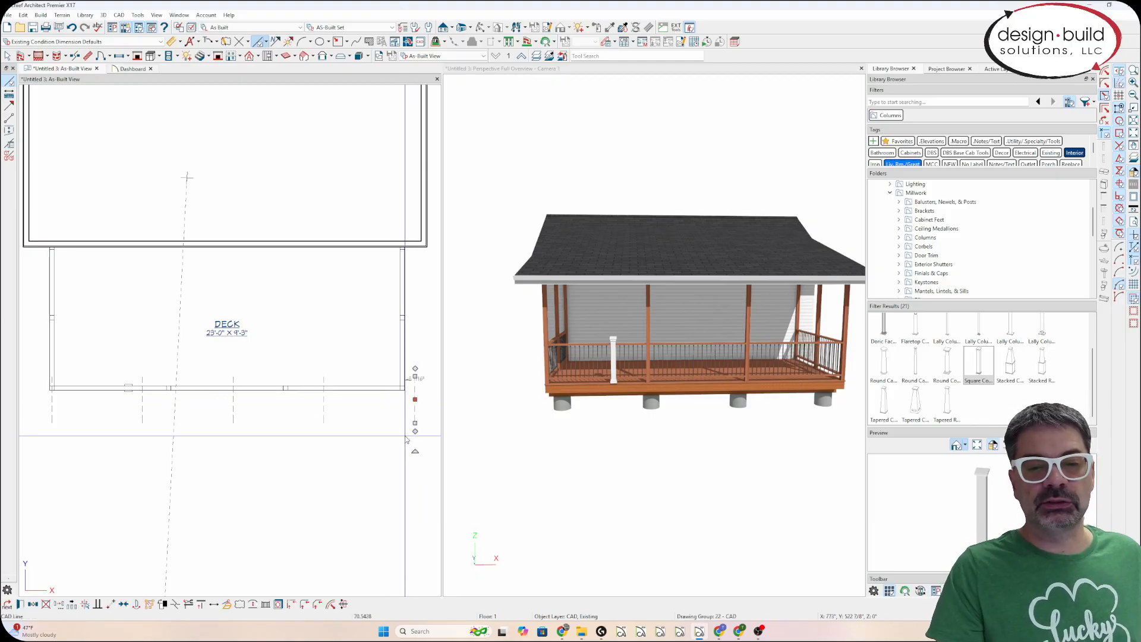
Align the rightmost line copy with the centre of the deck's front-right corner newel.
scroll(402, 387, "up", 2)
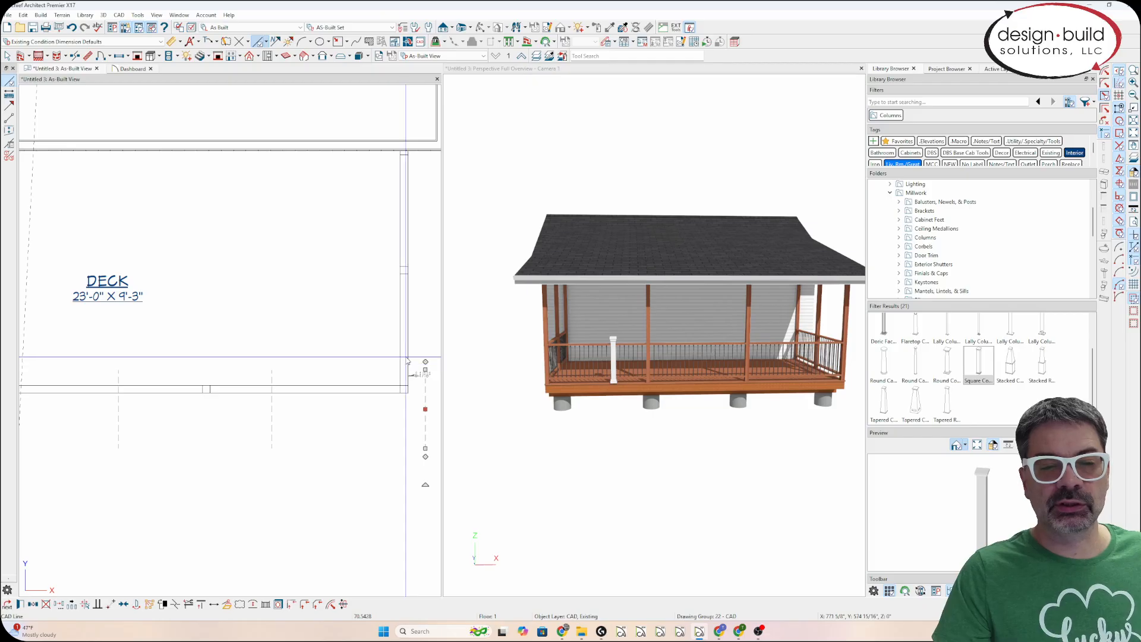
key("Escape")
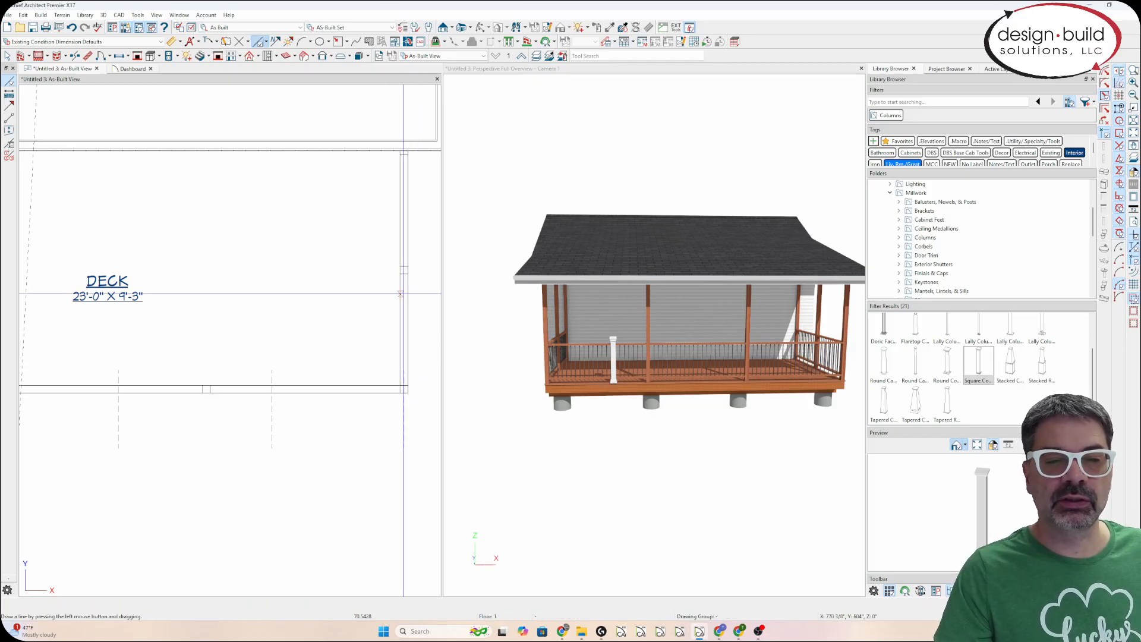
scroll(421, 339, "down", 3)
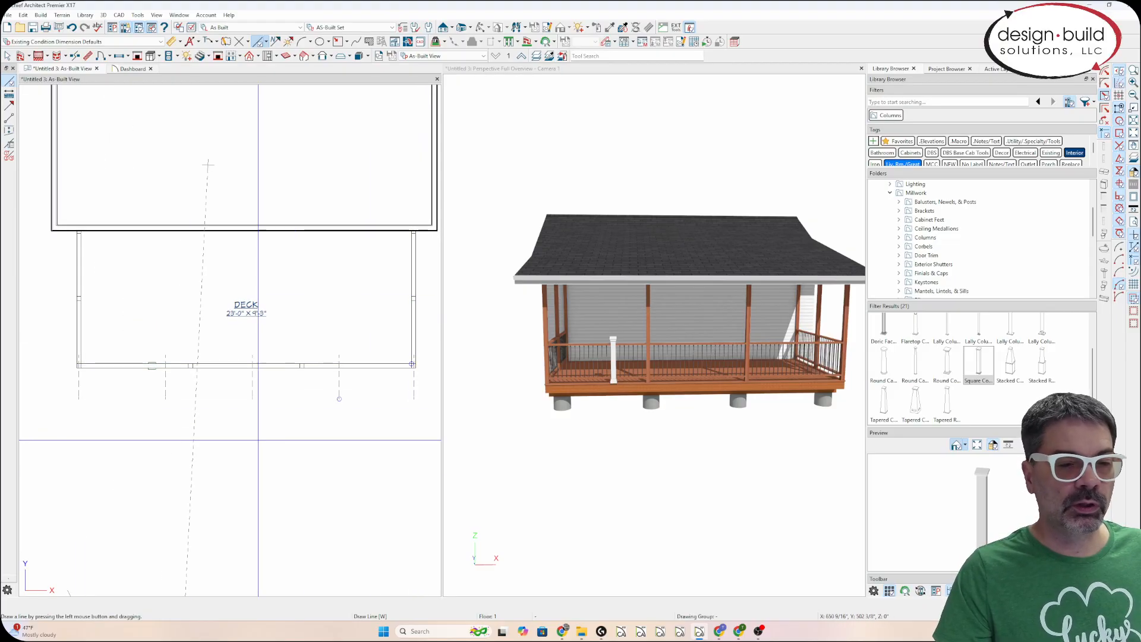
Select all five layout lines and distribute them evenly in the horizontal direction with Align/Distribute Objects.
left_click_drag(428, 378, 72, 442, "shift")
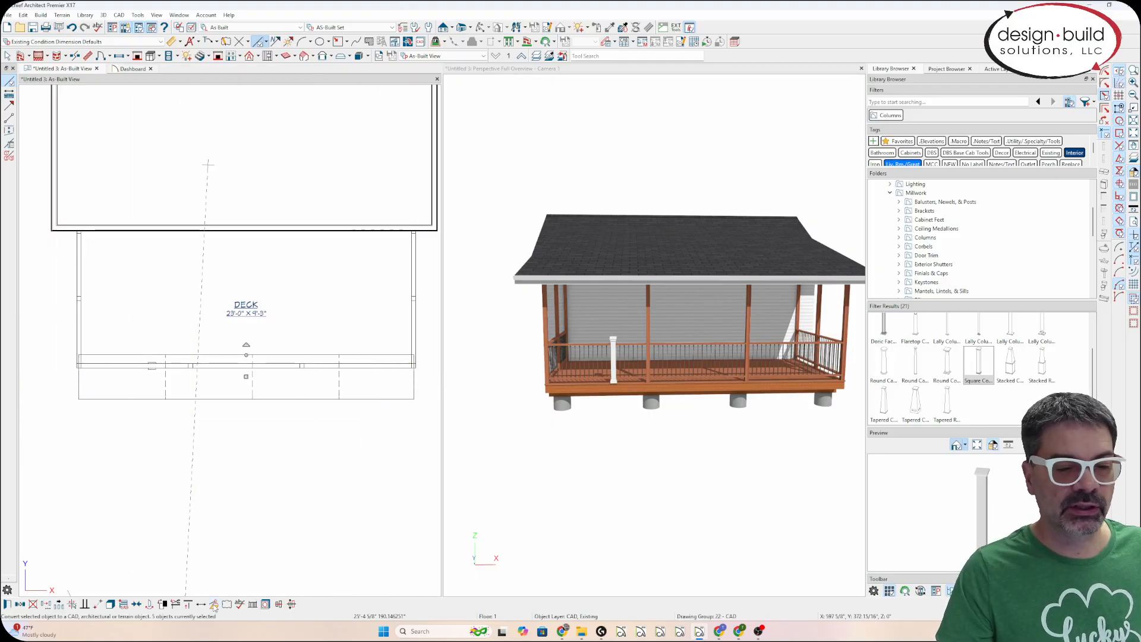
left_click(280, 605)
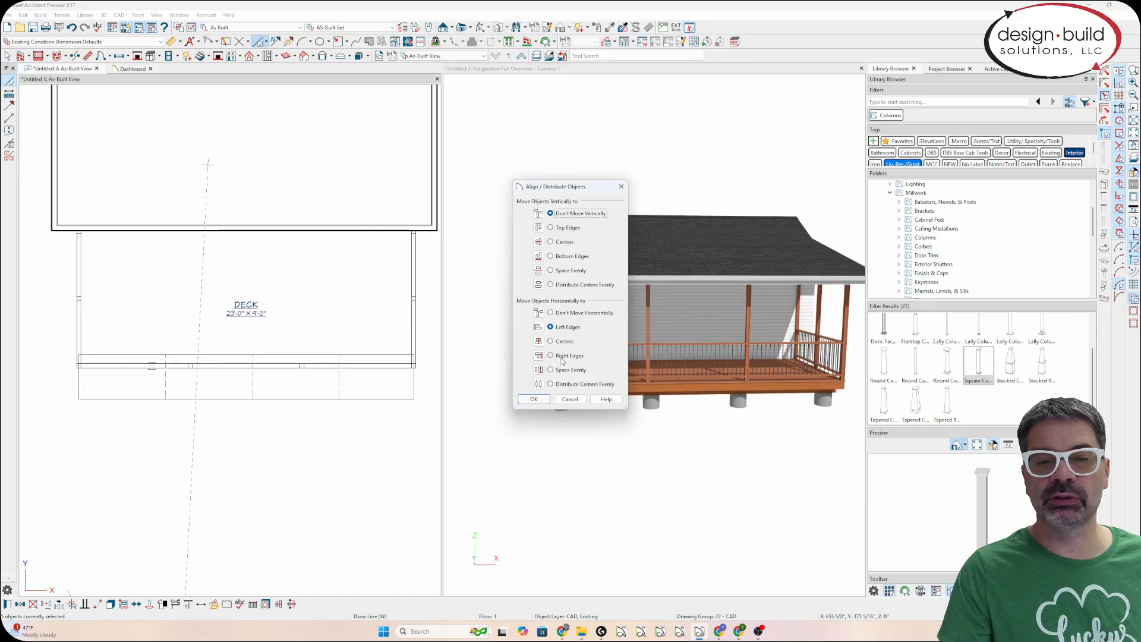
left_click(532, 400)
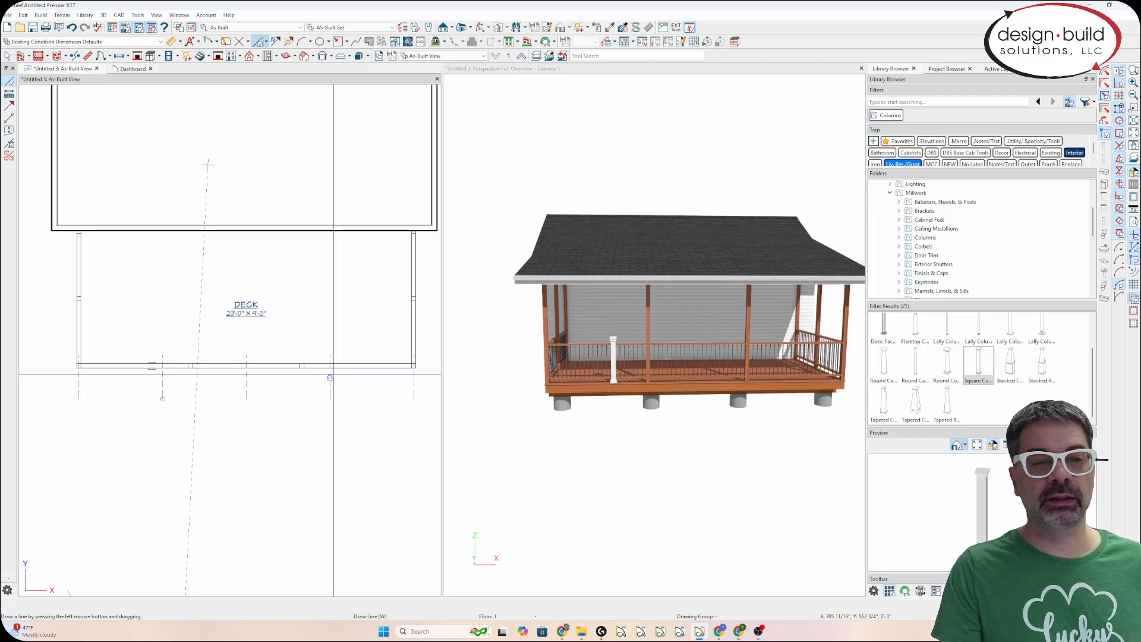
Center the library column on the second layout line from the left along the deck's front railing.
scroll(151, 368, "up", 1)
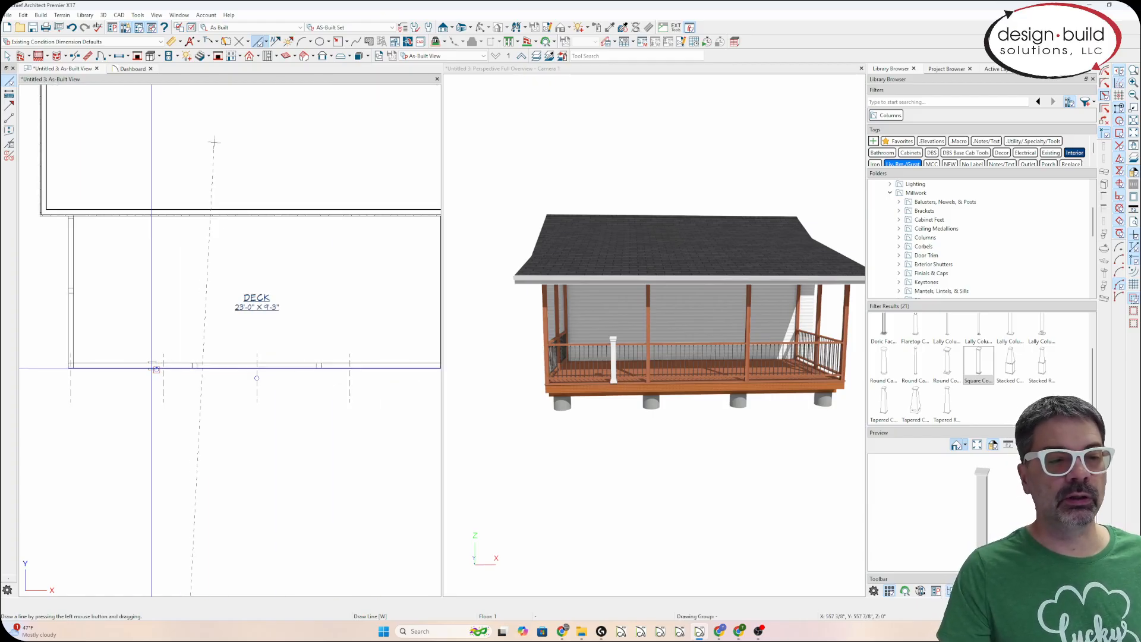
scroll(153, 369, "up", 2)
left_click(148, 375)
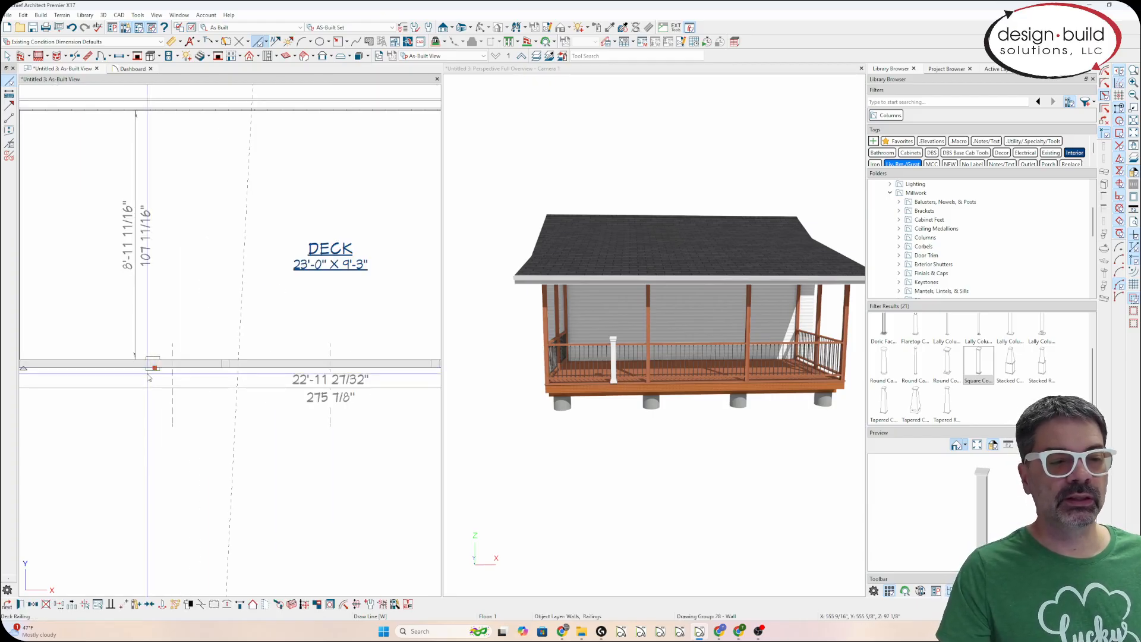
left_click(149, 377)
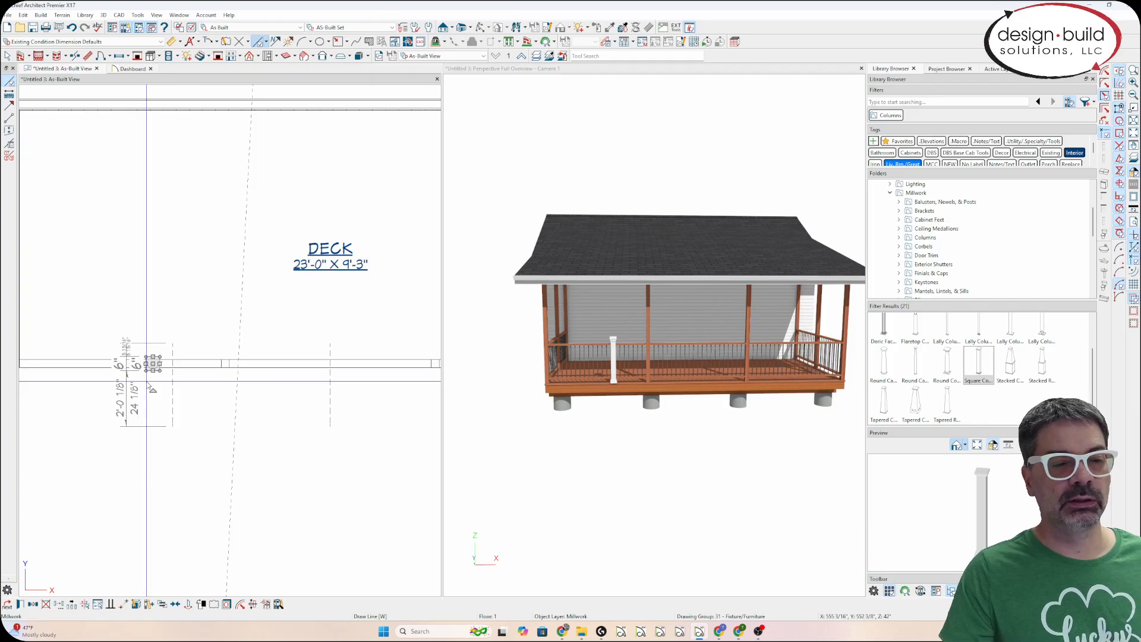
key("c")
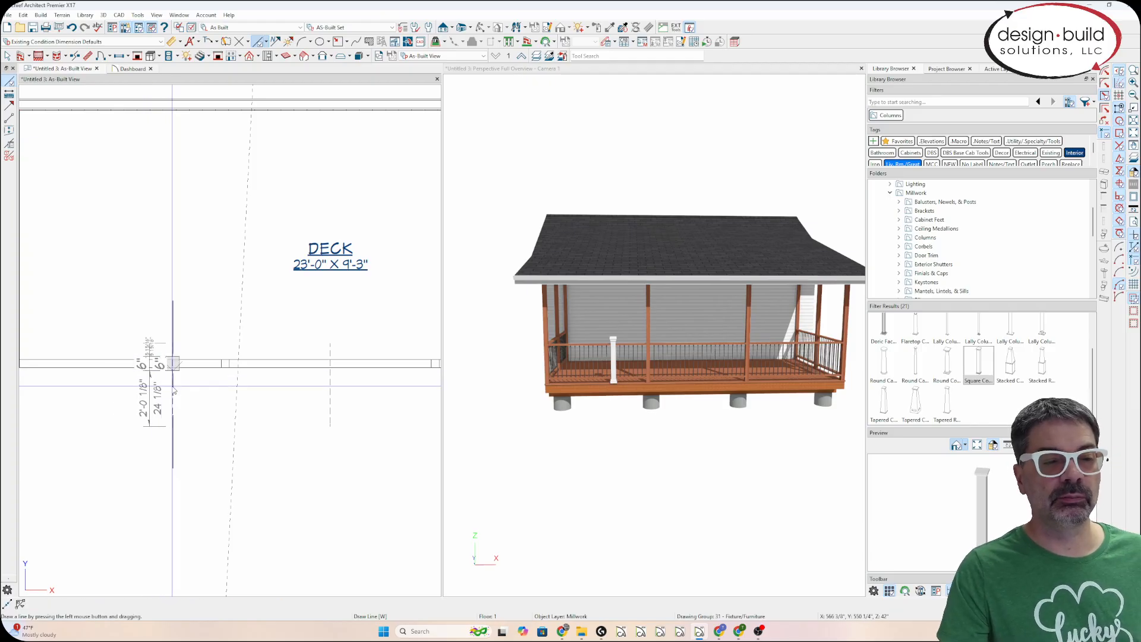
left_click(174, 390)
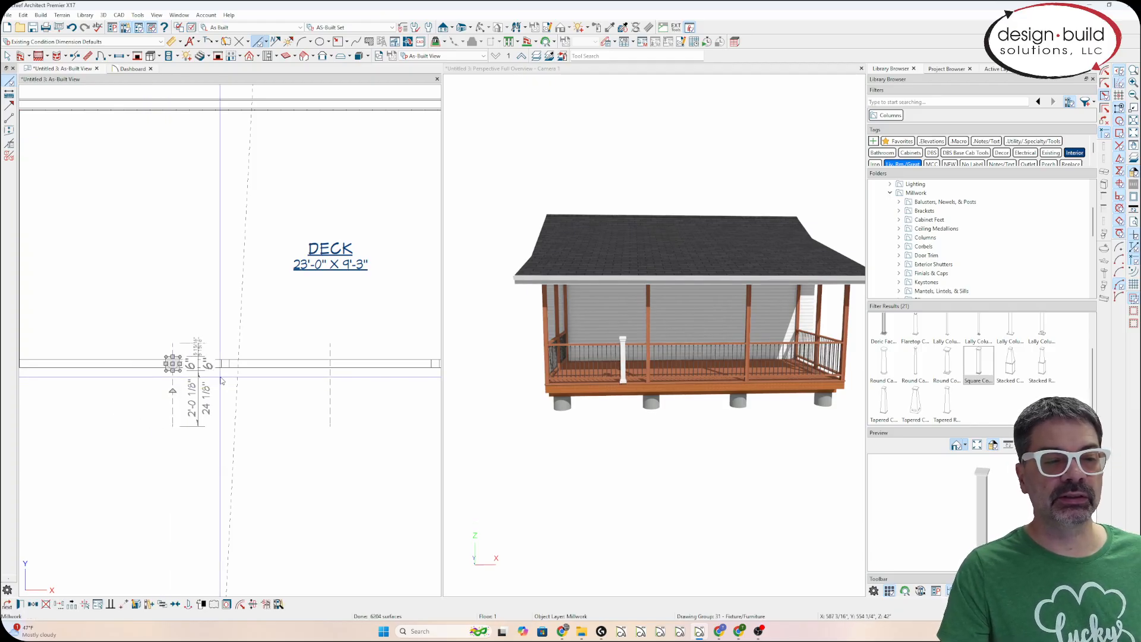
Edit the front railing's newels and move the two intermediate newels onto the middle layout line and the fourth line from the left.
left_click(253, 367)
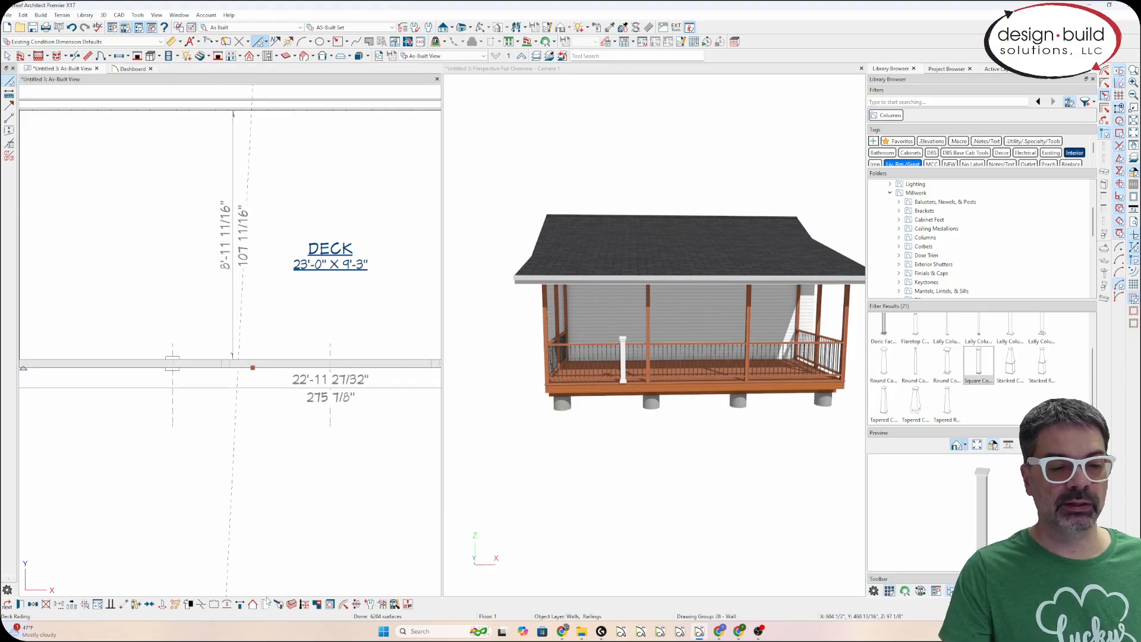
left_click(304, 605)
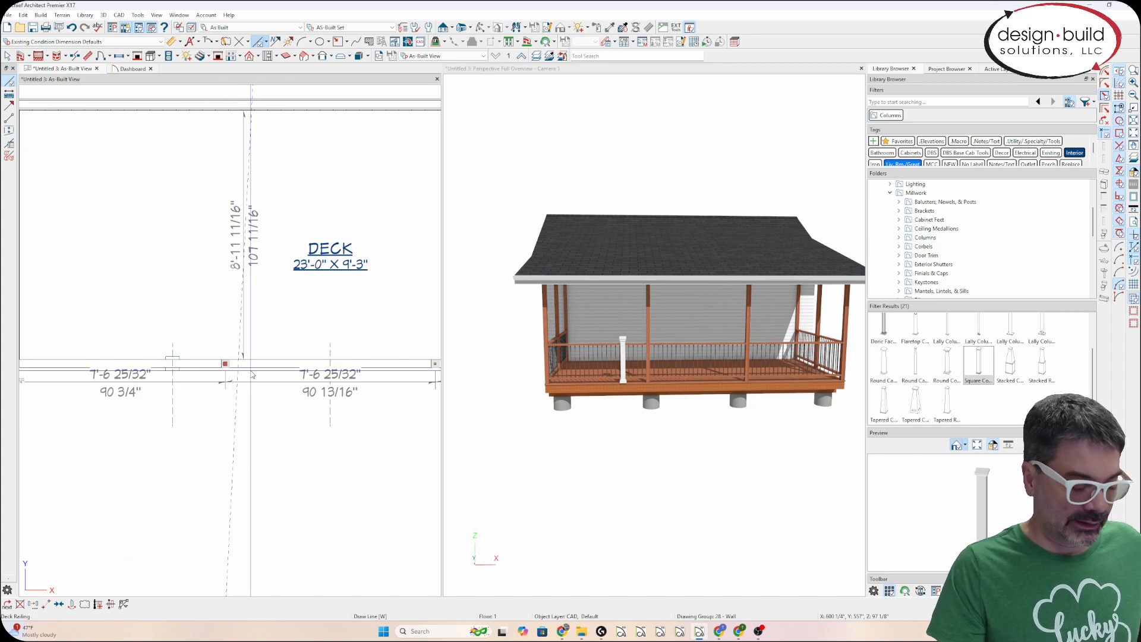
left_click_drag(226, 364, 330, 395)
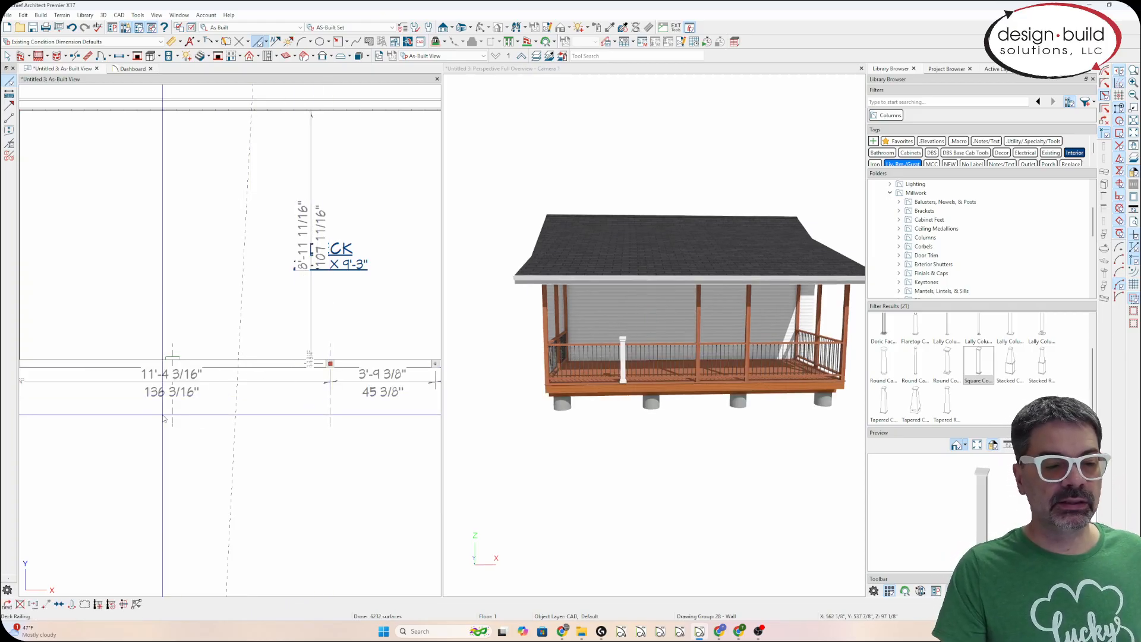
scroll(161, 414, "down", 2)
scroll(279, 397, "up", 4)
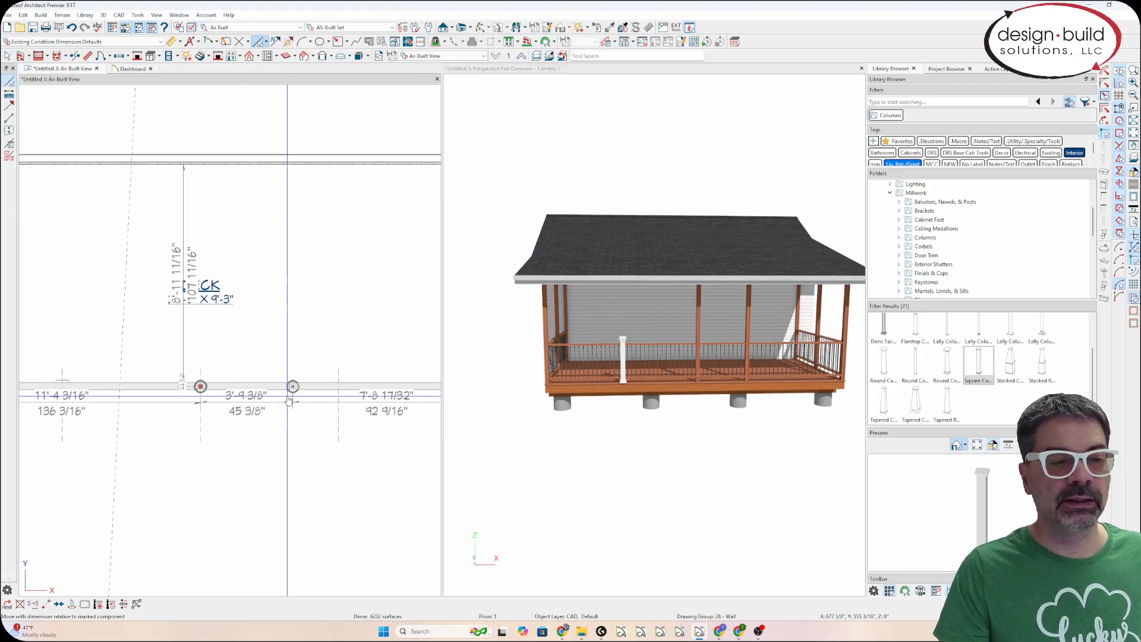
left_click(295, 379)
left_click_drag(296, 381, 368, 418)
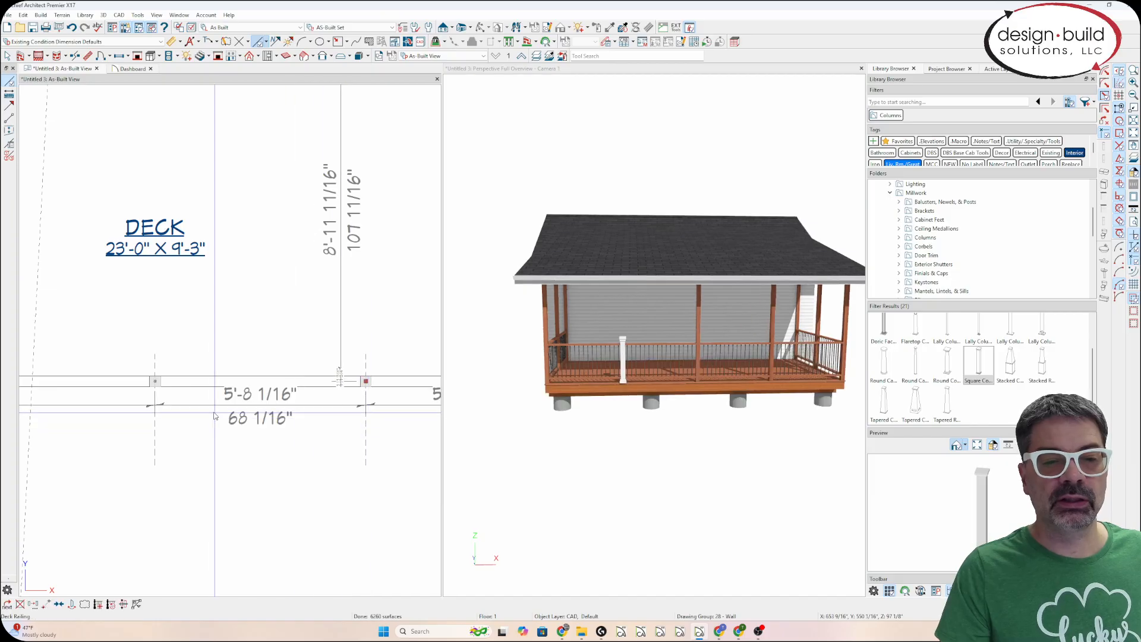
Inspect the newel spacing method in the front deck railing's Newels/Balusters settings, leaving them unchanged.
scroll(194, 412, "down", 2)
scroll(193, 412, "down", 1)
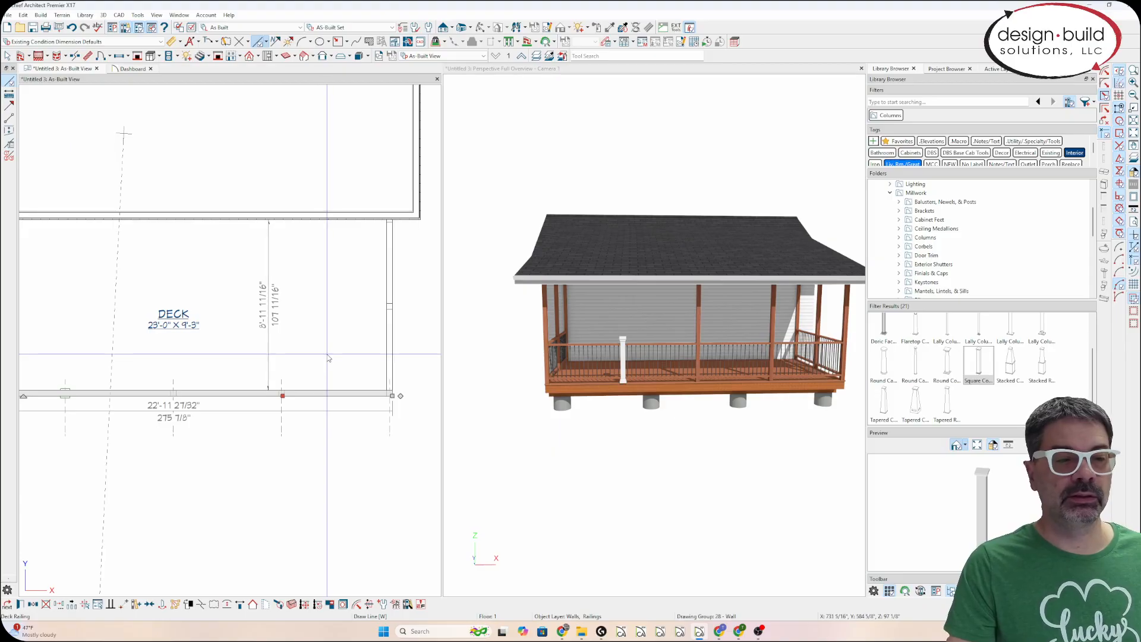
scroll(331, 357, "down", 2)
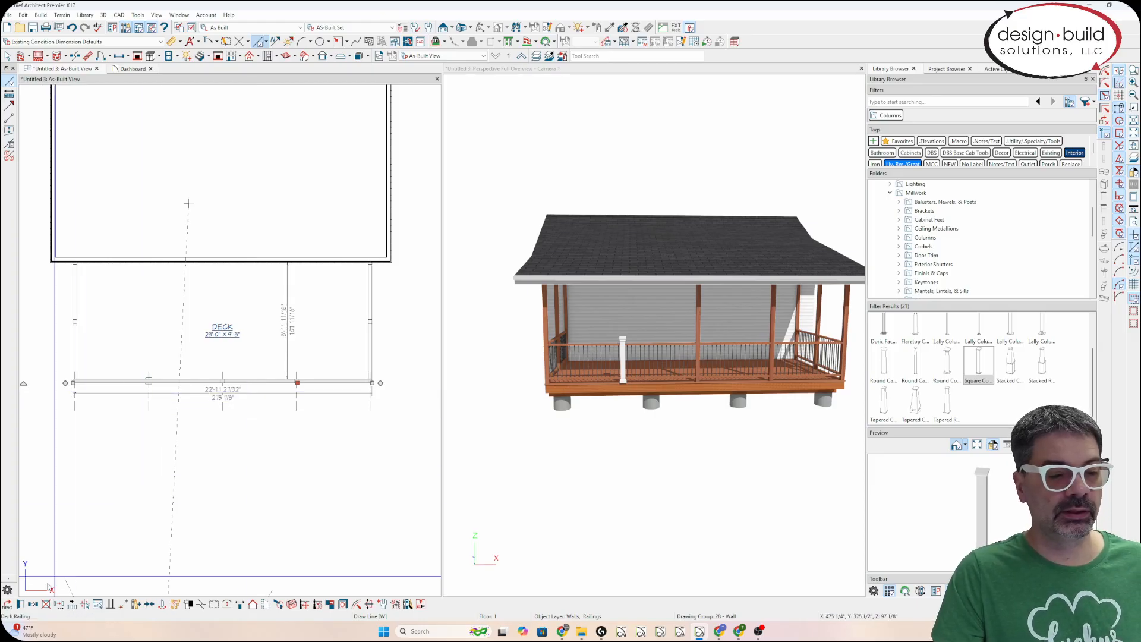
left_click(21, 604)
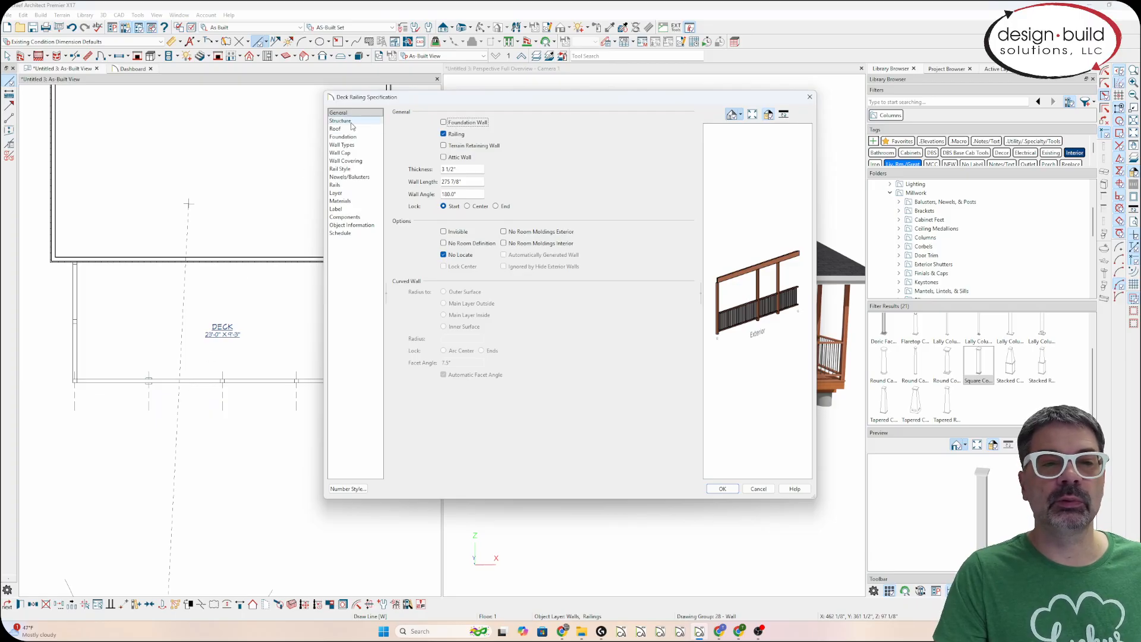
left_click(358, 177)
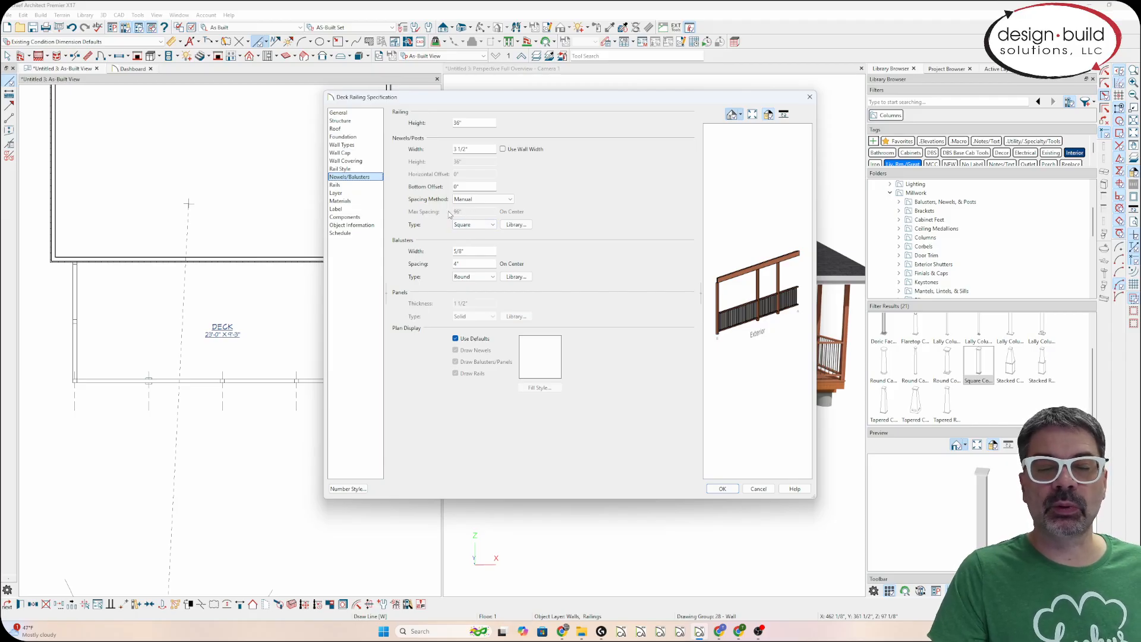
left_click(758, 489)
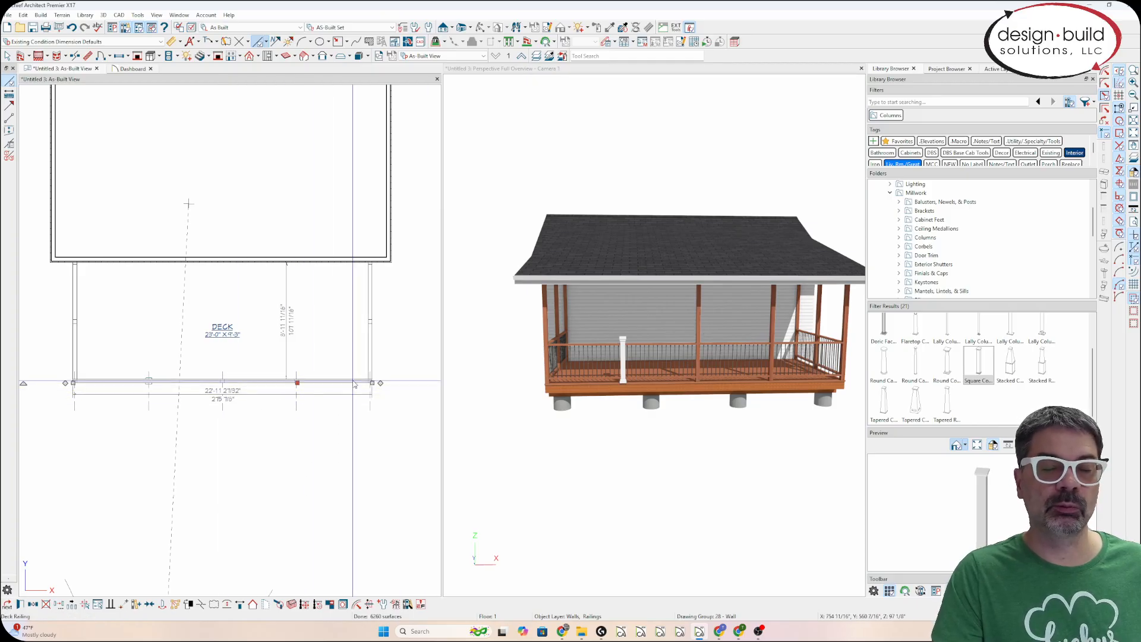
Reset the front railing's newels to automatic placement and check the max spacing in its Newels/Balusters settings.
left_click(318, 606)
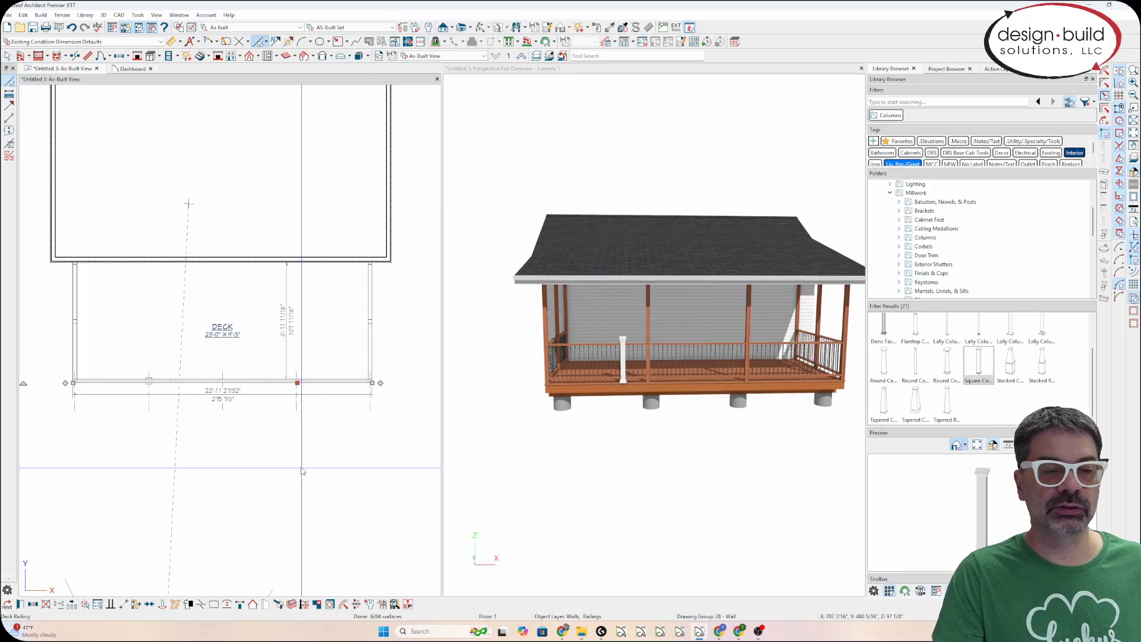
key("ctrl+e")
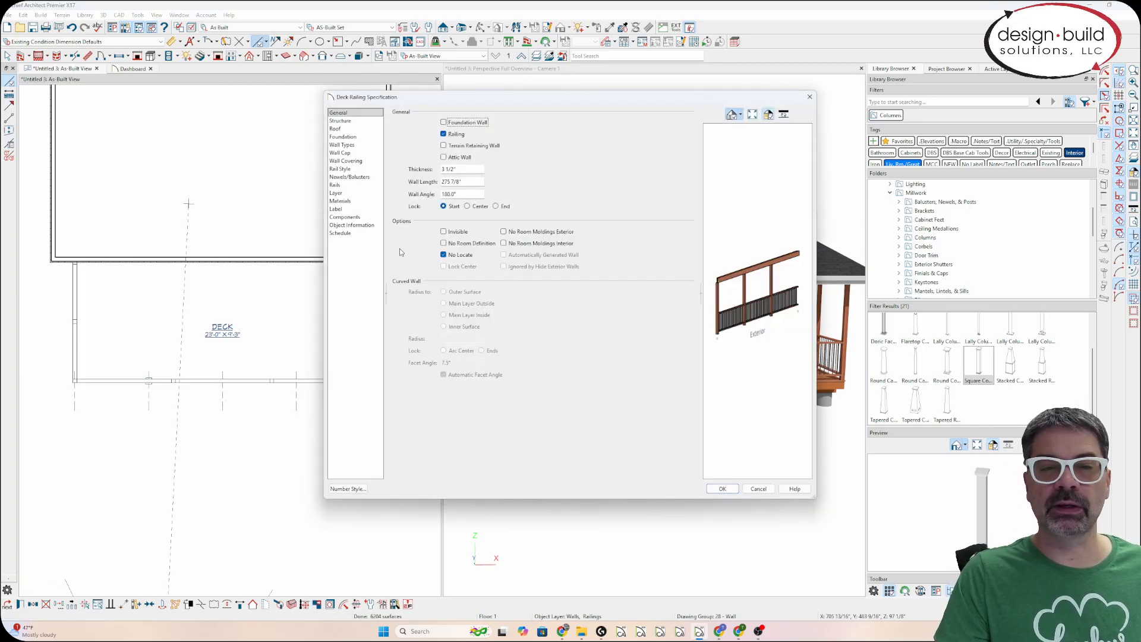
left_click(358, 179)
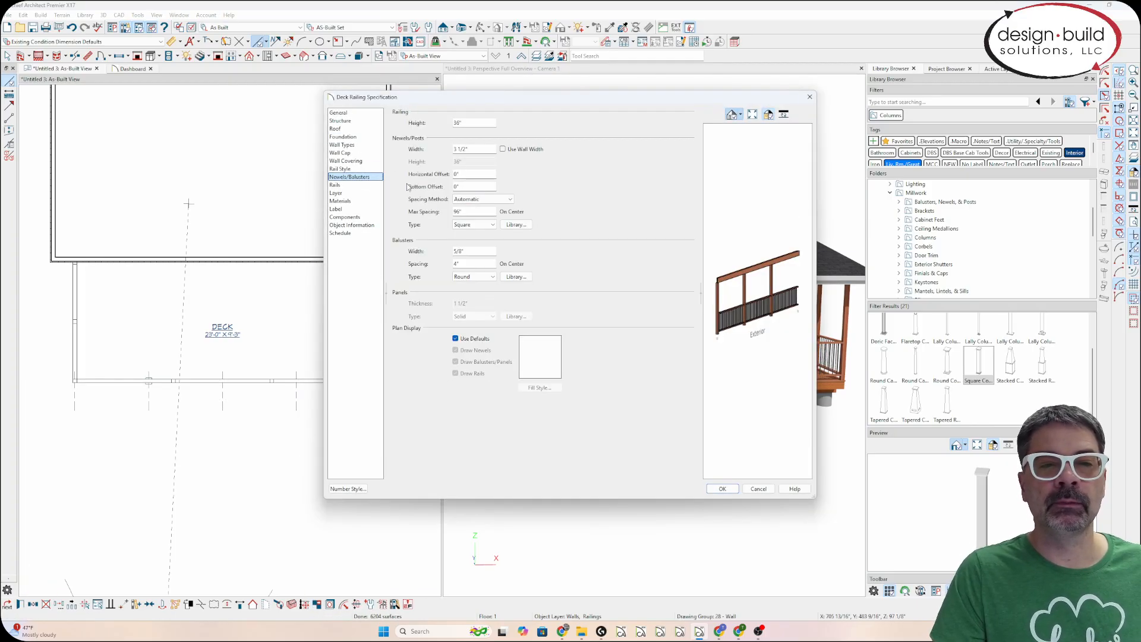
left_click(475, 212)
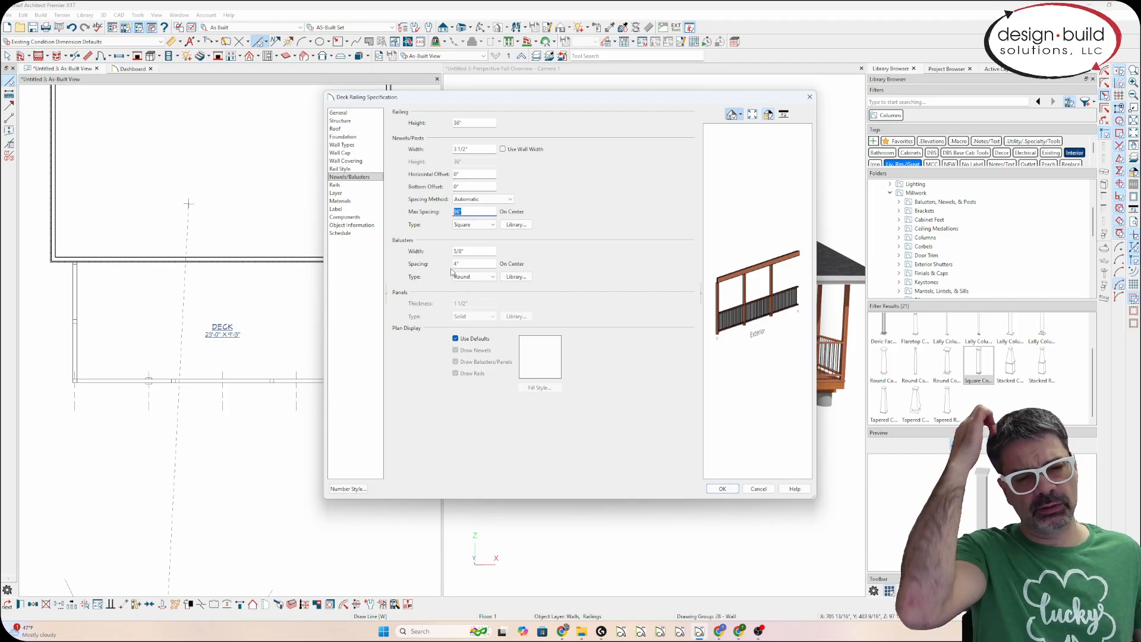
left_click(723, 489)
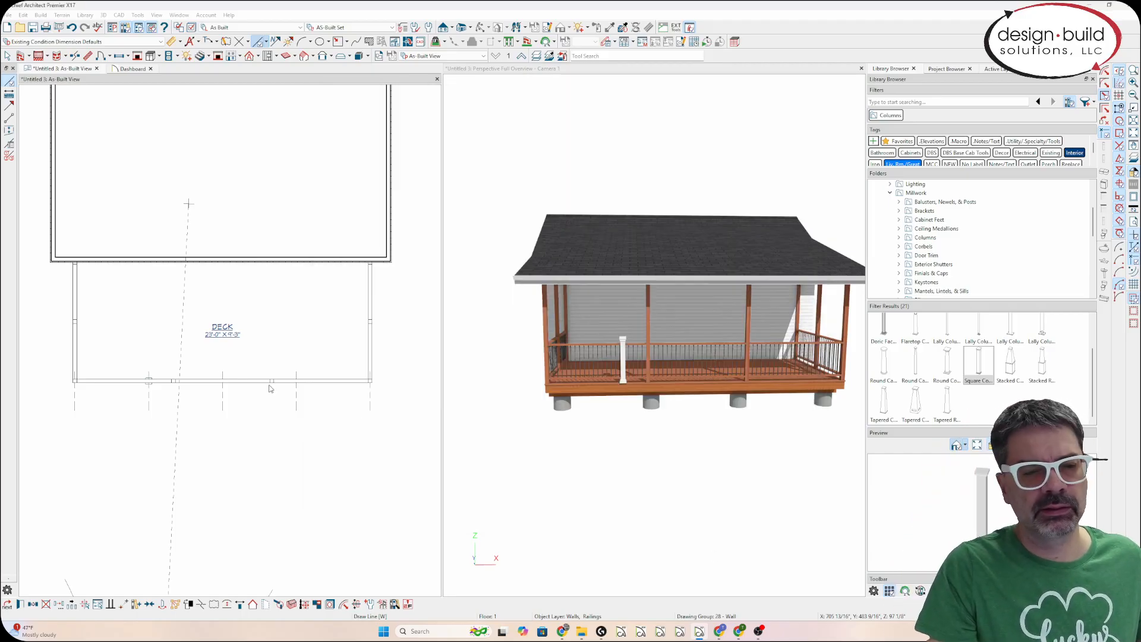
Add an end-to-end dimension across the deck between the side railings and place it in front of the front railing.
left_click(171, 43)
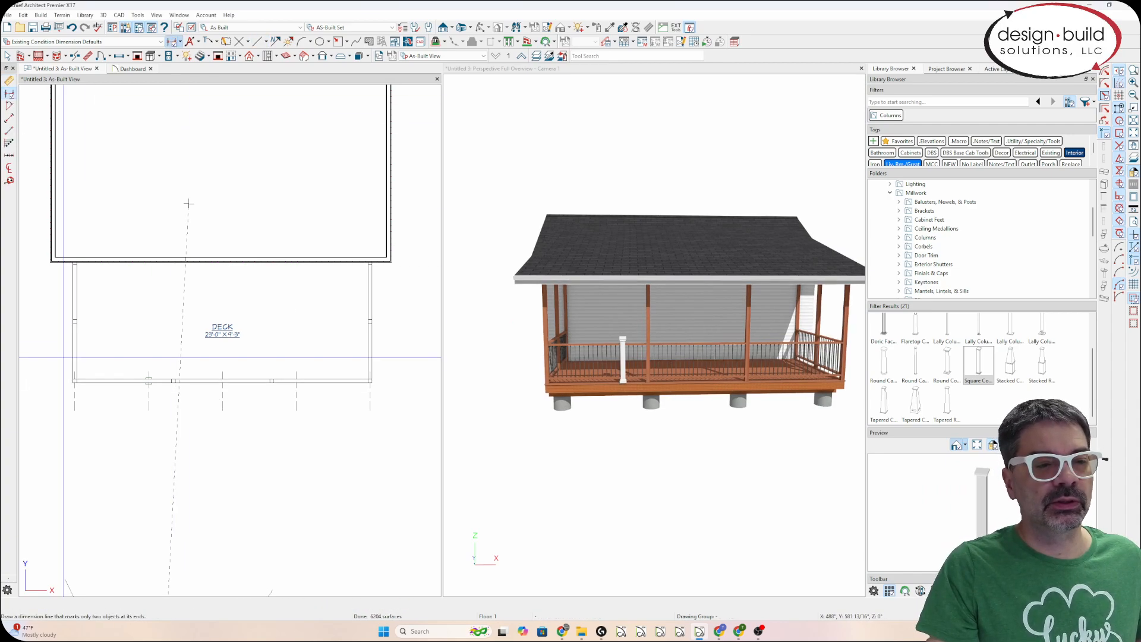
left_click_drag(74, 354, 399, 355)
left_click(260, 354)
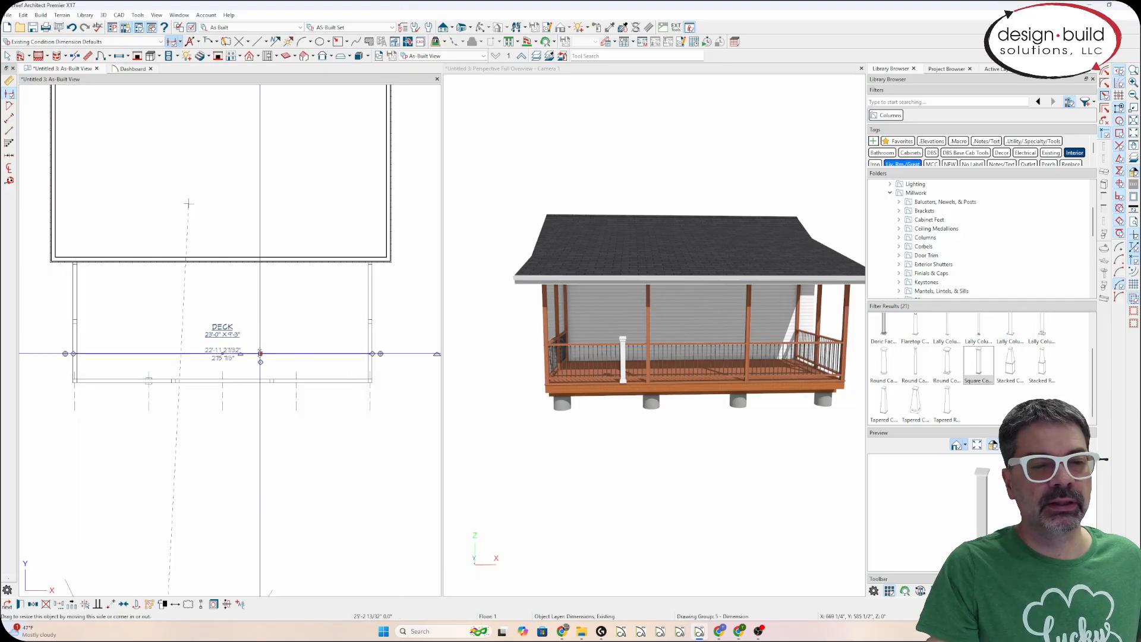
left_click_drag(260, 354, 258, 442)
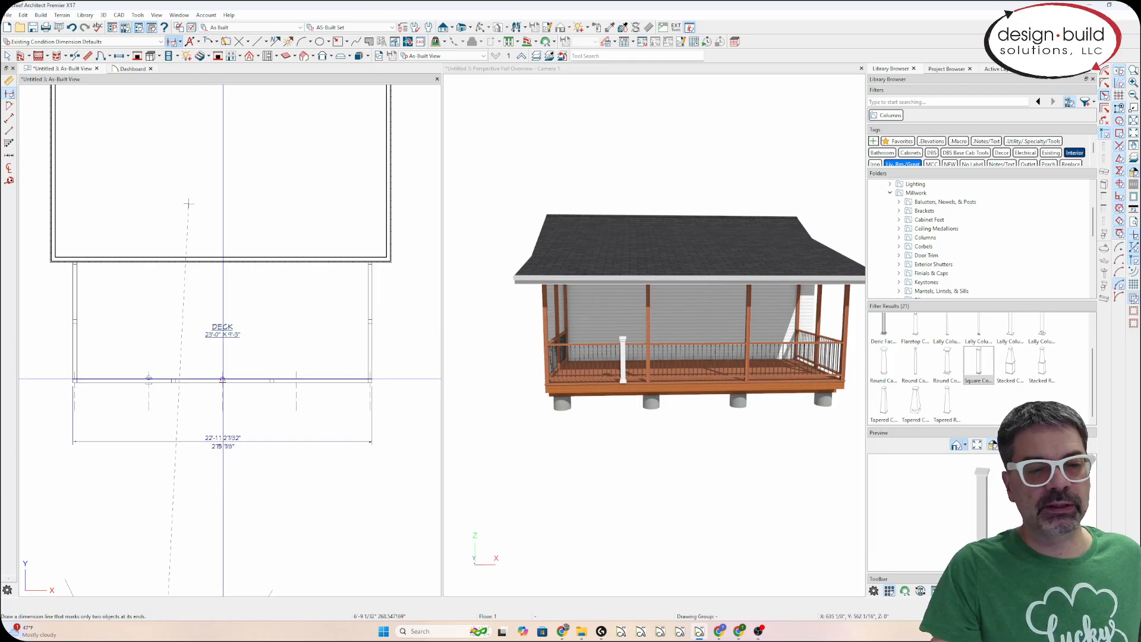
Compare the front railing's max newel spacing in its specification with the dimensioned deck width.
left_click(337, 383)
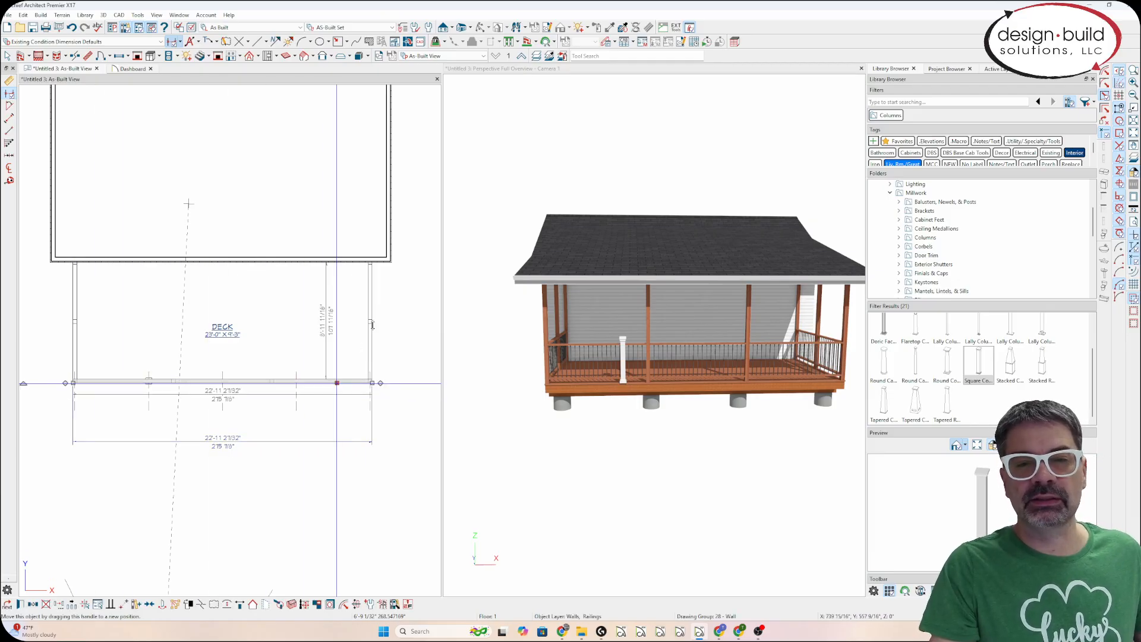
key("ctrl+e")
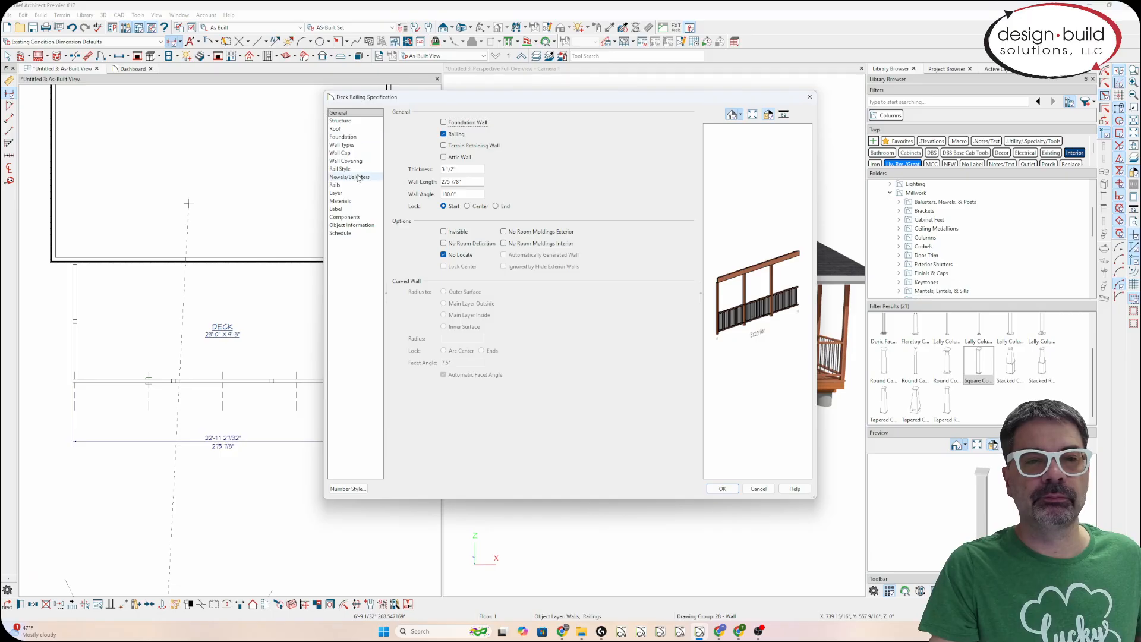
left_click(357, 177)
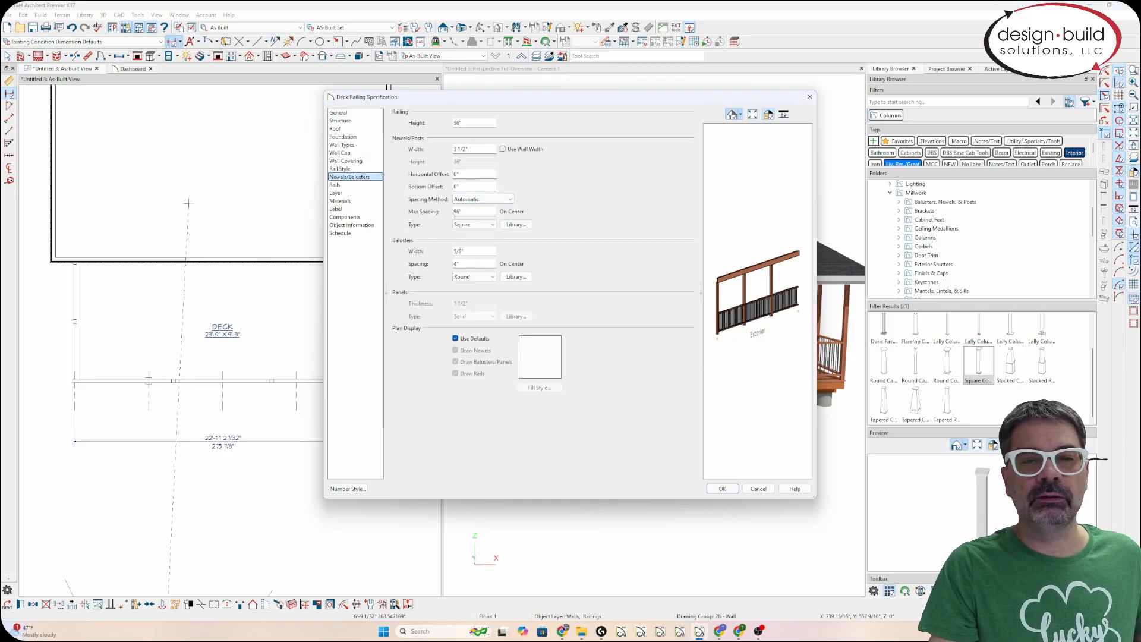
key("Return")
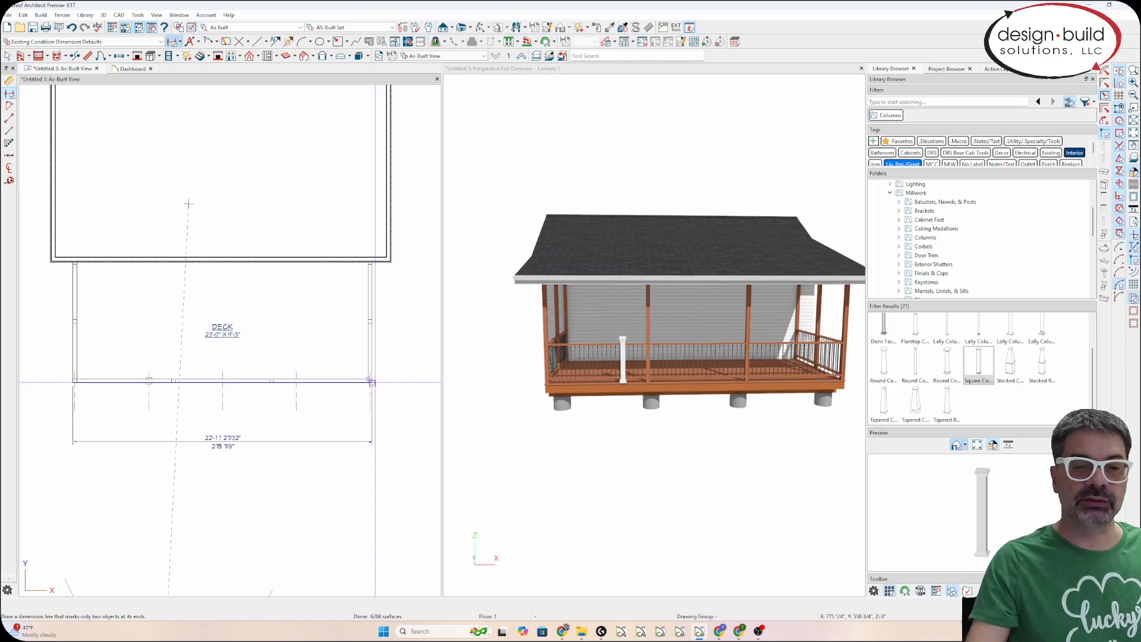
Copy the second layout line about 2 ft to the left and the fourth layout line about 2 ft 6 in to the right.
left_click(148, 397)
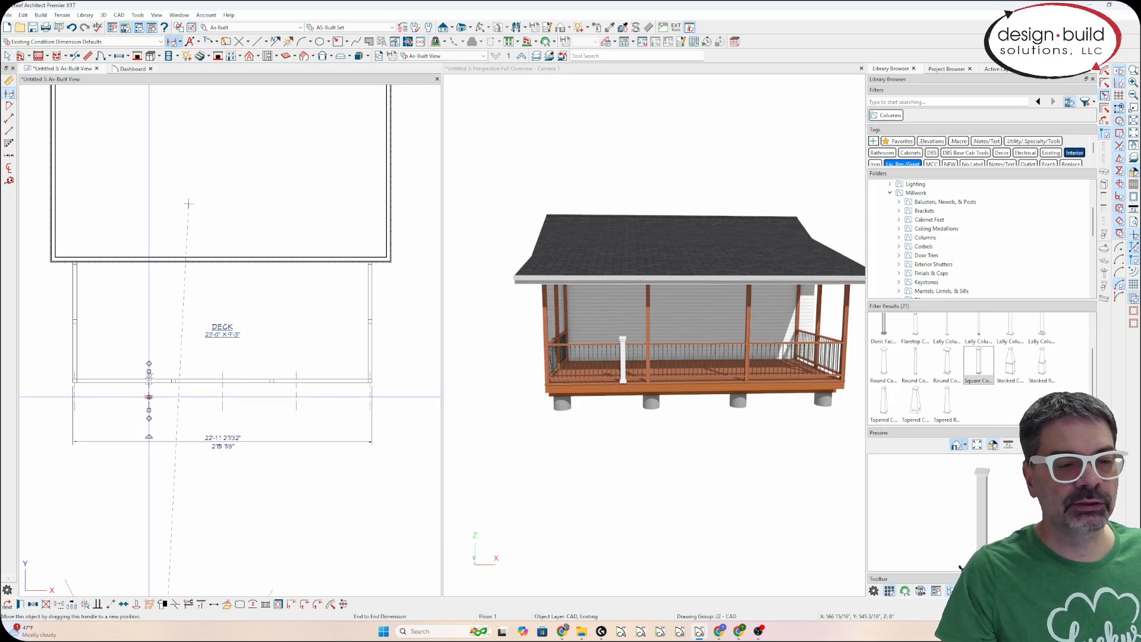
left_click(34, 605)
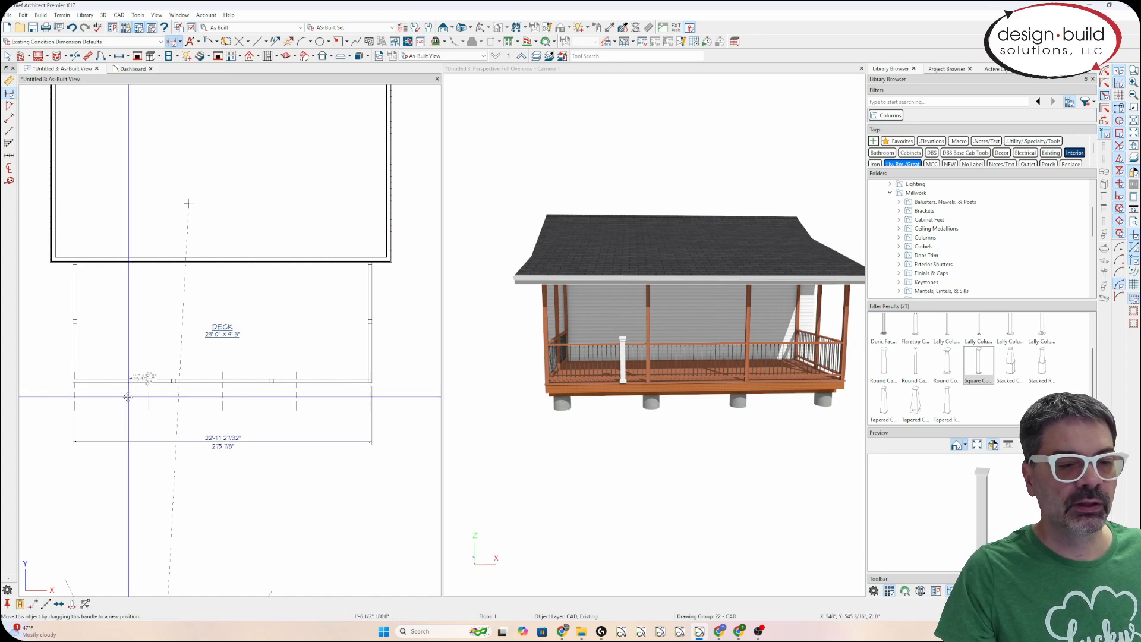
left_click_drag(149, 397, 122, 397)
left_click(299, 405)
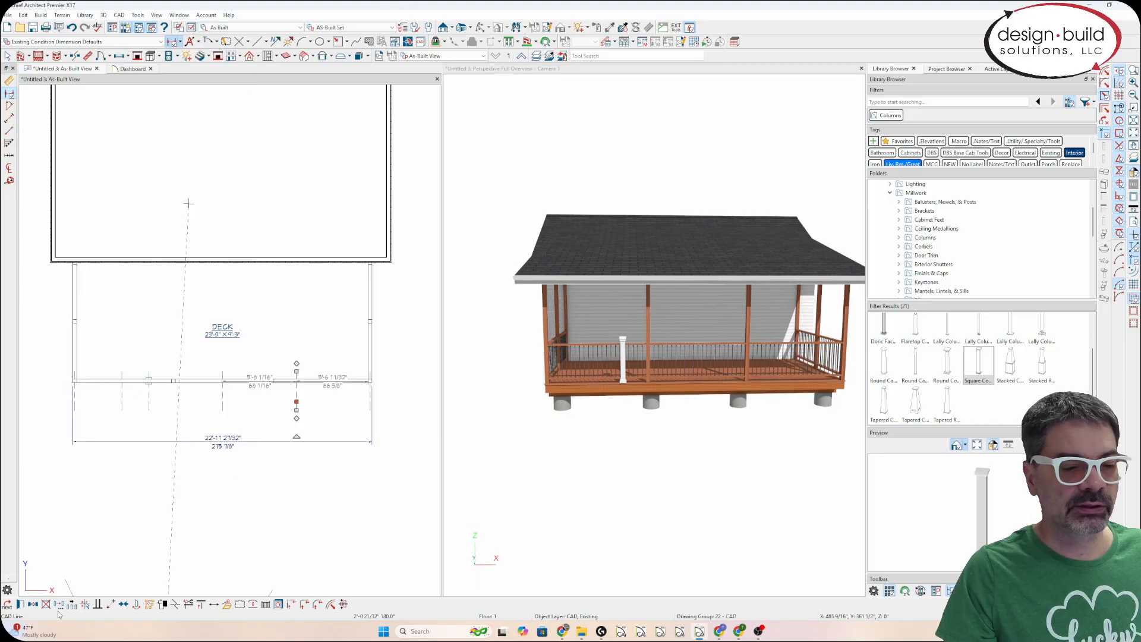
left_click(33, 606)
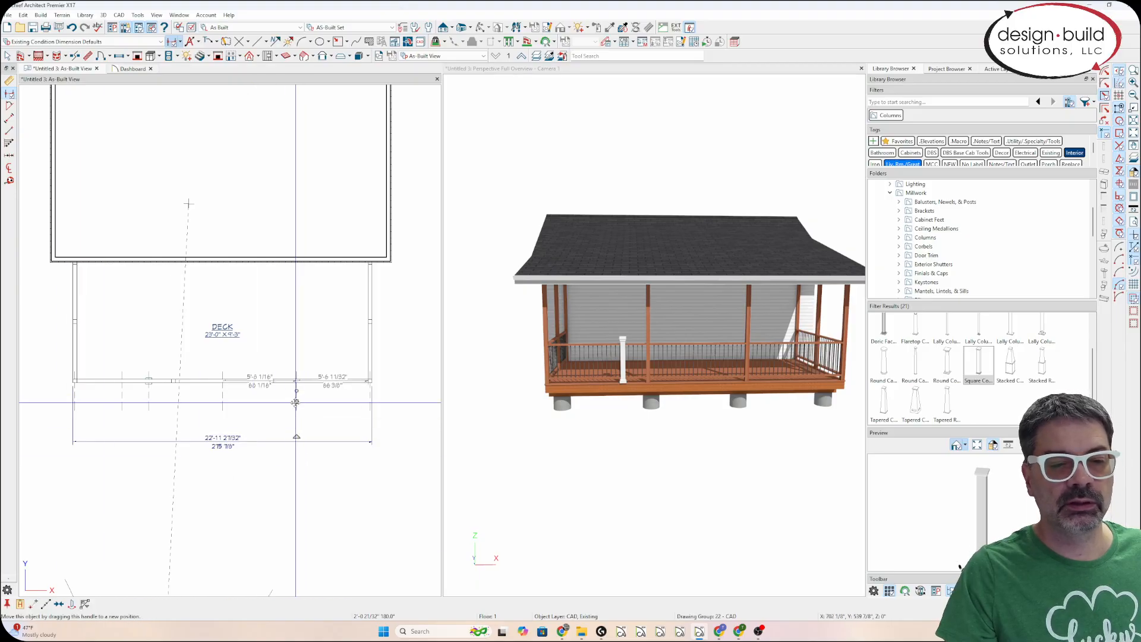
left_click_drag(296, 402, 333, 422)
Select the layout lines across the front railing and distribute them horizontally with the Space Evenly option.
key("l")
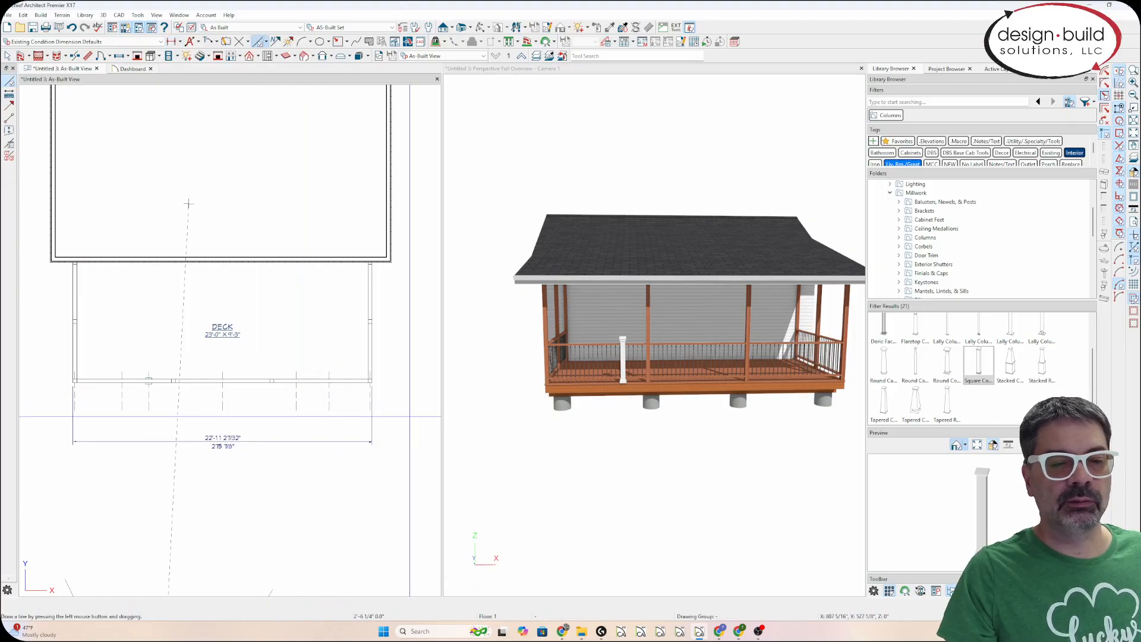
left_click_drag(409, 416, 47, 392, "shift")
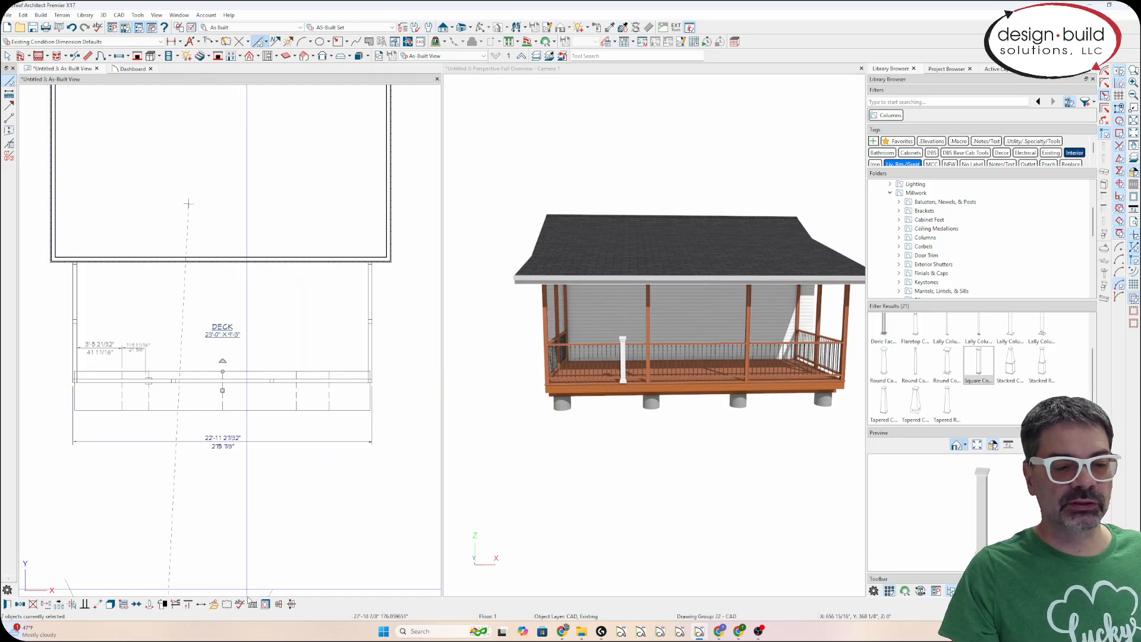
left_click(281, 604)
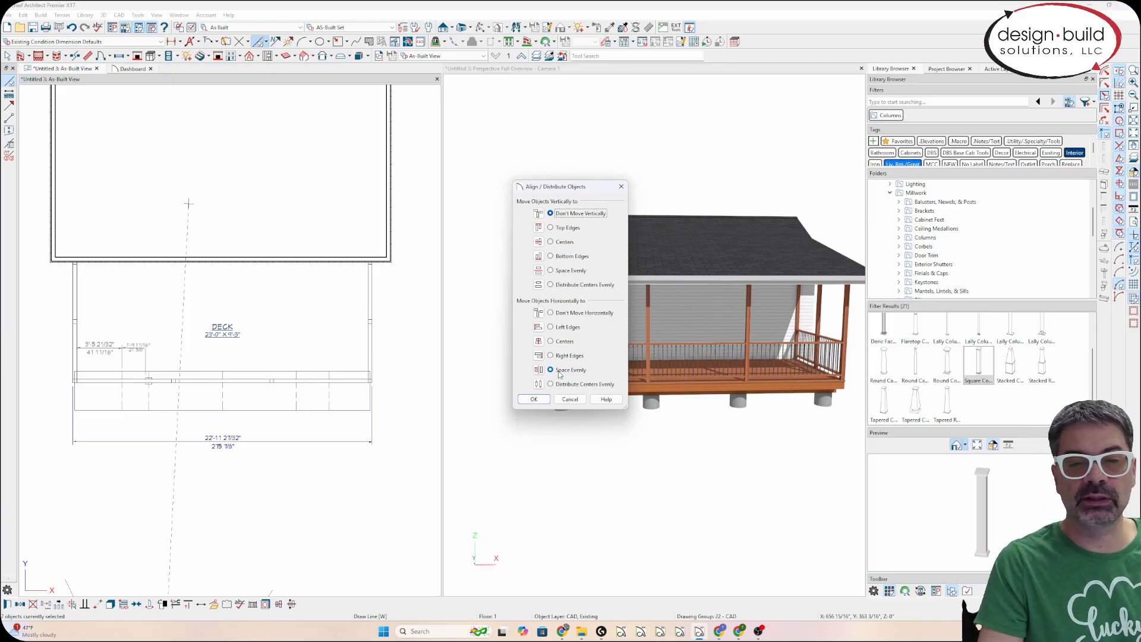
left_click(568, 314)
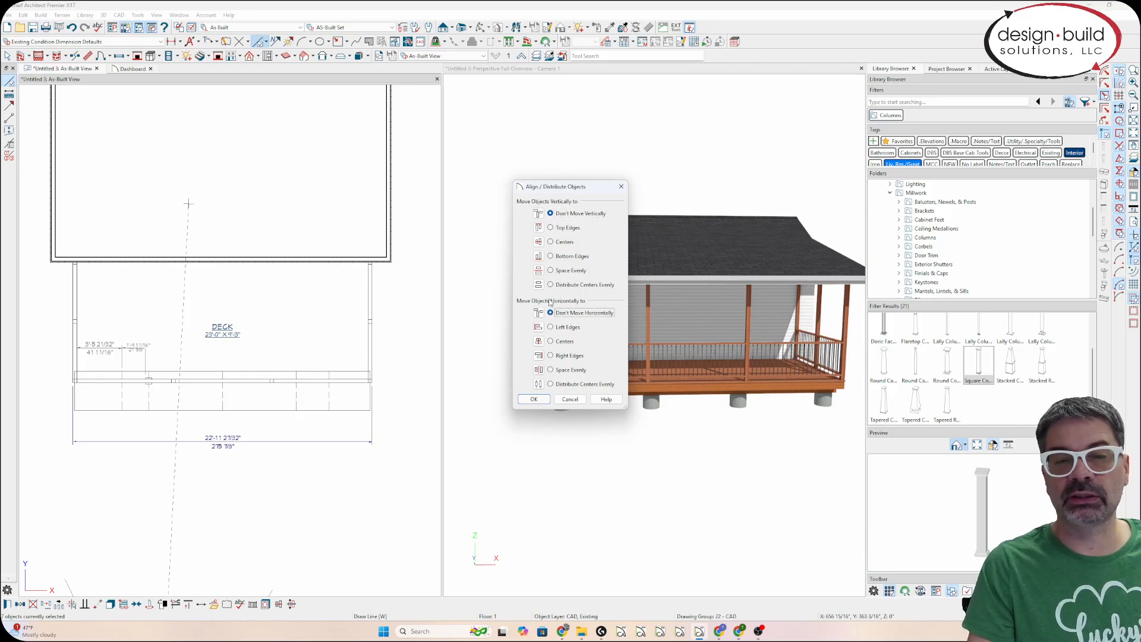
left_click(566, 370)
left_click(534, 399)
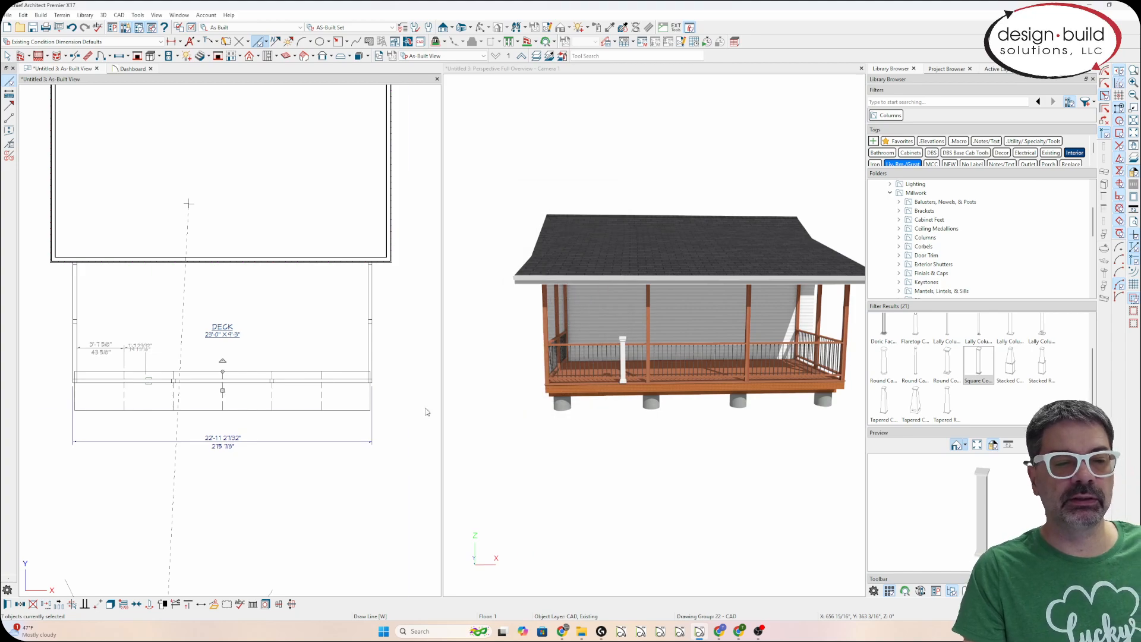
Center the square column on the first layout line in from the deck's left side railing.
scroll(122, 402, "up", 1)
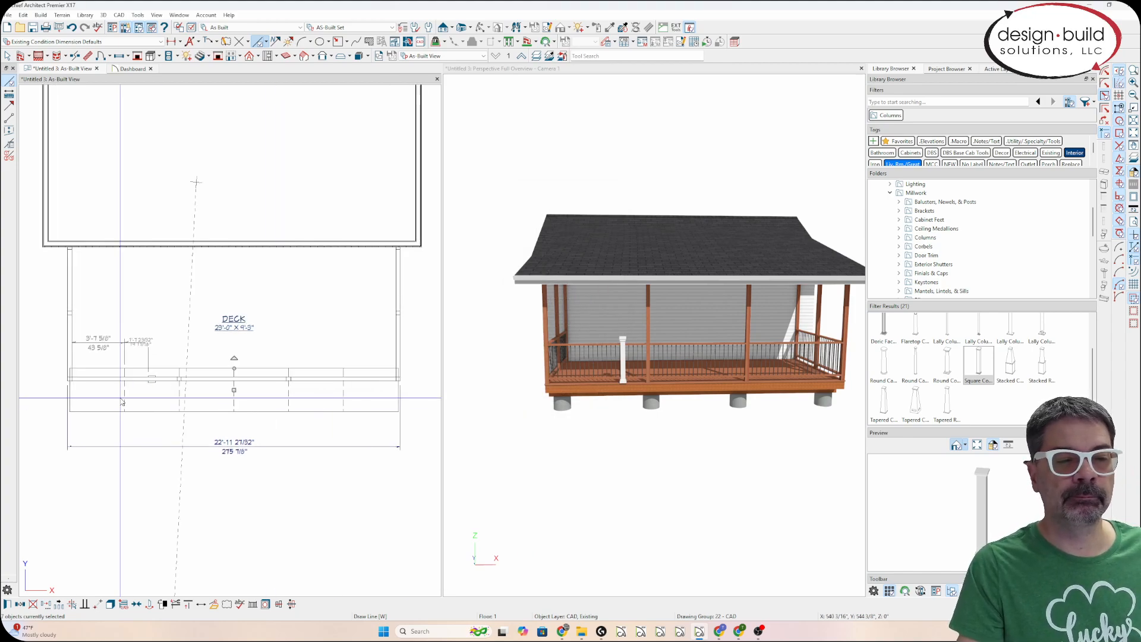
scroll(122, 402, "up", 2)
scroll(369, 397, "up", 2)
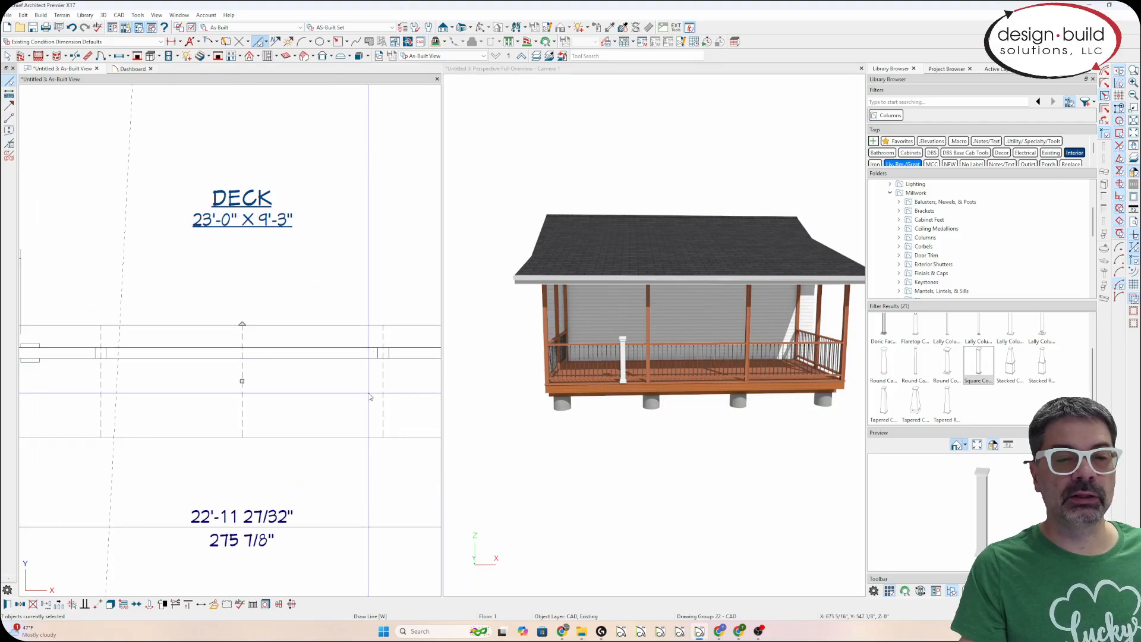
scroll(369, 397, "up", 1)
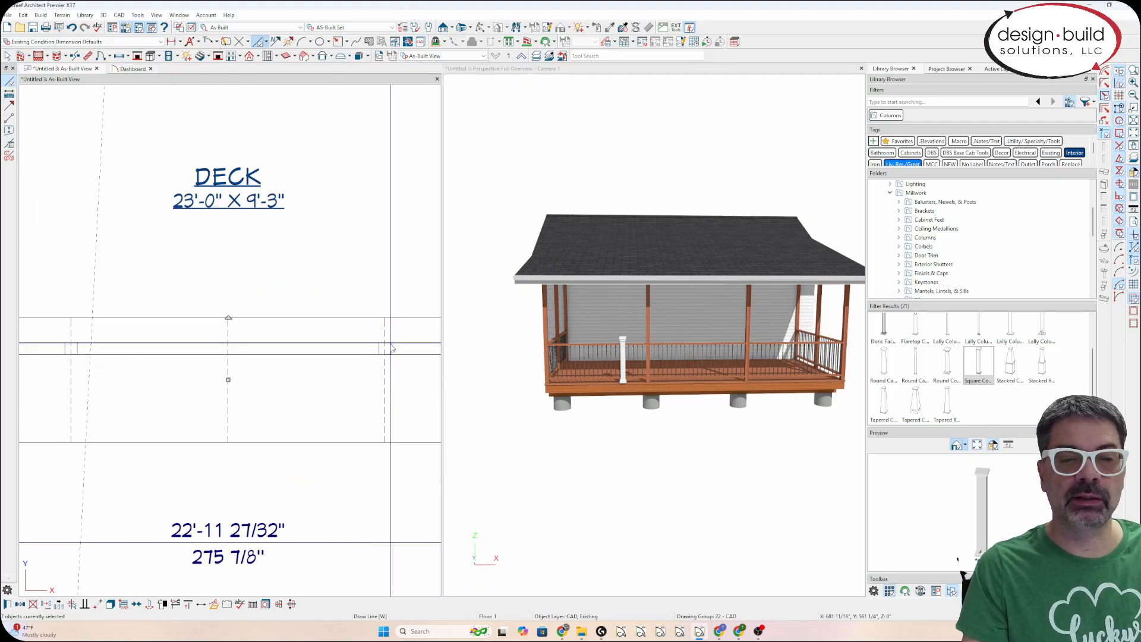
scroll(392, 348, "down", 2)
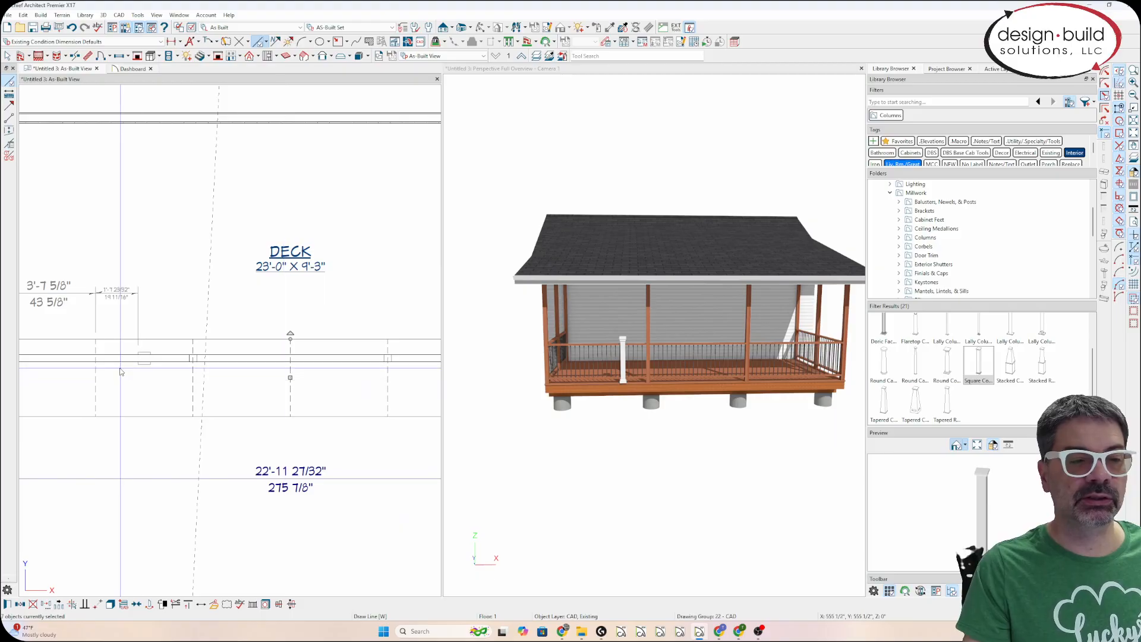
left_click(144, 362)
key("c")
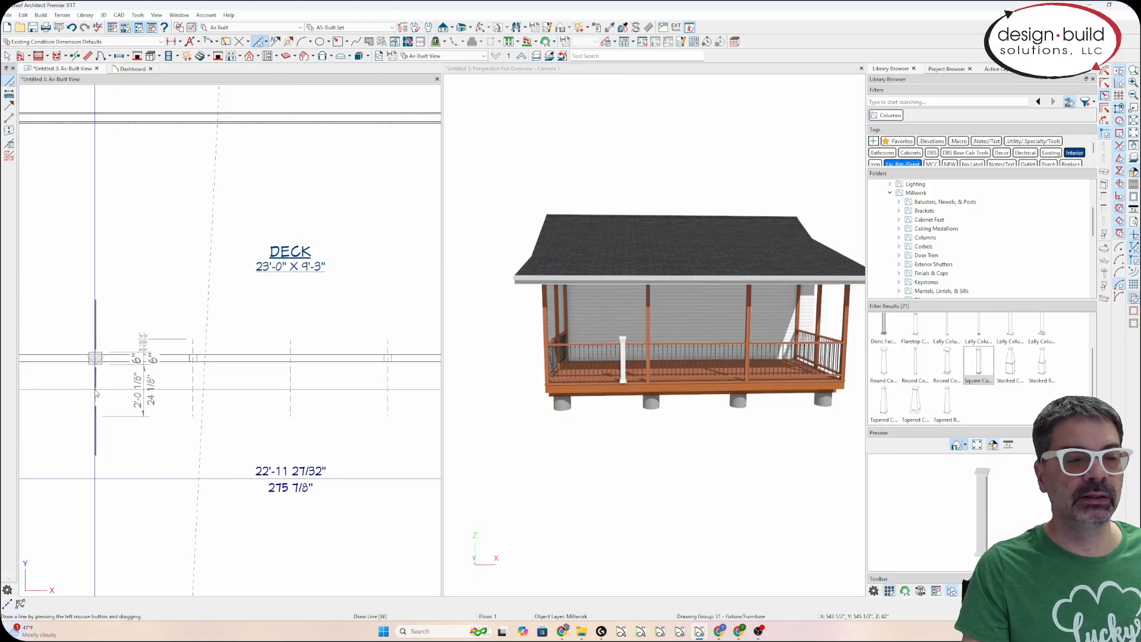
left_click(95, 390)
Copy the column along the front railing onto the middle layout line.
scroll(95, 369, "down", 1)
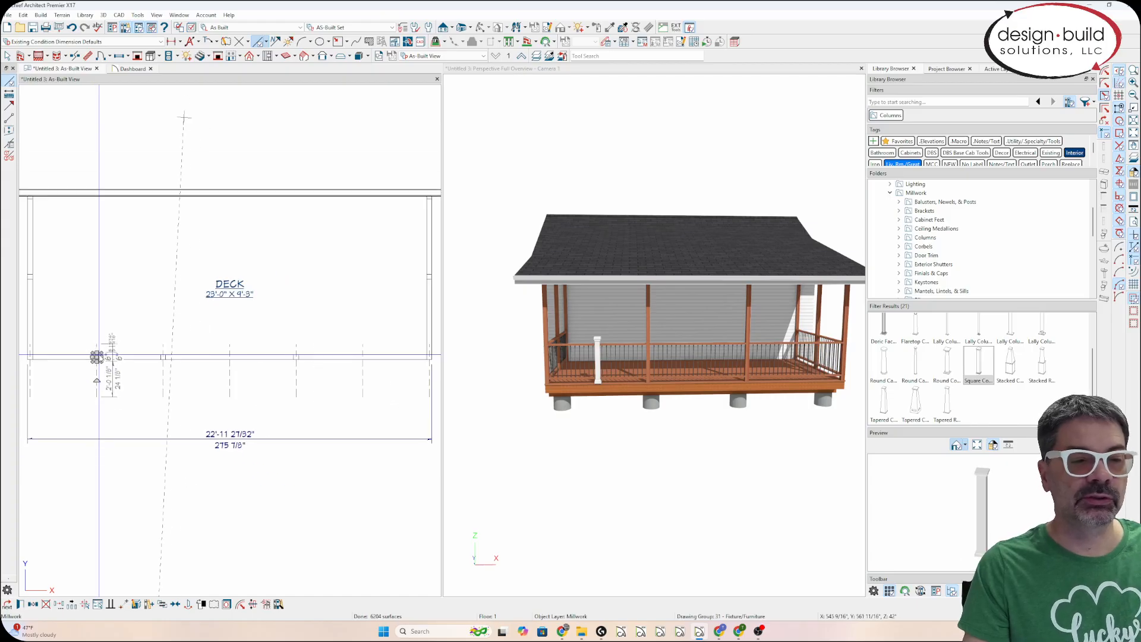
scroll(89, 361, "up", 2)
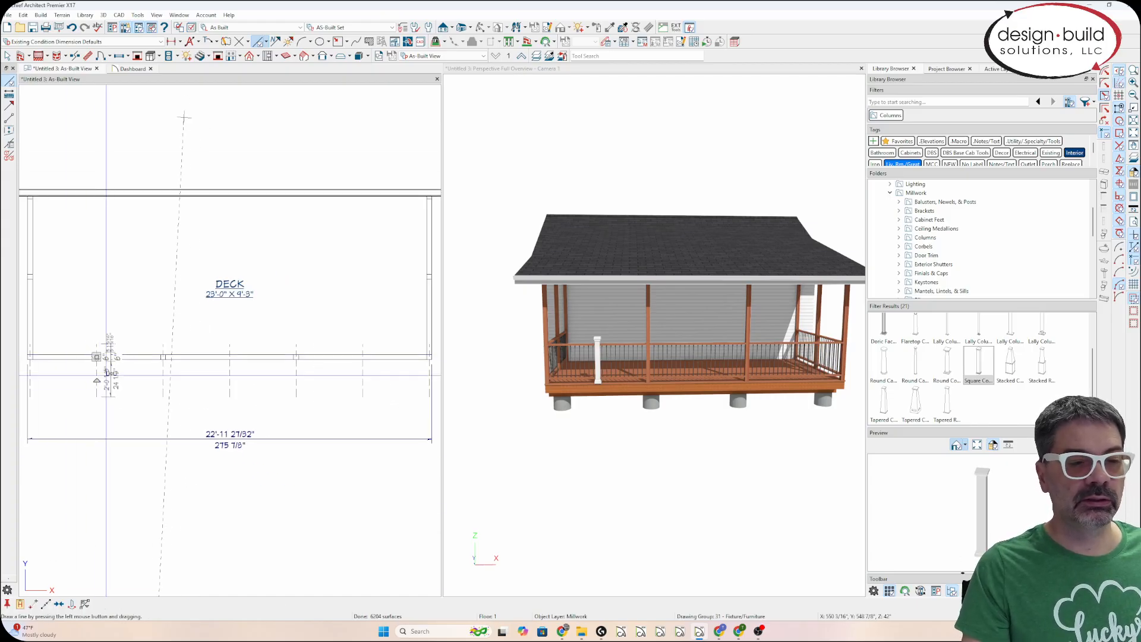
mouse_move(89, 361)
left_mouse_down()
mouse_move(318, 360)
mouse_move(340, 384)
left_mouse_up()
scroll(186, 390, "down", 2)
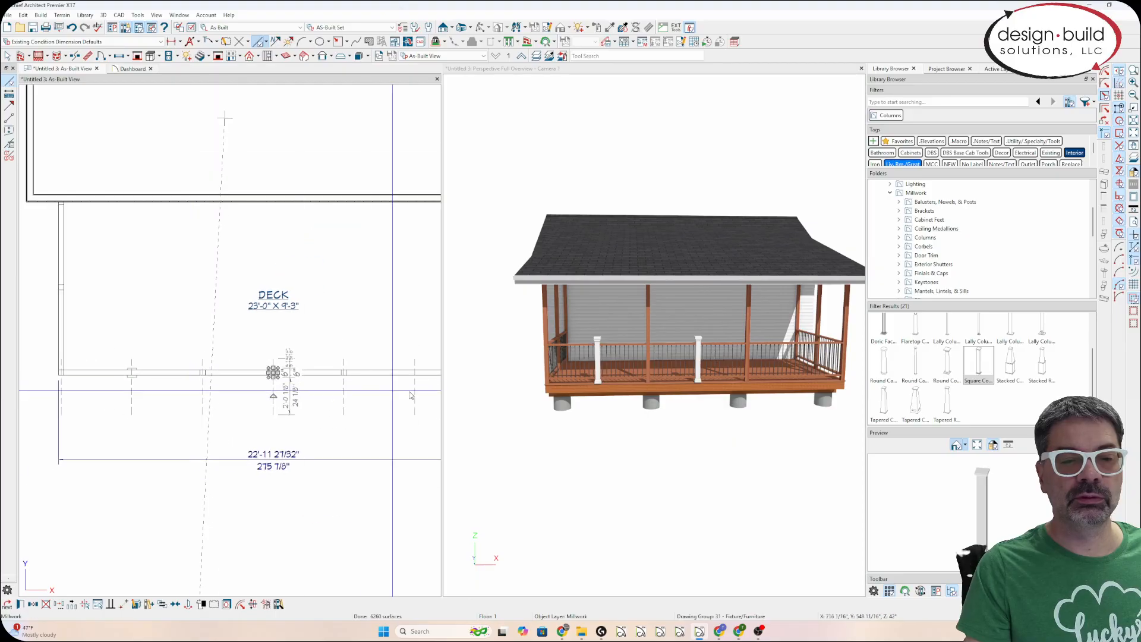
Copy the middle column toward the deck's right side and center the copy on the last layout line before the side railing.
scroll(448, 392, "up", 5)
scroll(415, 388, "down", 1)
scroll(535, 357, "down", 6)
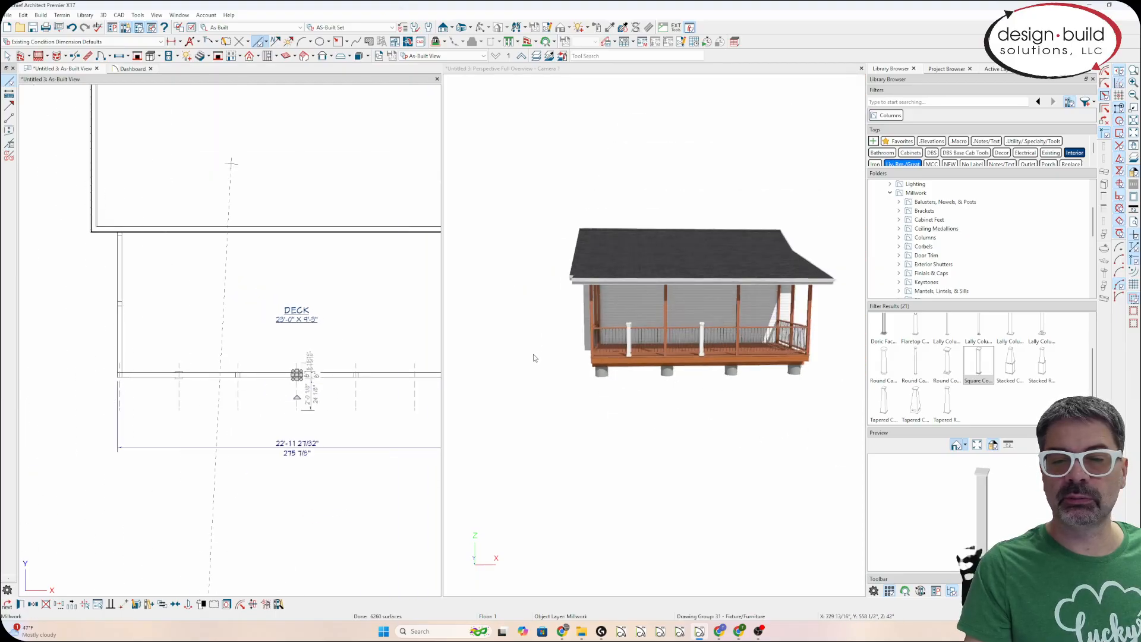
scroll(534, 358, "up", 3)
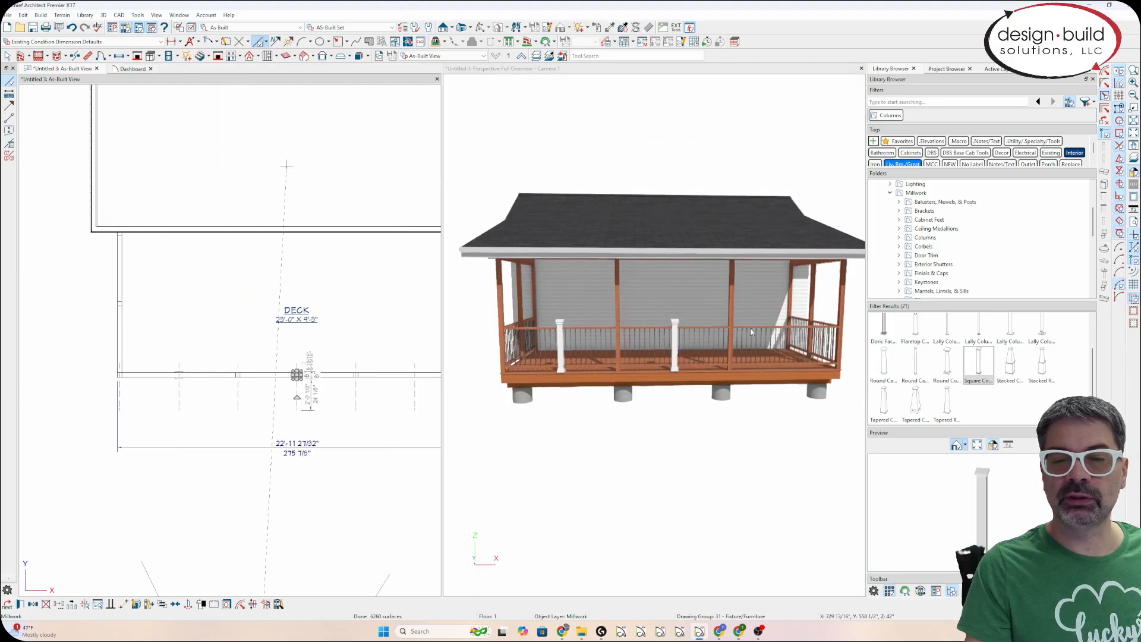
left_click(33, 605)
scroll(309, 382, "up", 2)
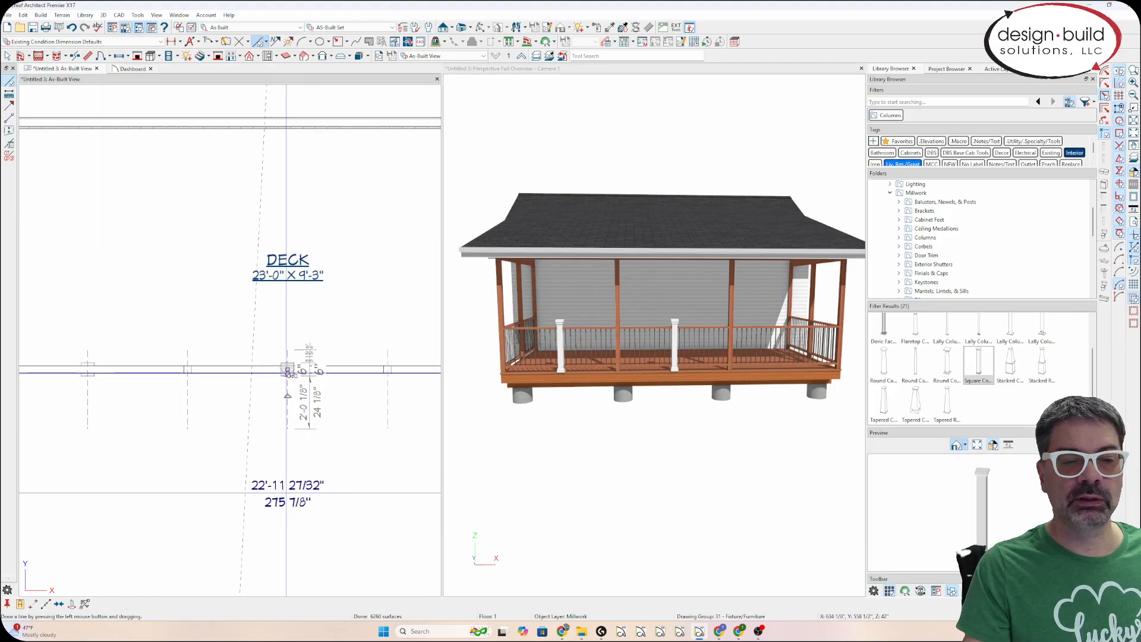
left_click_drag(288, 372, 416, 370)
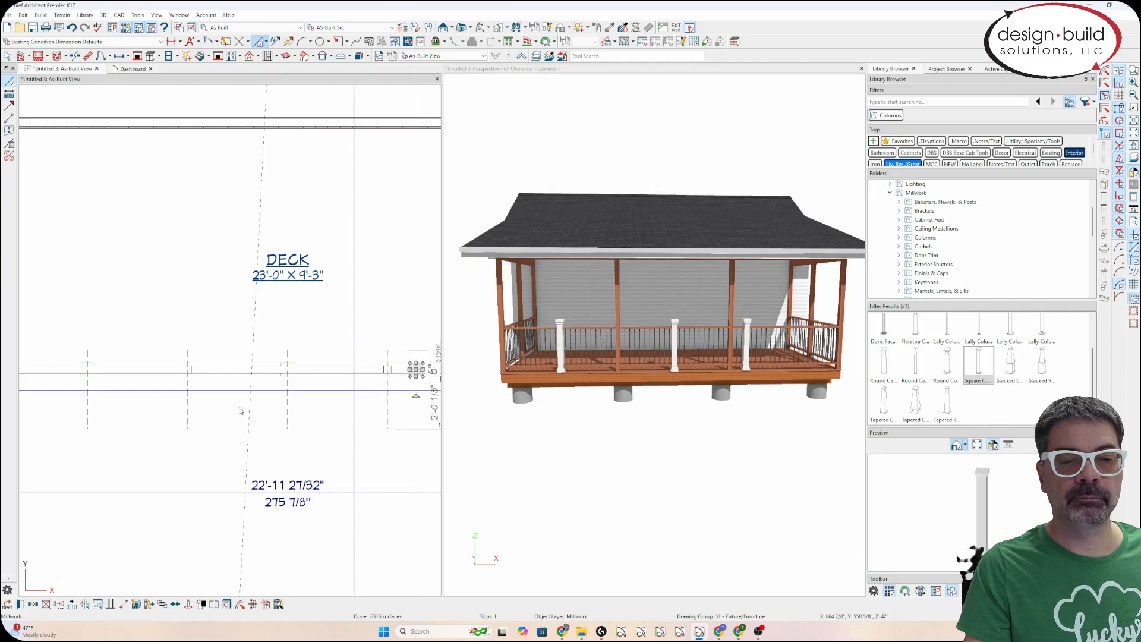
scroll(182, 409, "down", 2)
scroll(377, 402, "up", 4)
key("c")
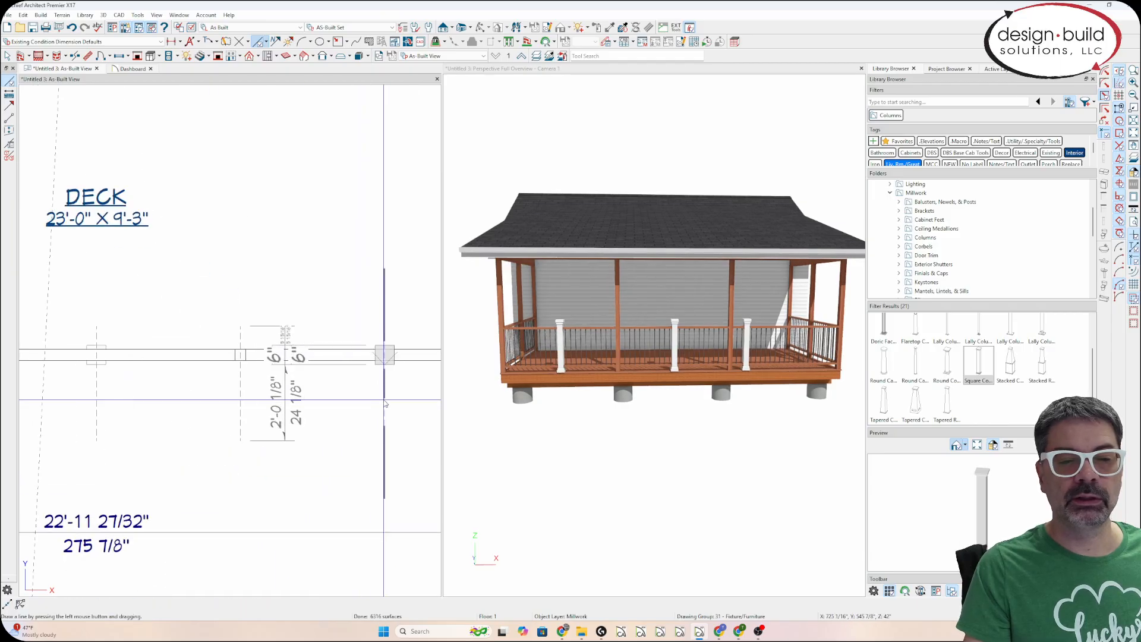
scroll(380, 401, "down", 2)
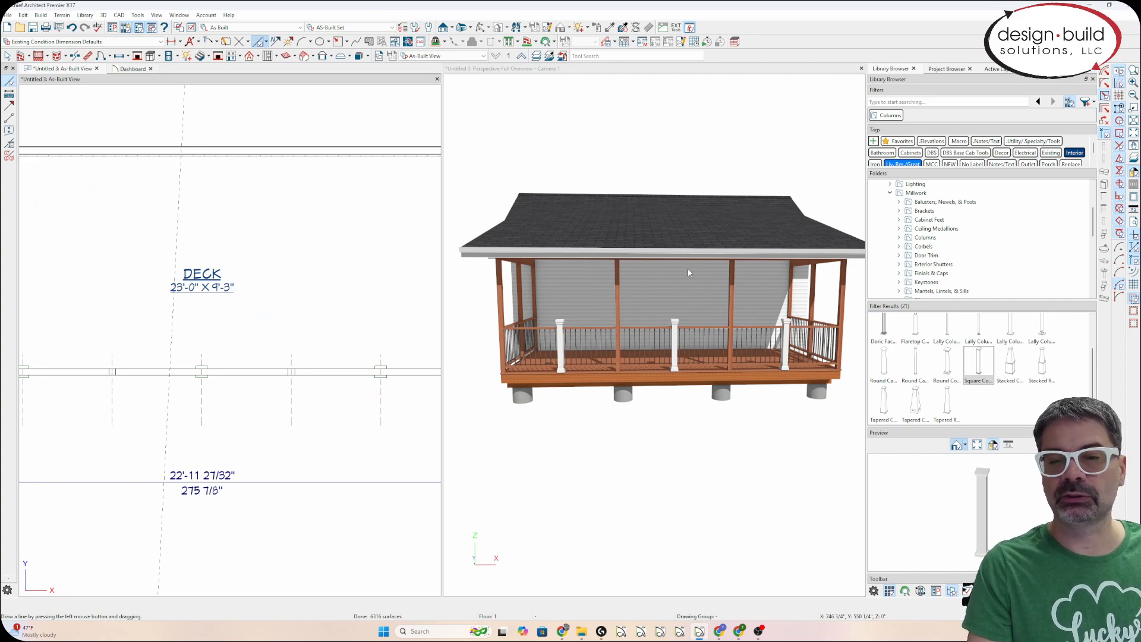
Compare the drawing groups of the rightmost column and the front railing, checking the railing's Layer settings.
scroll(318, 433, "down", 2)
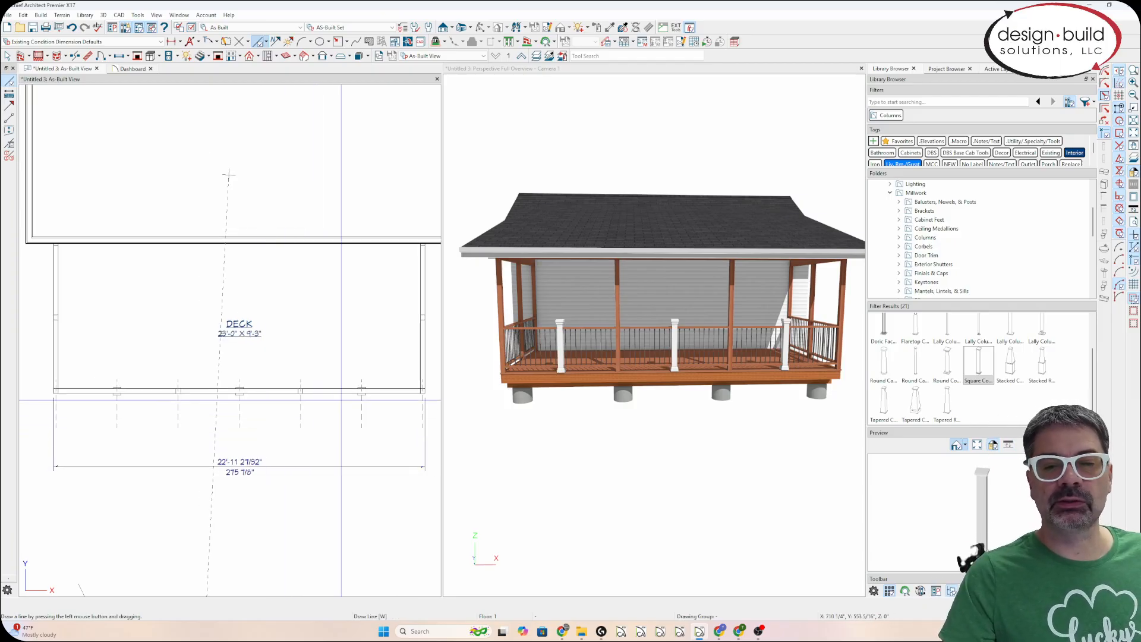
key("space")
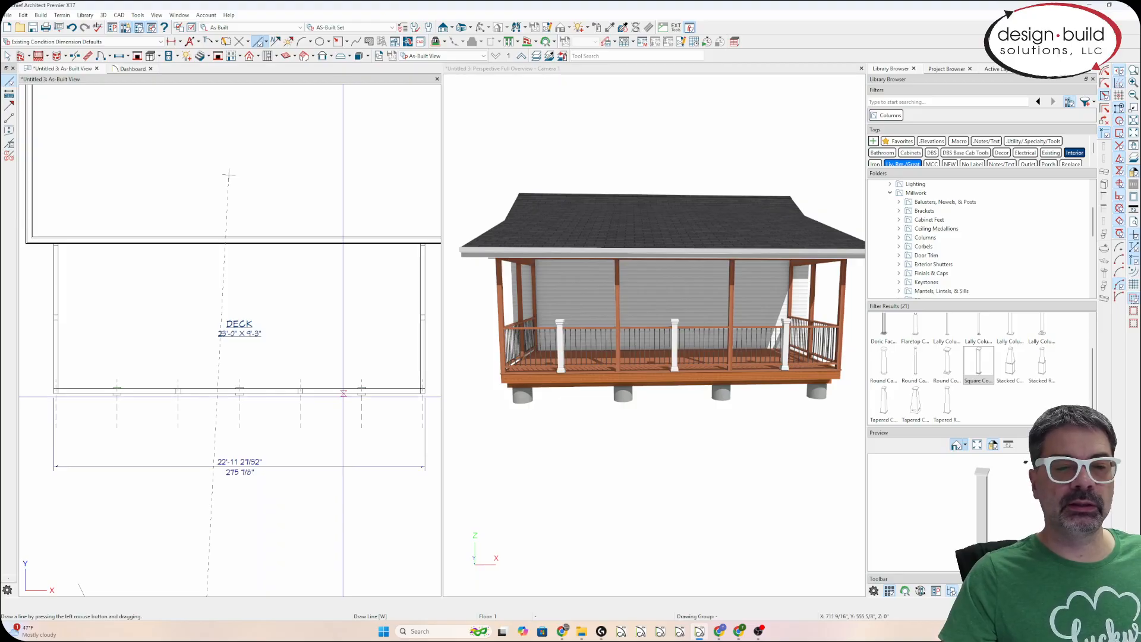
scroll(366, 402, "up", 4)
left_click(391, 391)
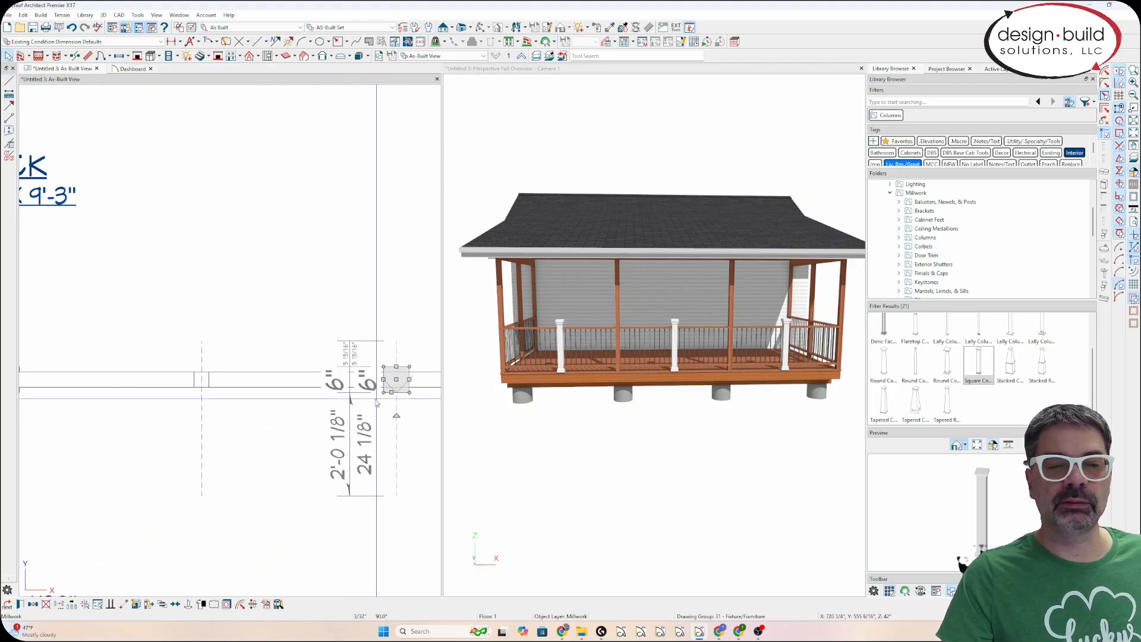
left_click(394, 412)
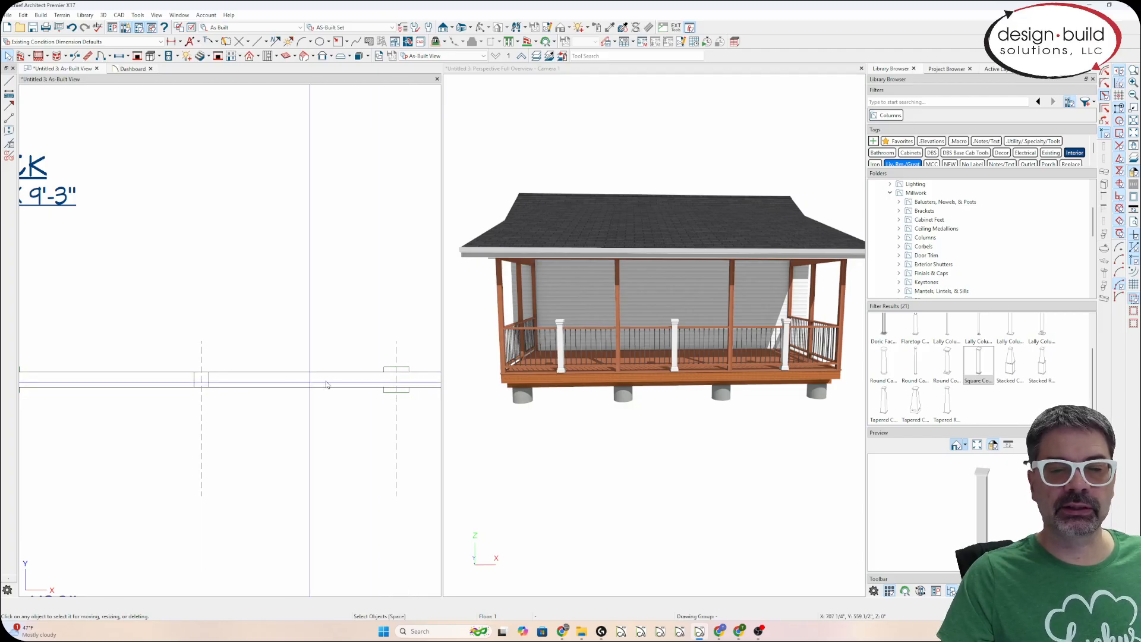
left_click(386, 395)
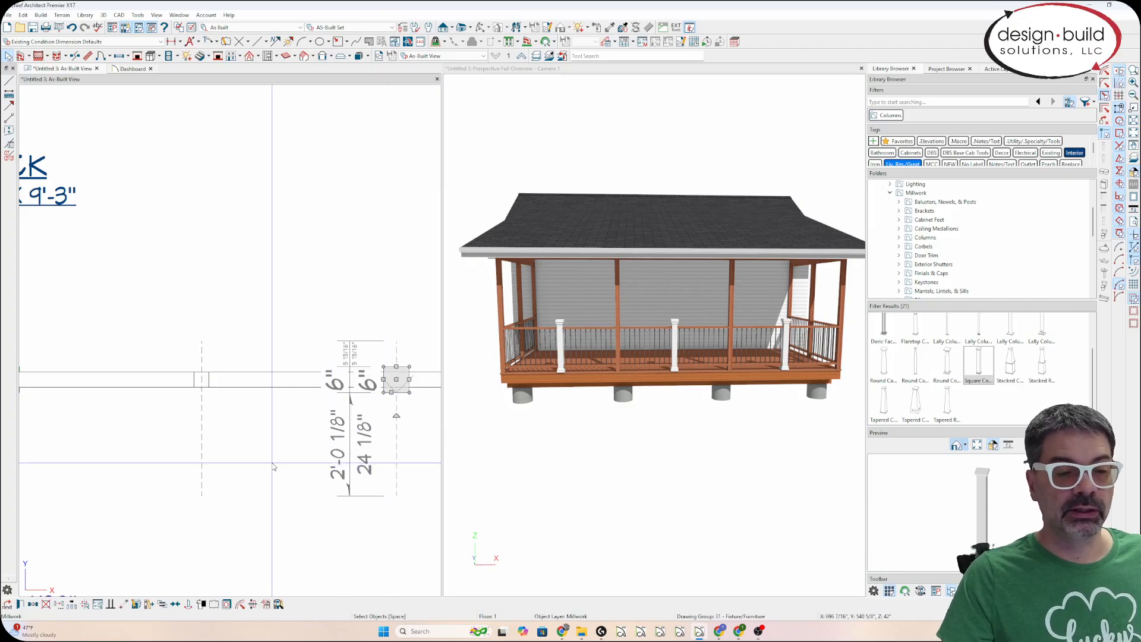
left_click(276, 384)
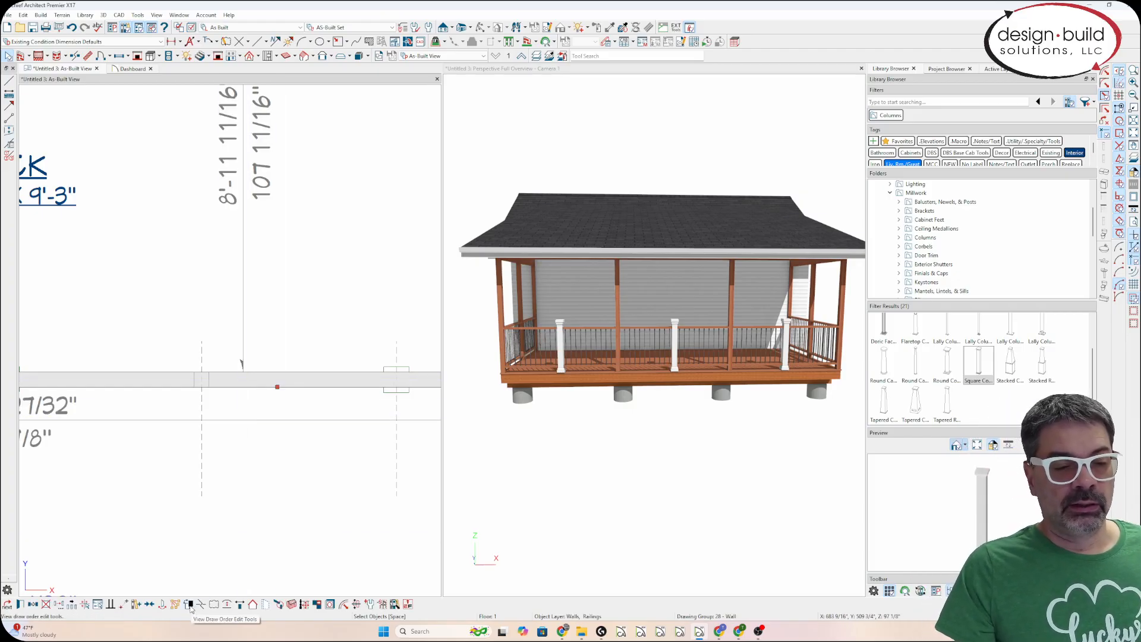
left_click(323, 387)
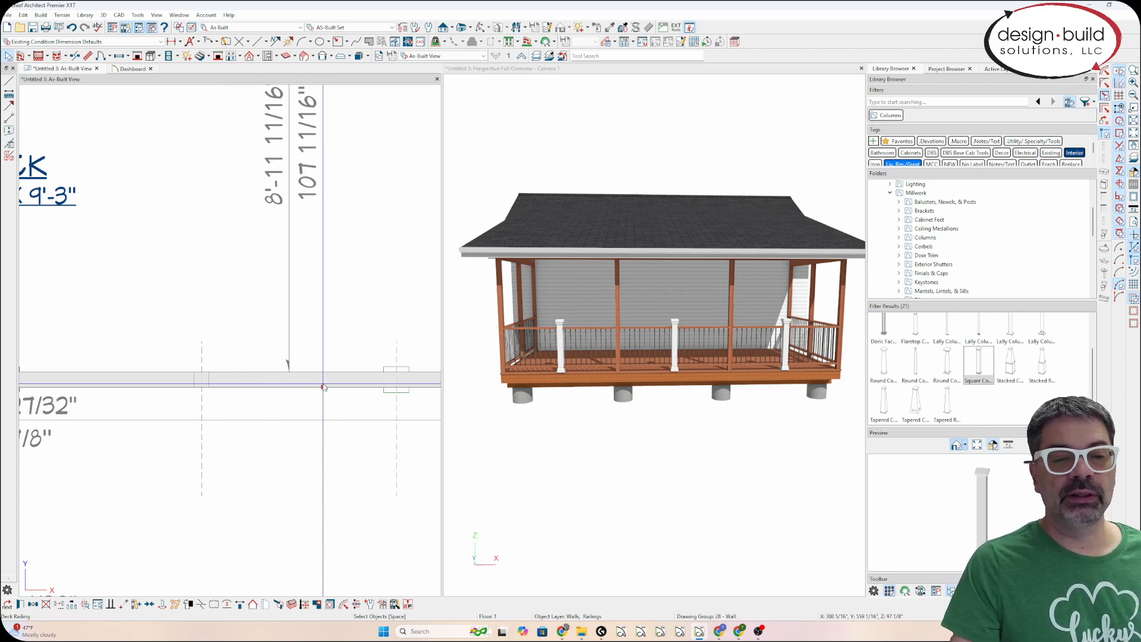
double_click(323, 387)
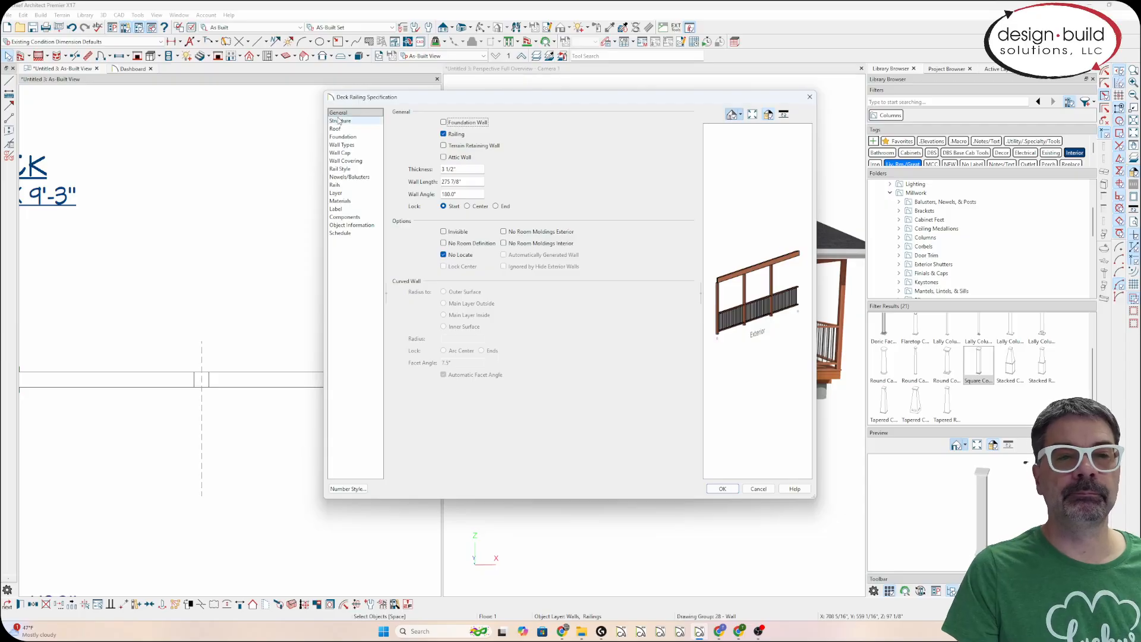
left_click(355, 193)
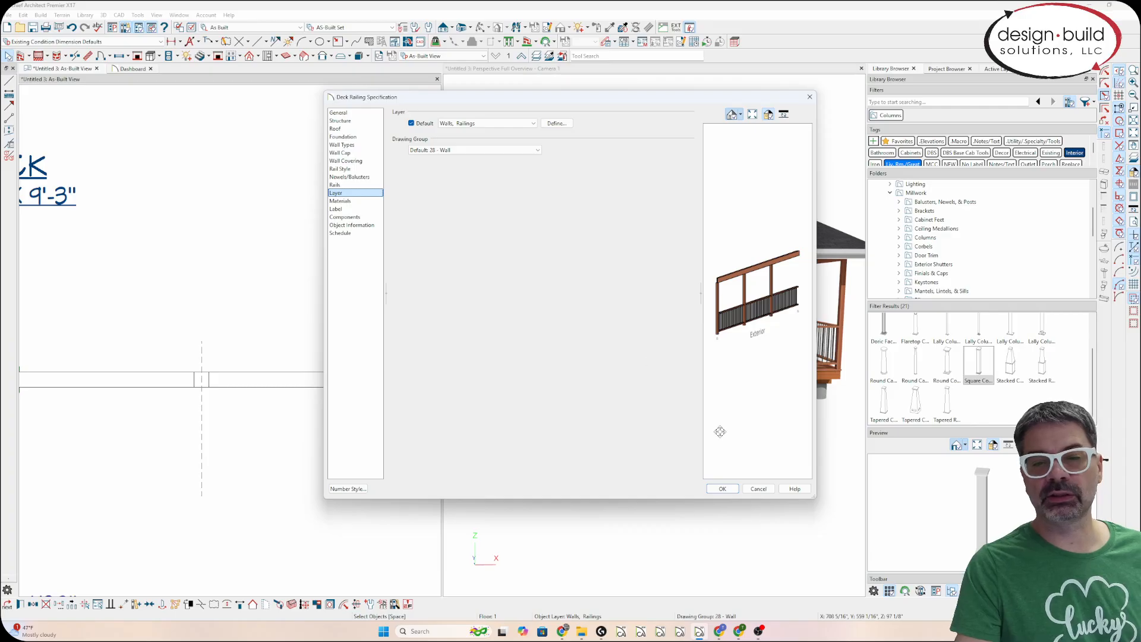
left_click(723, 489)
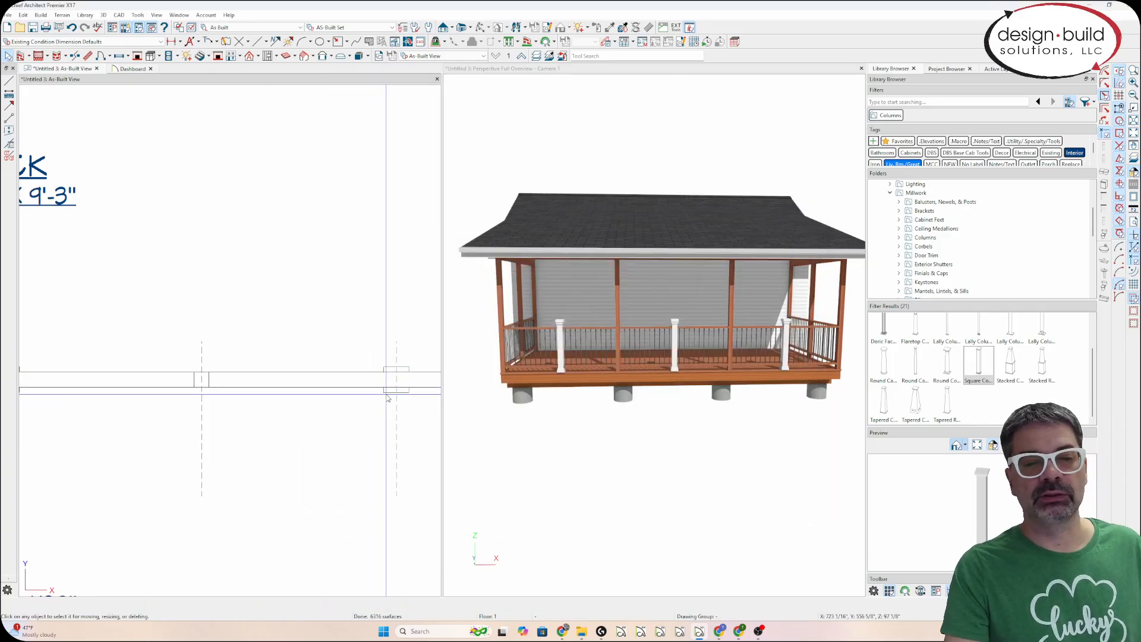
Select the three square columns along the front railing and set their drawing group to 27 - Opening.
left_click(389, 388)
scroll(357, 392, "down", 4)
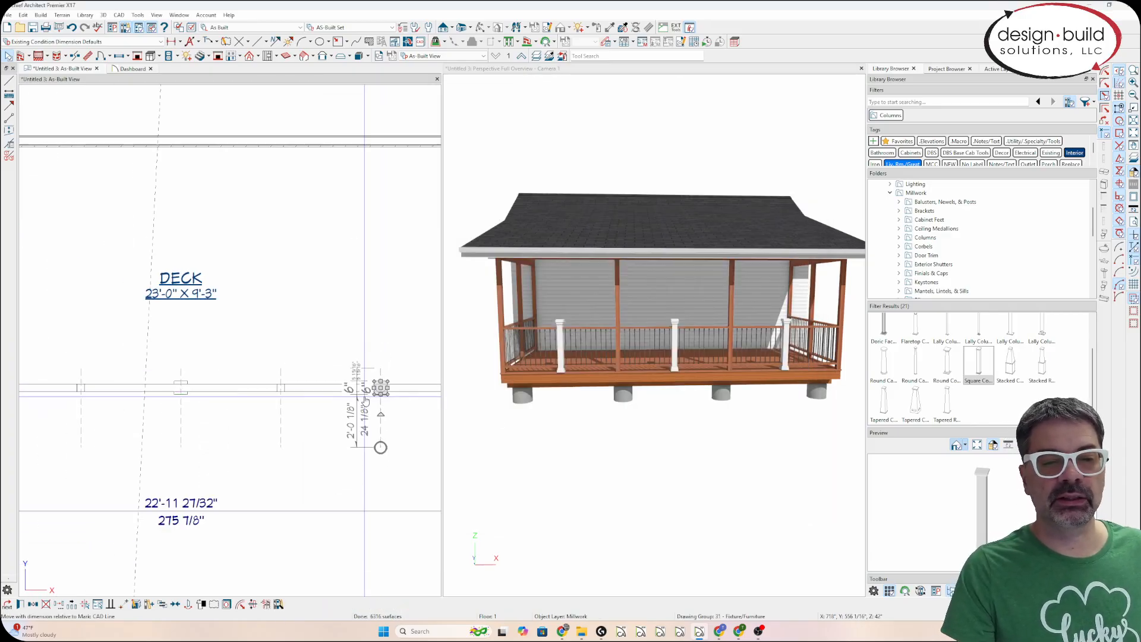
left_click(216, 395, "shift")
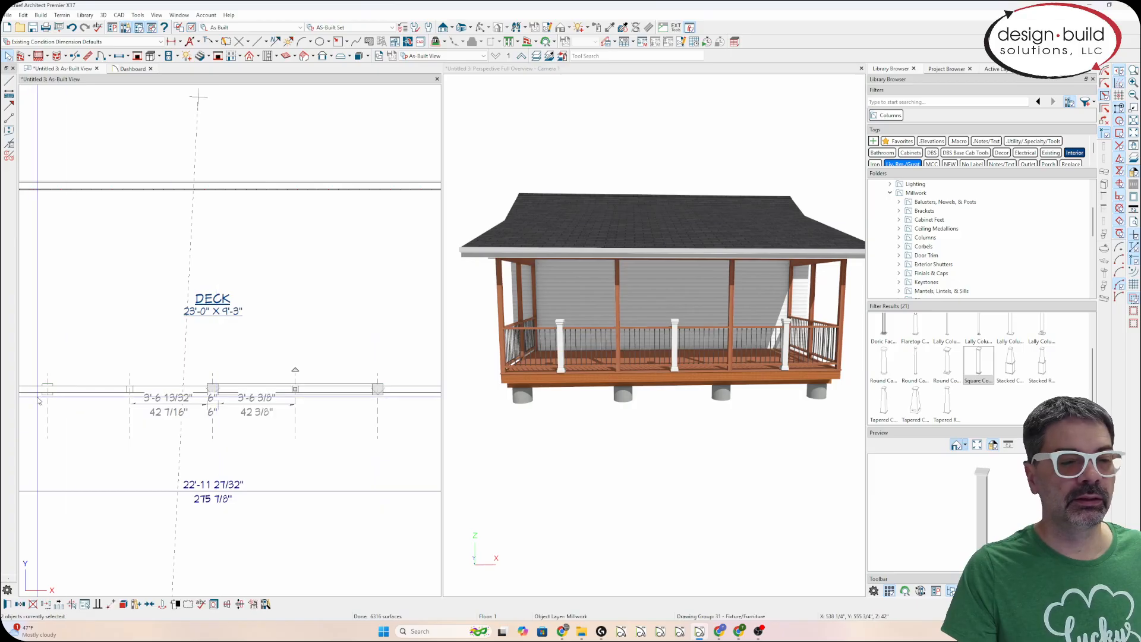
left_click(43, 400, "shift")
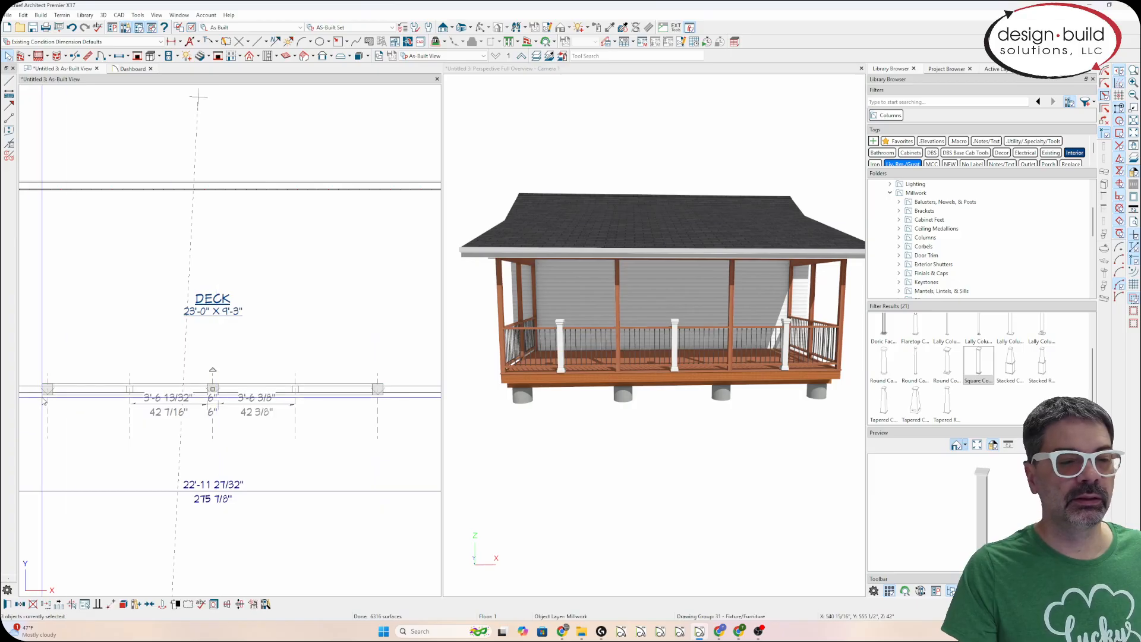
double_click(205, 406)
left_click(304, 182)
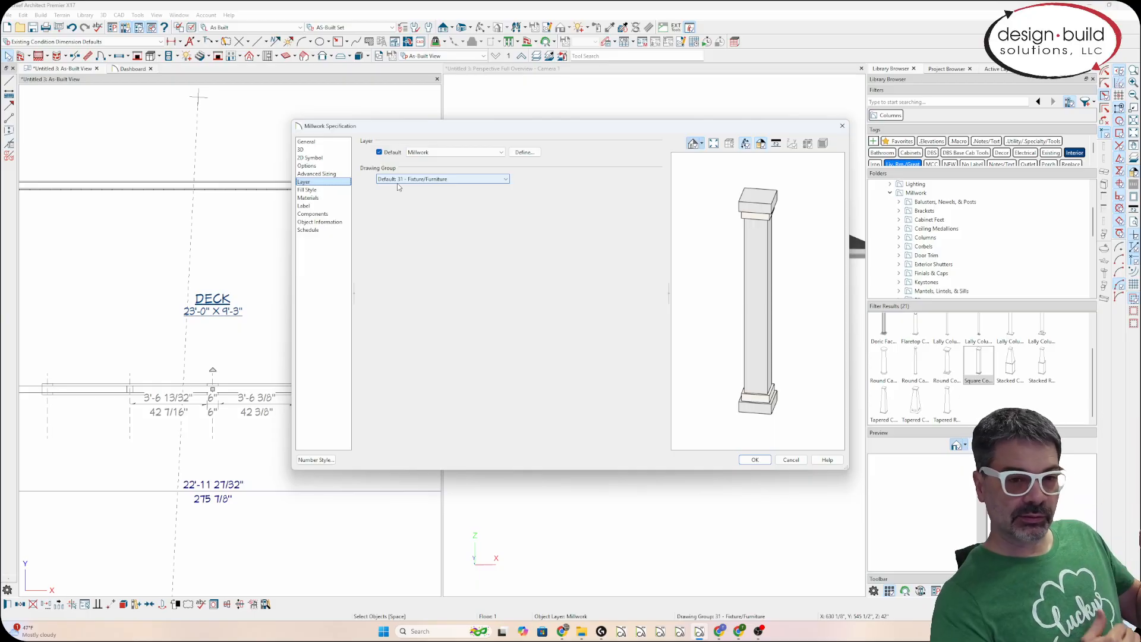
left_click(400, 181)
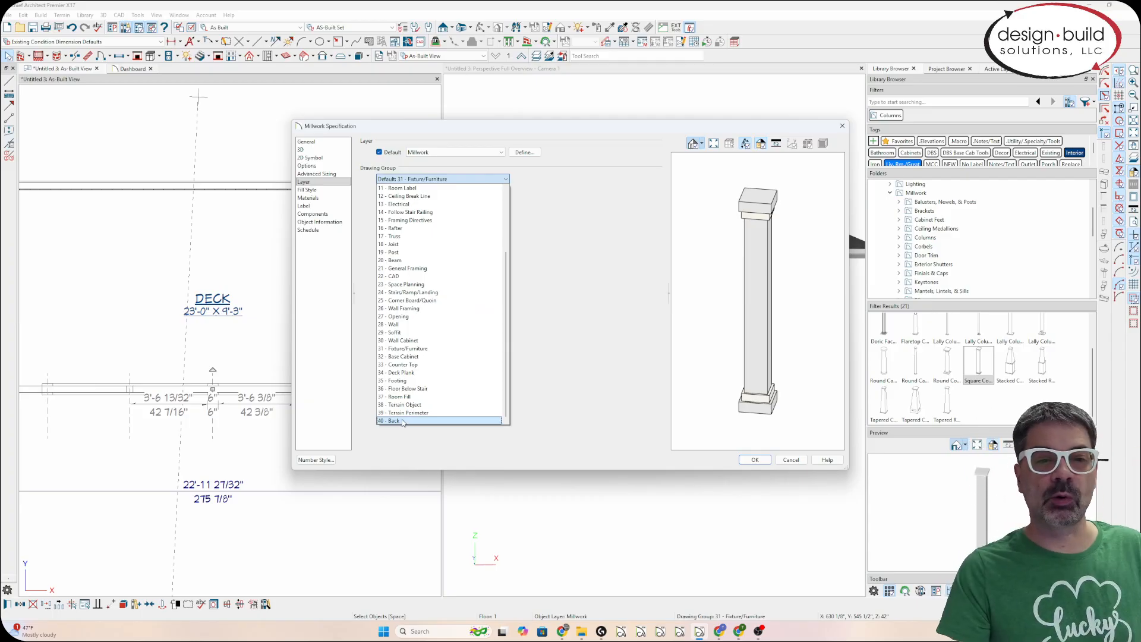
left_click(403, 317)
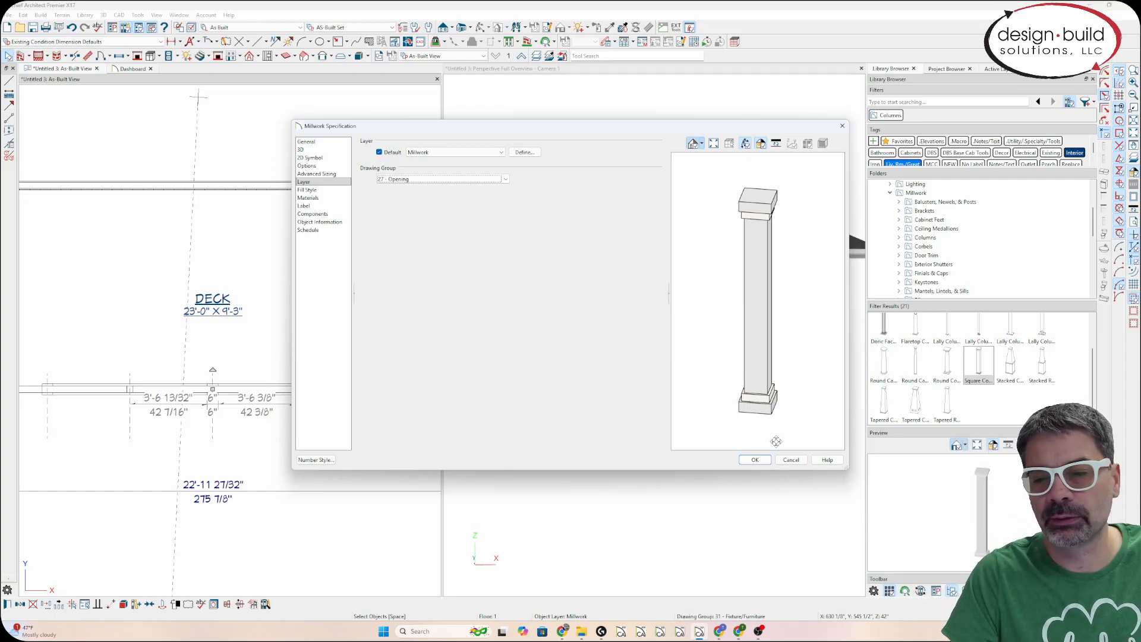
left_click(755, 461)
left_click(301, 447)
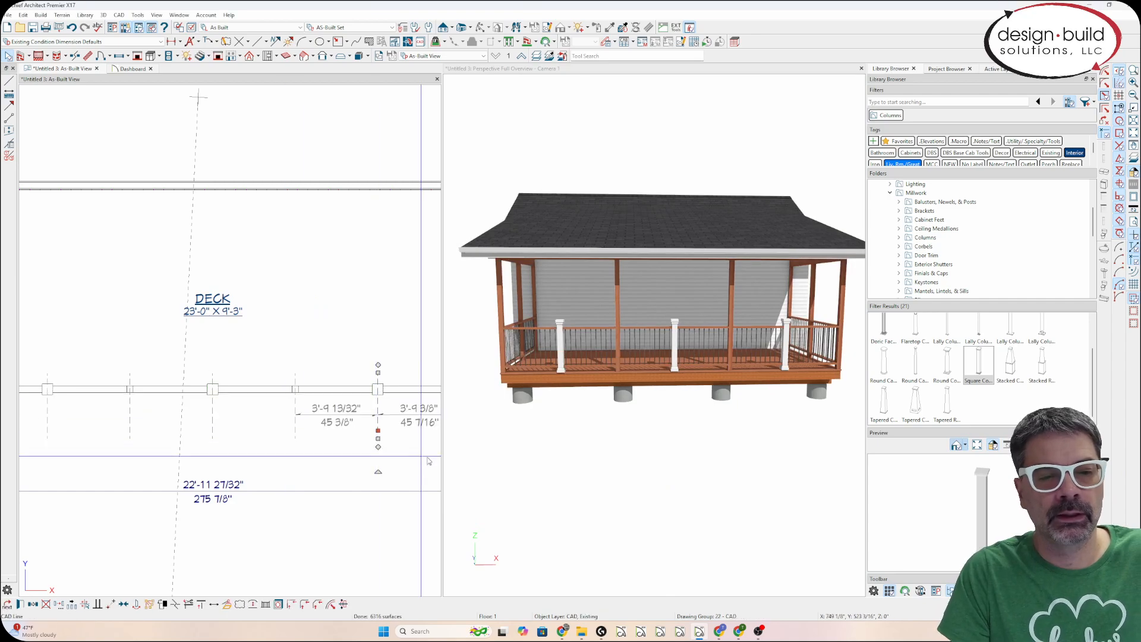
scroll(304, 447, "up", 5)
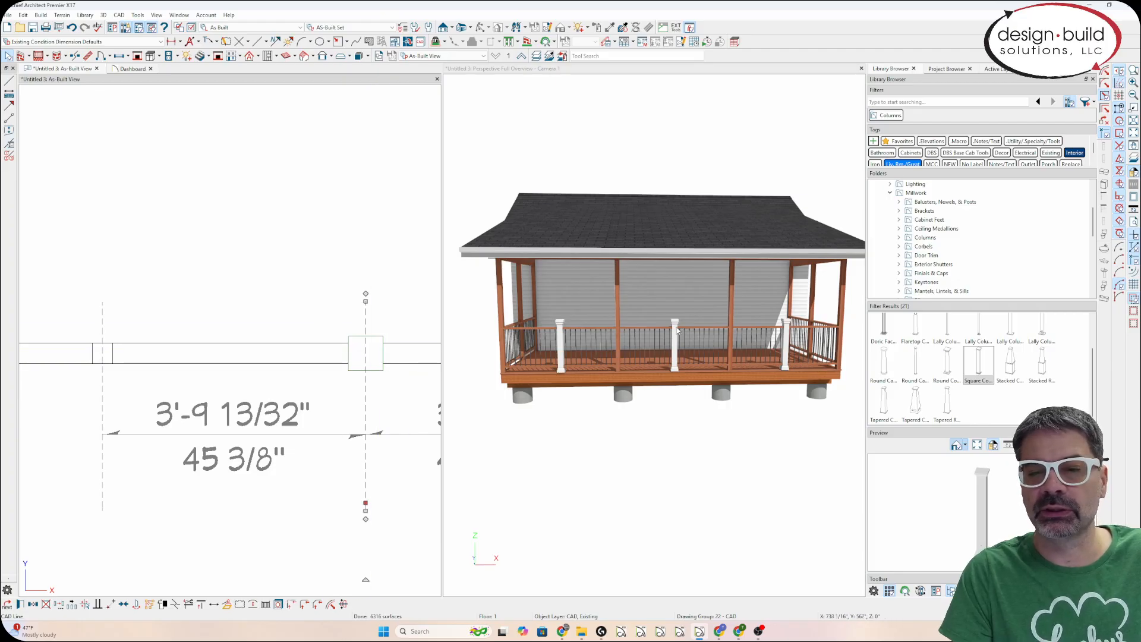
Review the newel and post options in the Rail Style settings of the deck's right side railing.
scroll(321, 337, "down", 5)
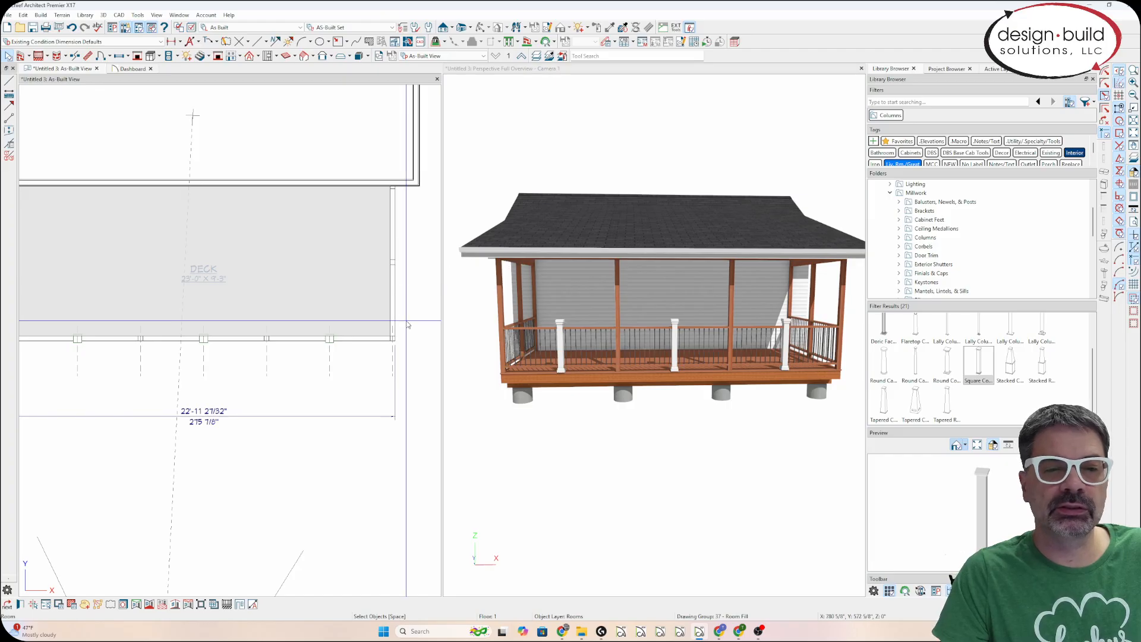
left_click(396, 285)
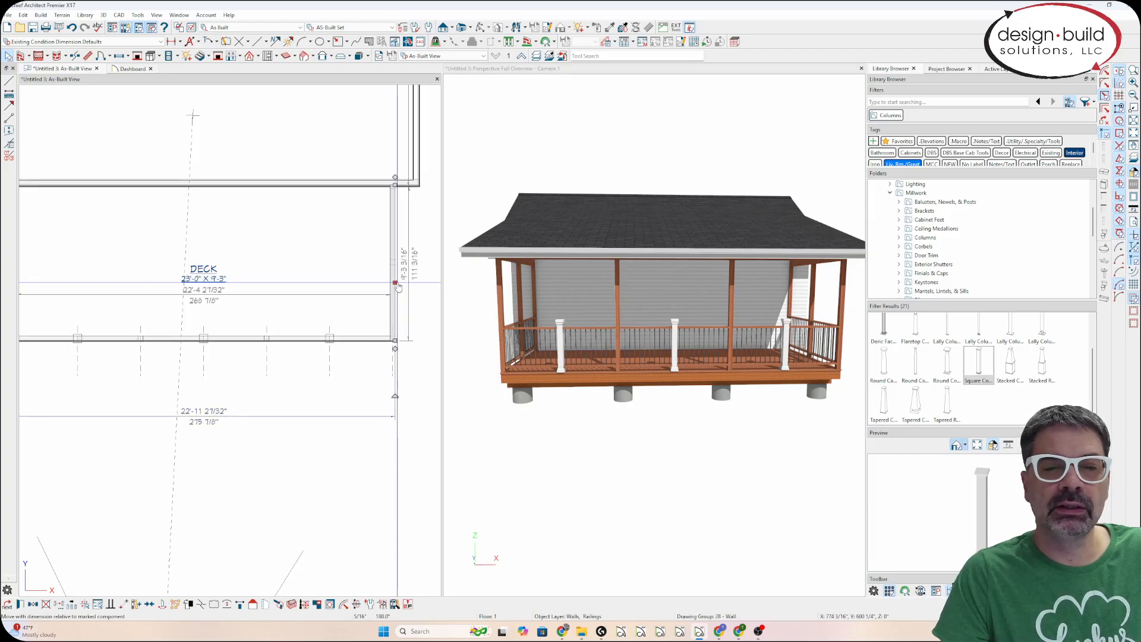
double_click(406, 326)
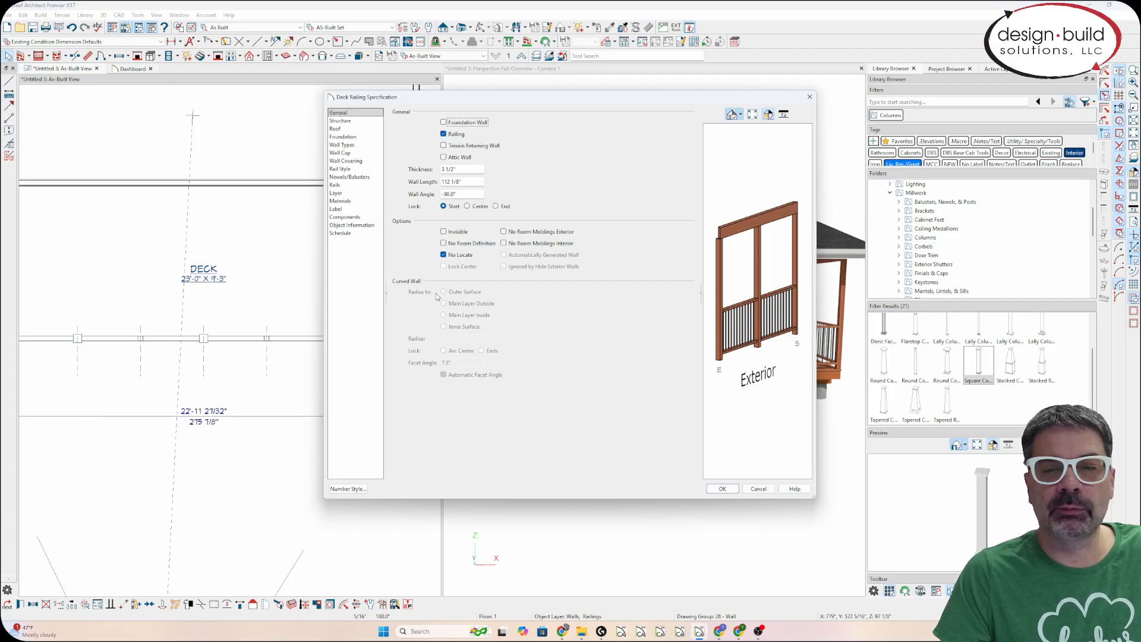
left_click(345, 171)
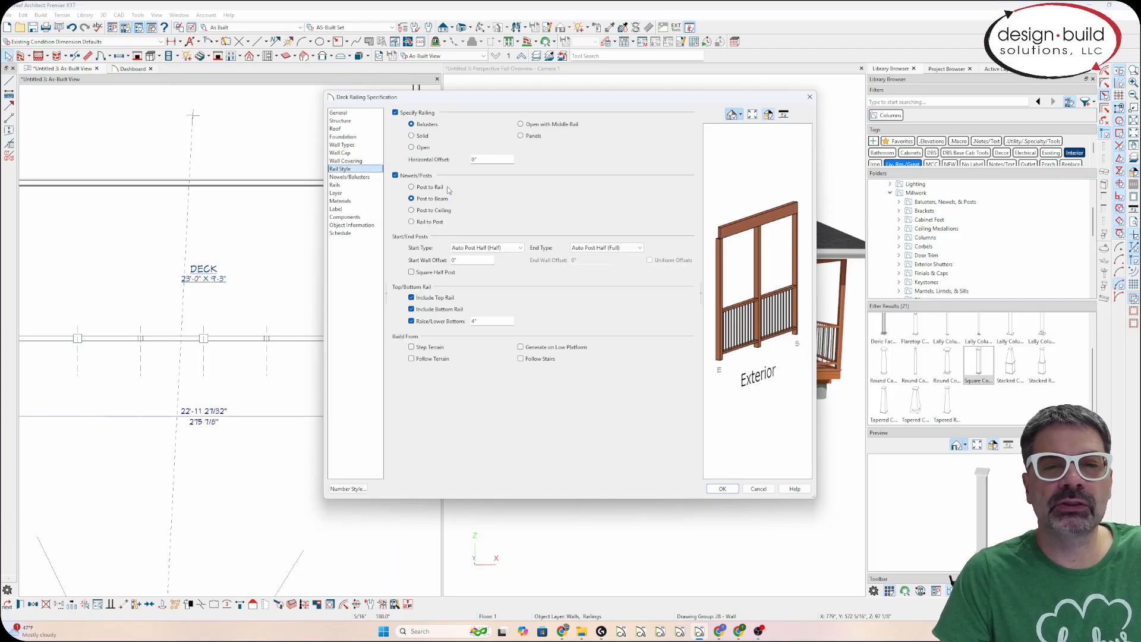
key("Return")
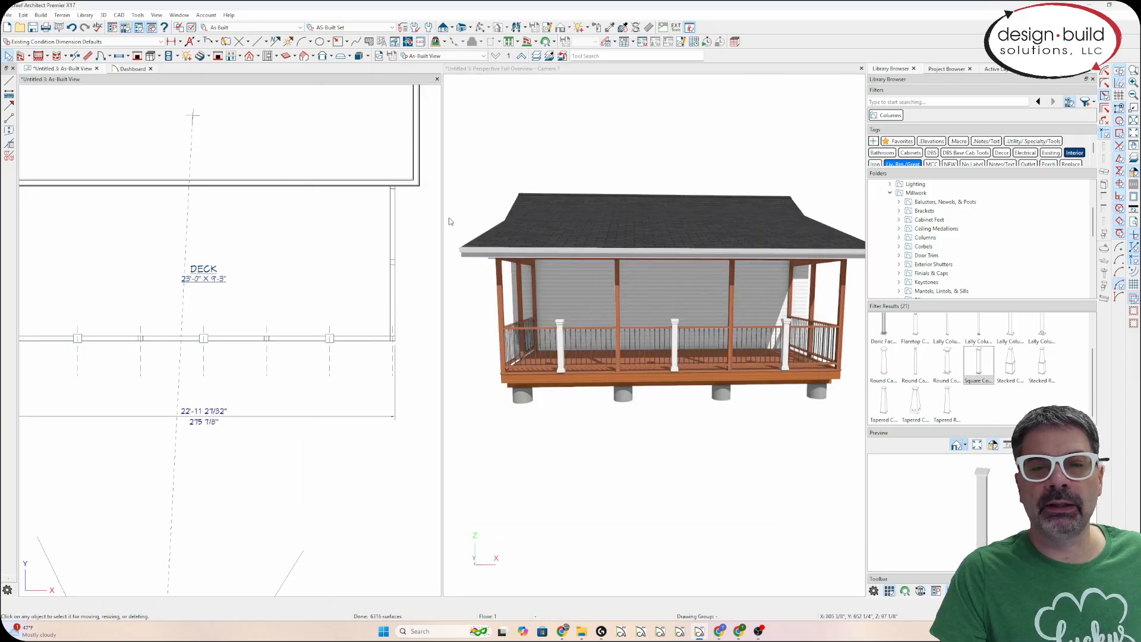
Show floor 2 in the plan and examine the wall above the right side railing and the porch beam in 3D.
left_click(504, 173)
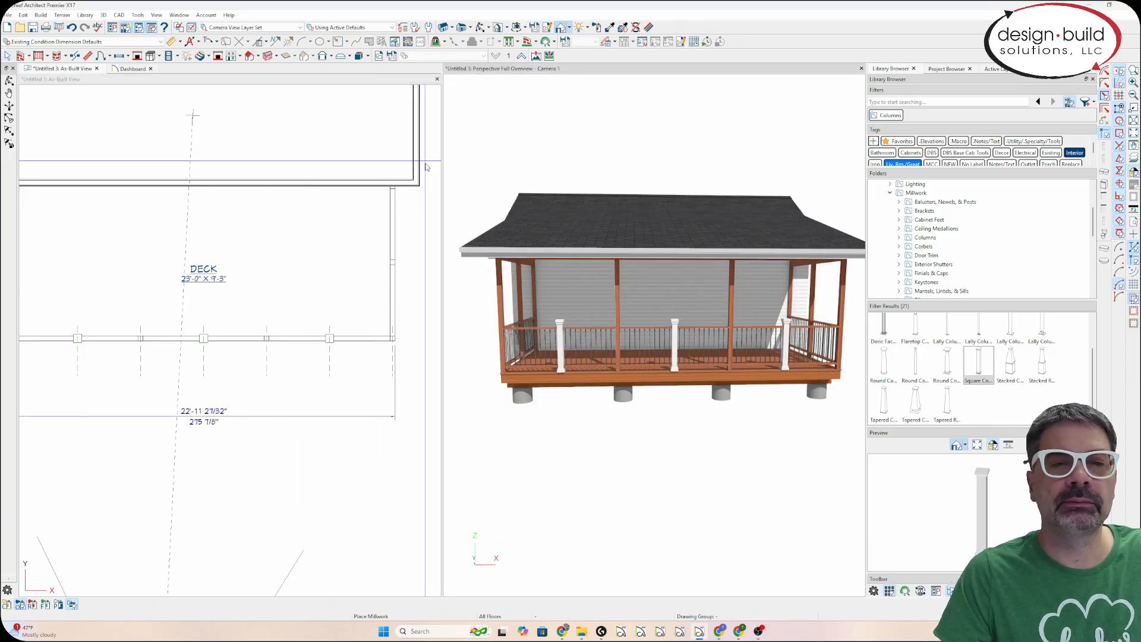
left_click(433, 215)
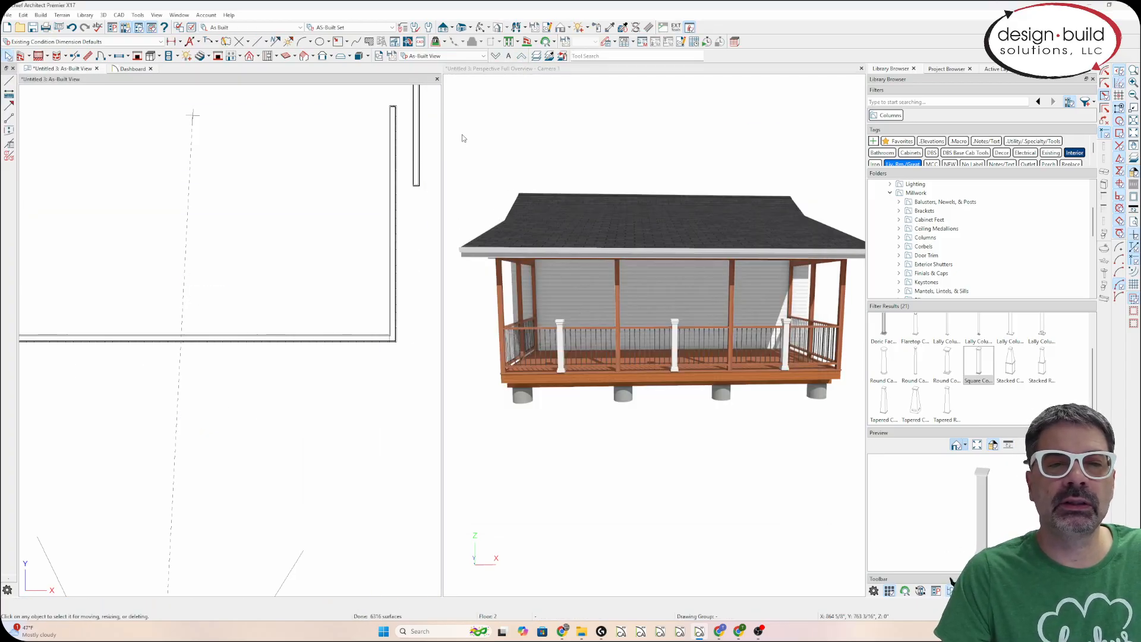
left_click(393, 307)
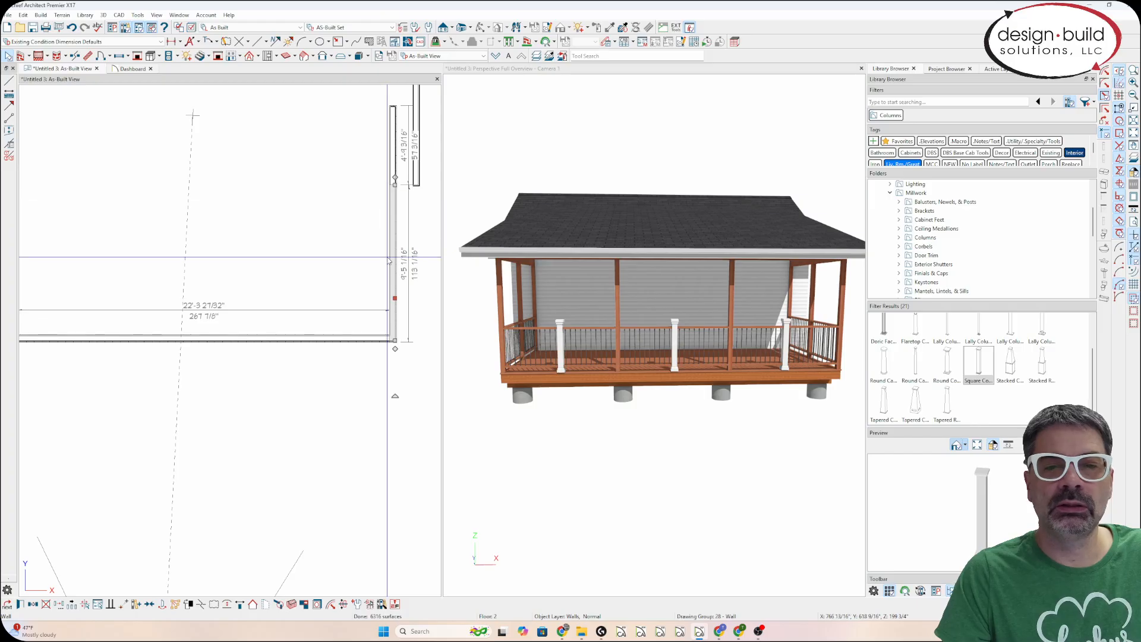
left_click(599, 143)
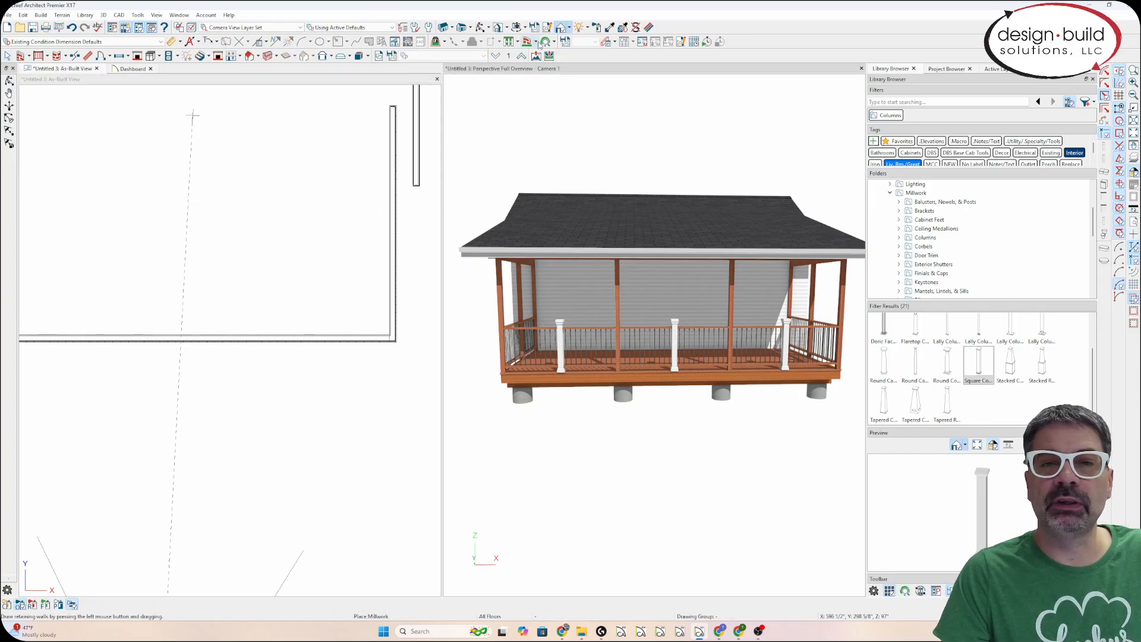
left_click(481, 27)
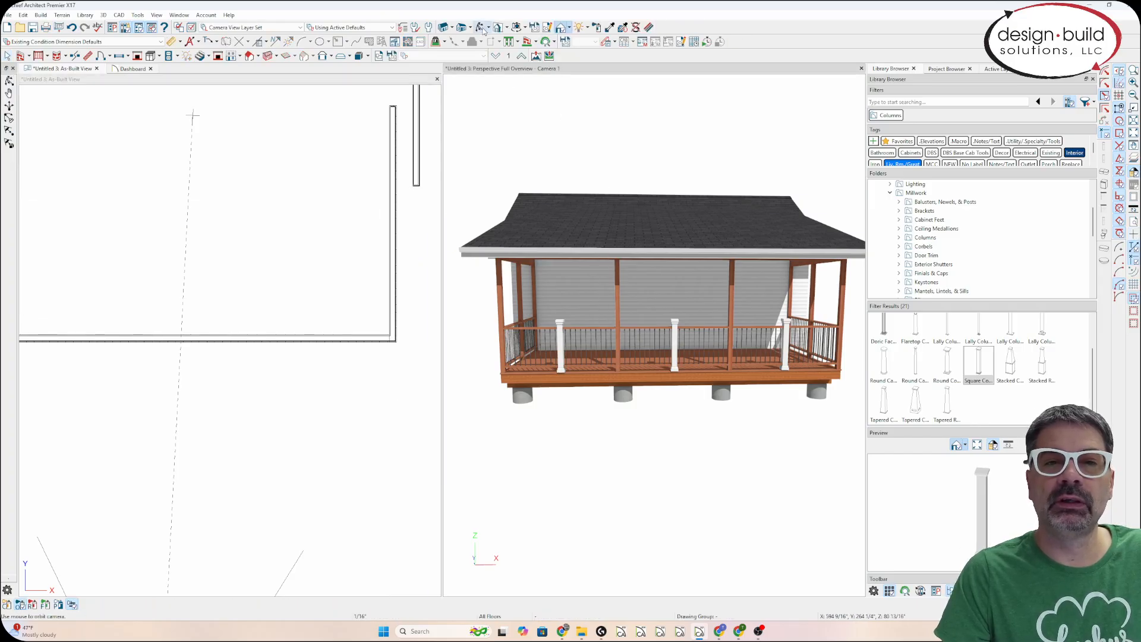
left_click_drag(585, 177, 752, 254)
scroll(743, 255, "up", 5)
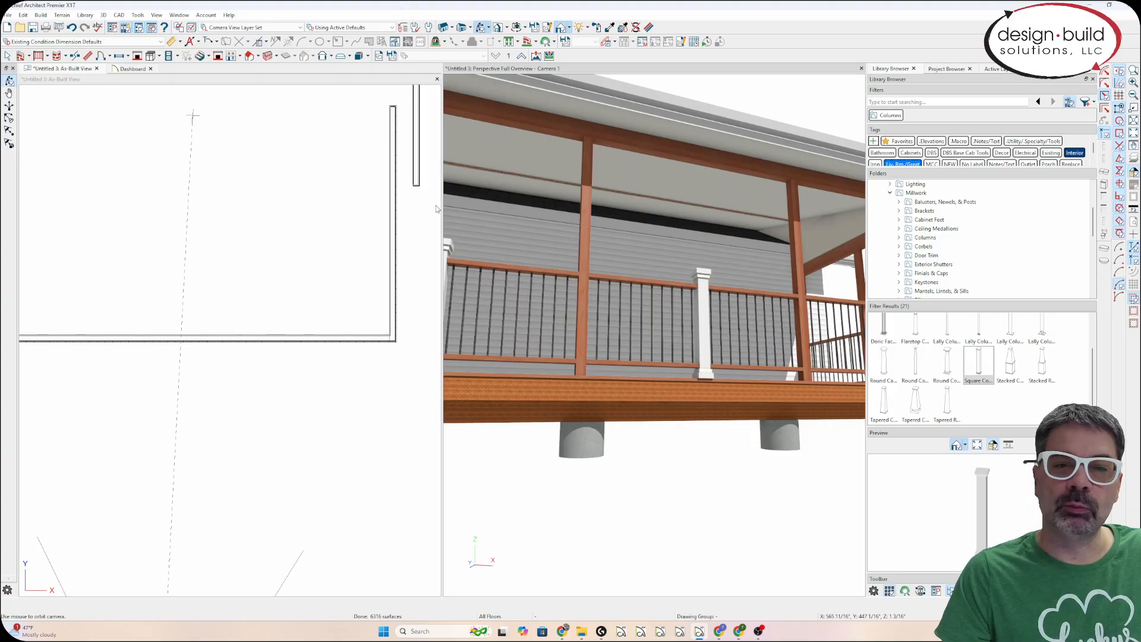
Check the Roof settings of the short floor 2 wall segment behind the deck's right side wall.
left_click(364, 226)
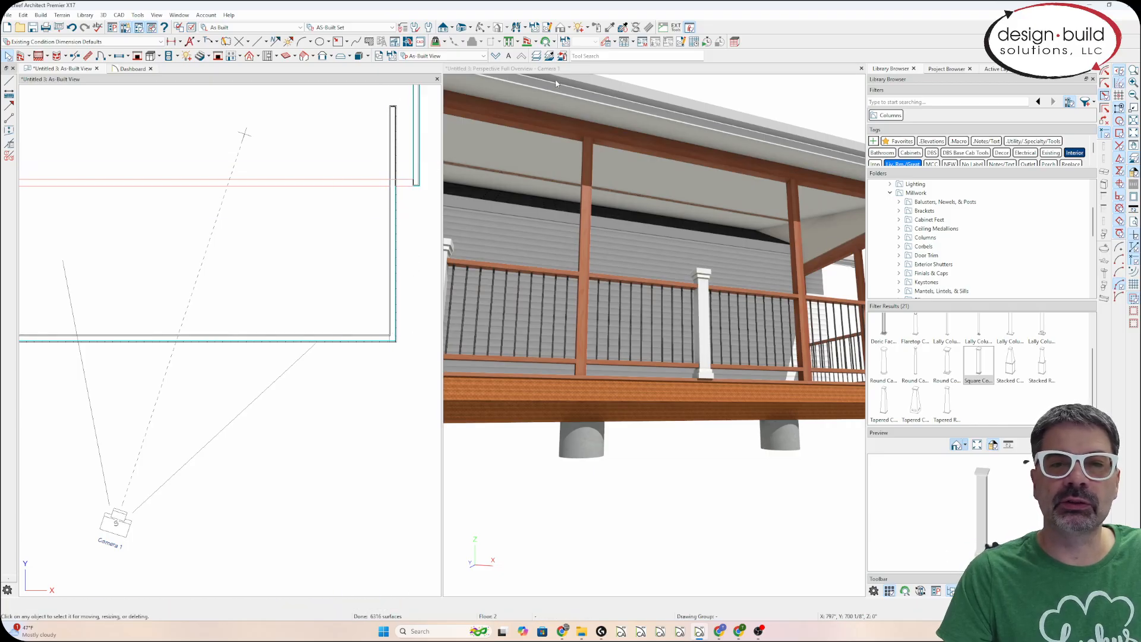
left_click(393, 163)
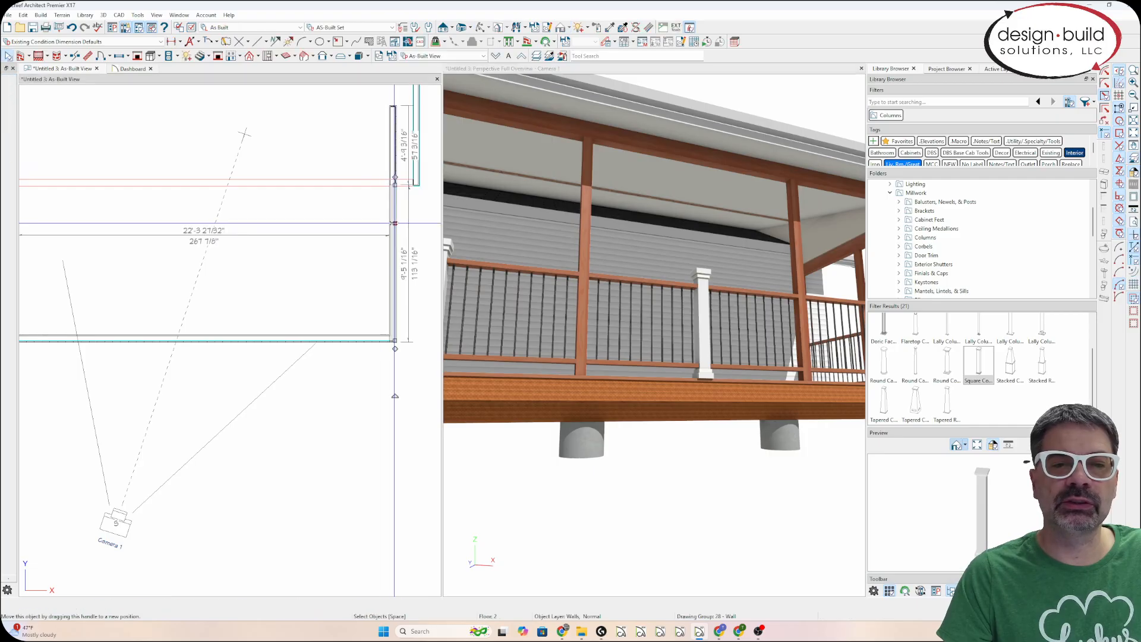
left_click(604, 81)
left_click(395, 154)
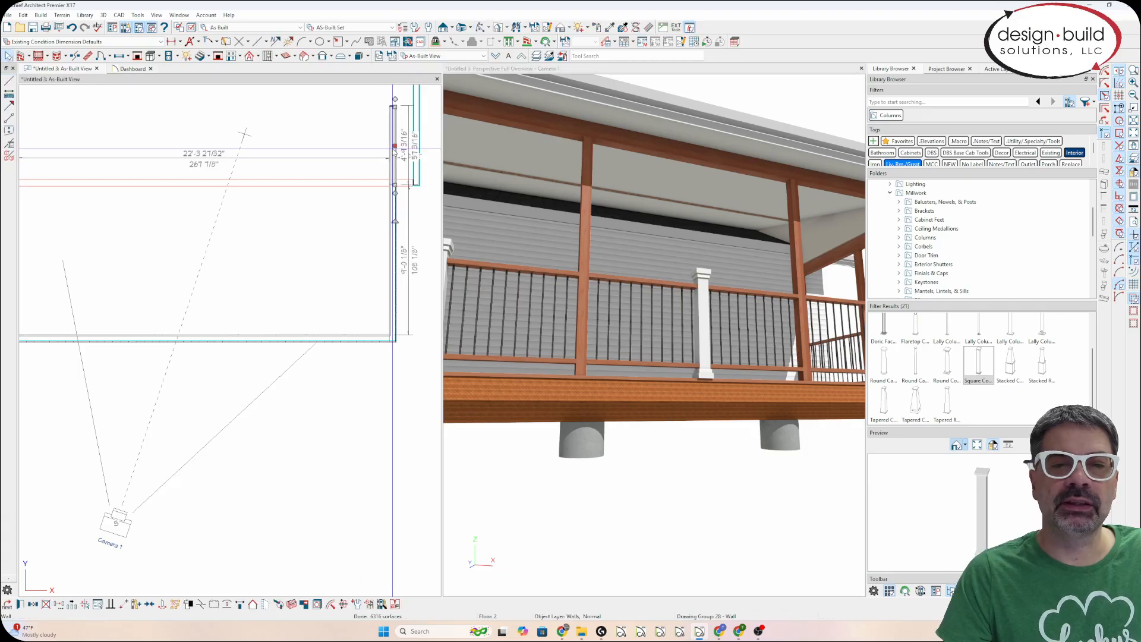
double_click(395, 149)
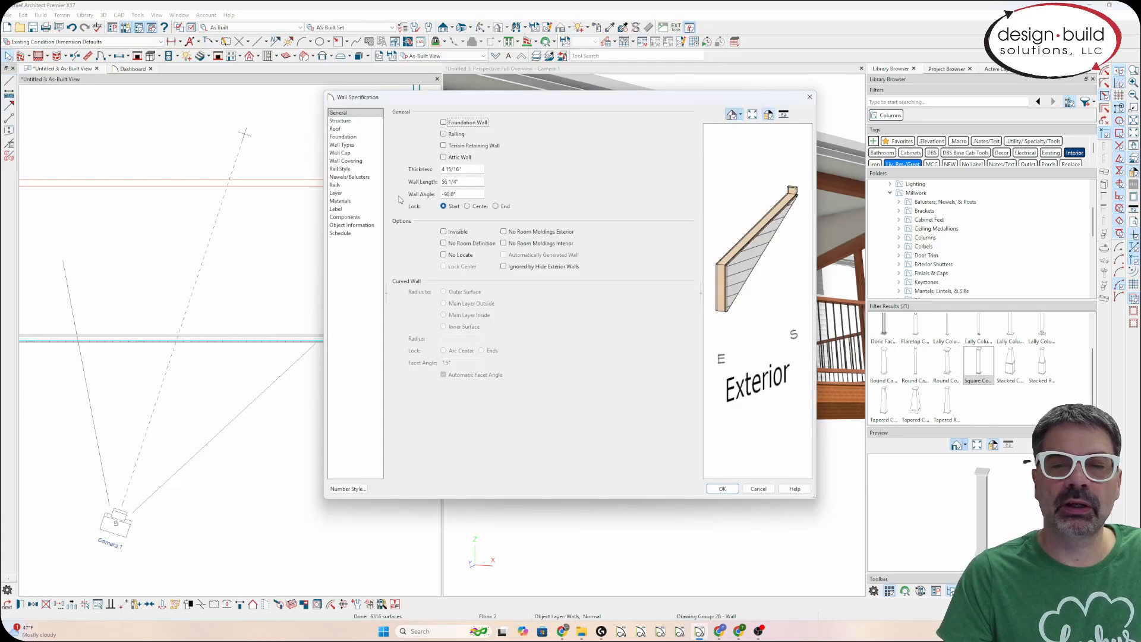
left_click(335, 129)
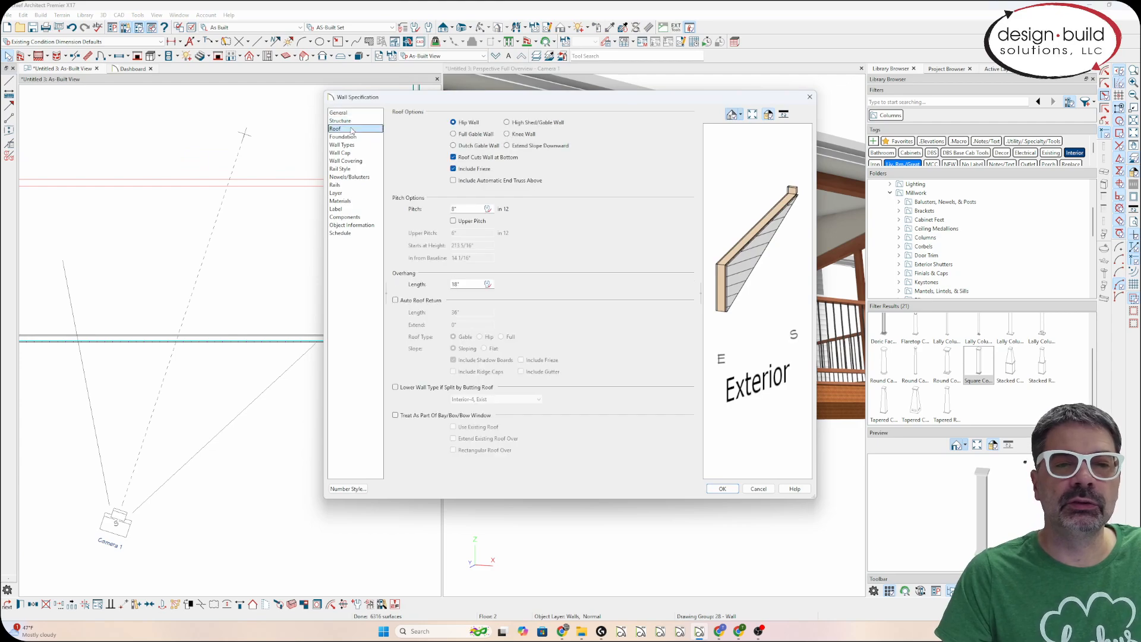
left_click(758, 489)
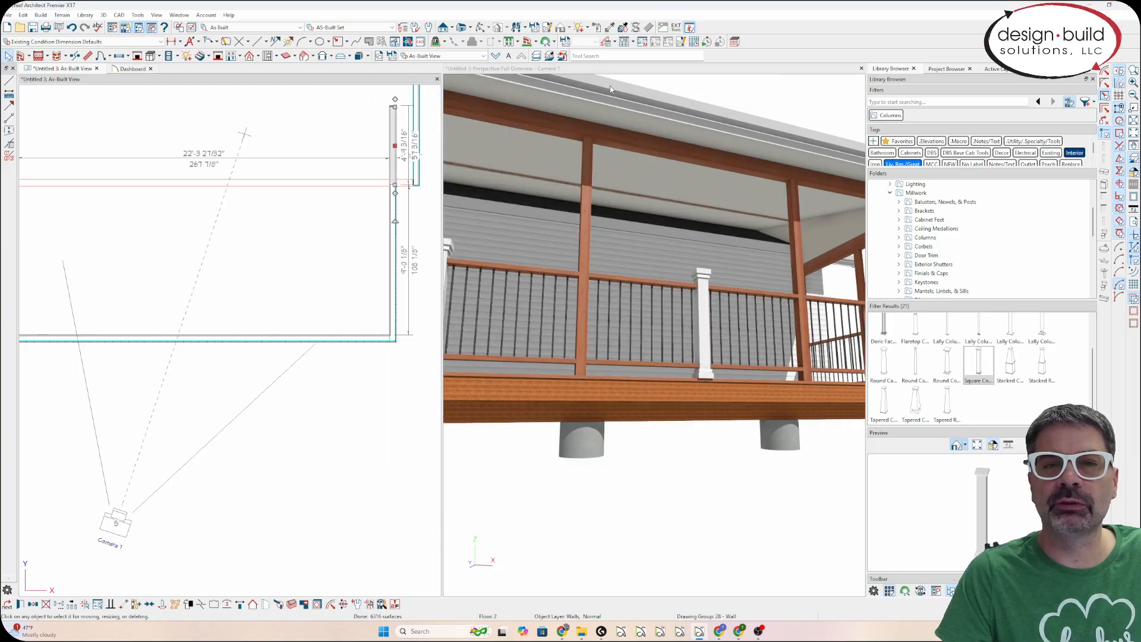
Inspect the roof junction at the deck's right end in 3D and match its gable wall with the floor 2 plan.
left_click_drag(758, 95, 650, 241)
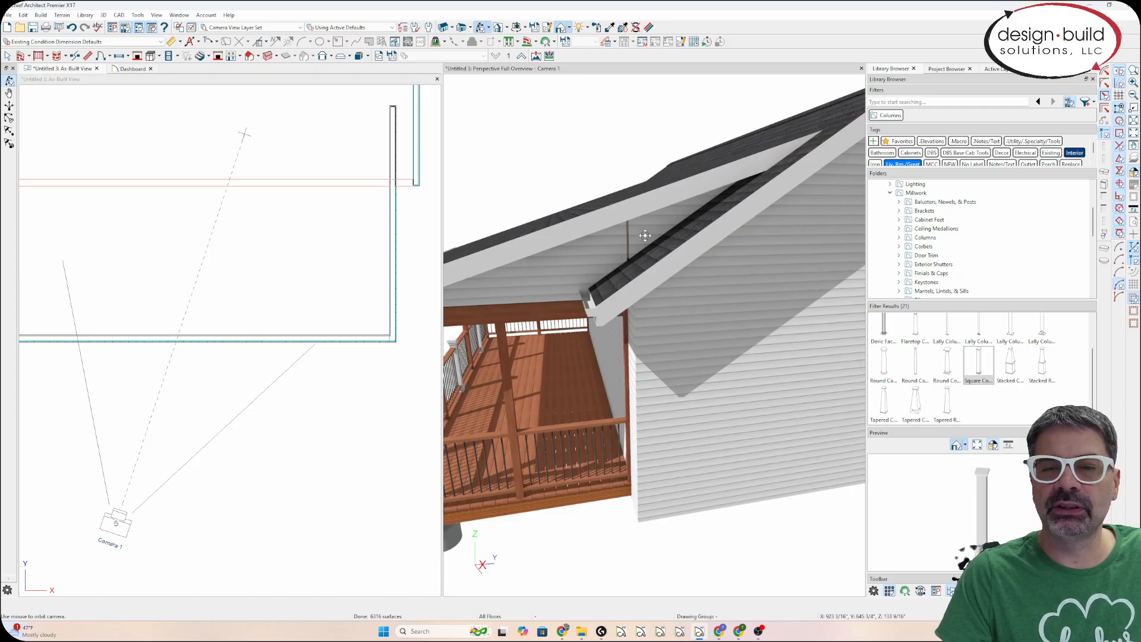
left_click(676, 220)
left_click(605, 257)
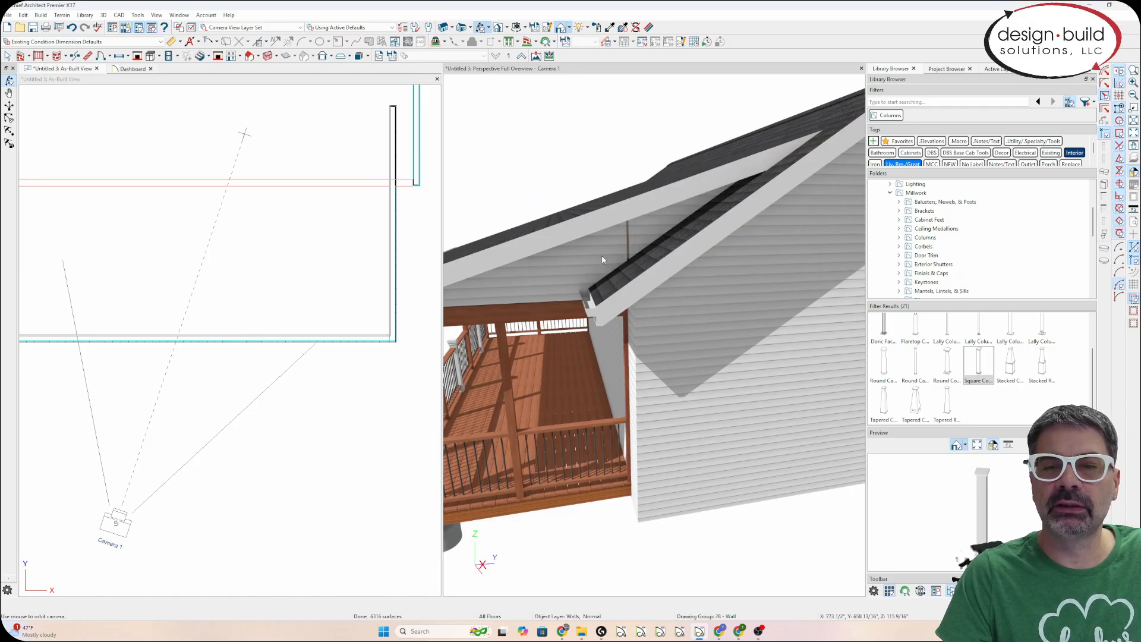
left_click(396, 273)
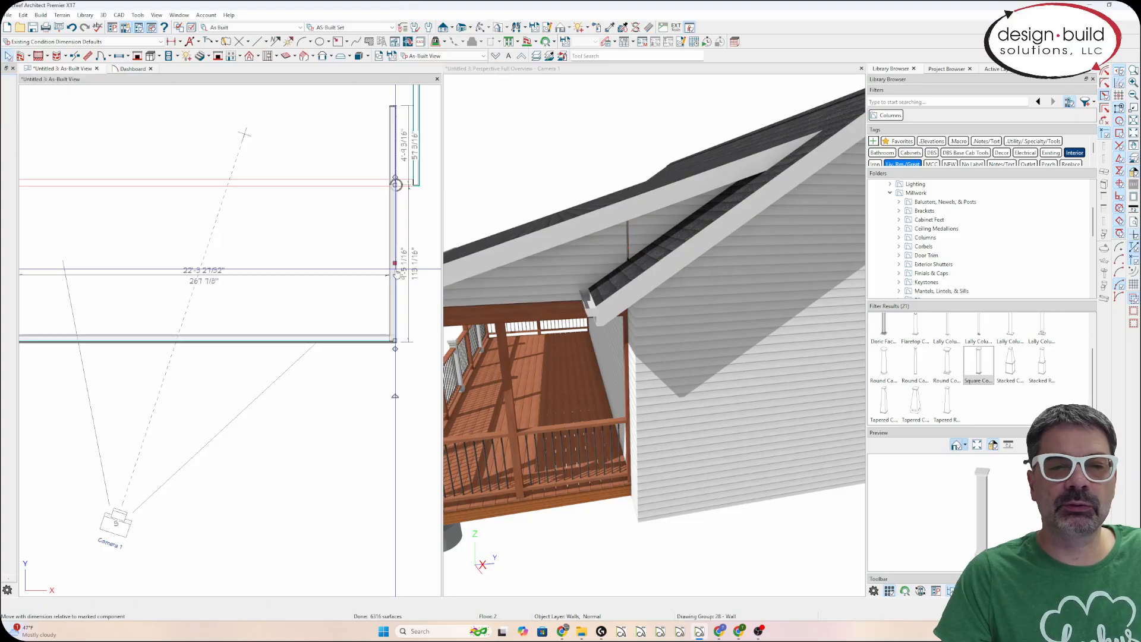
left_click(573, 261)
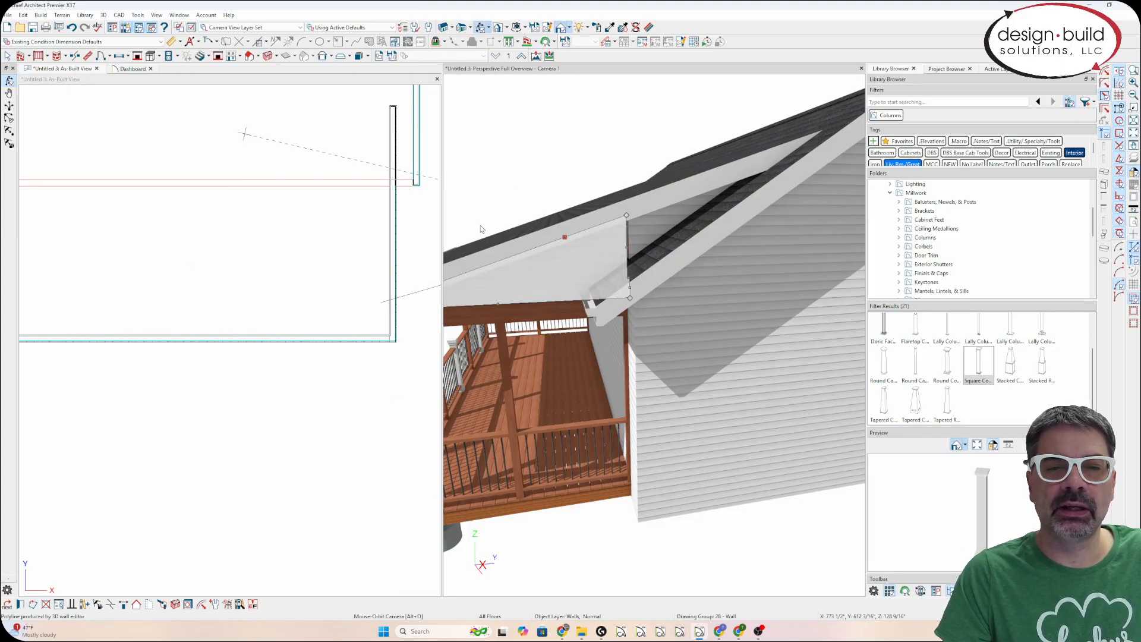
Try shortening the short floor 2 wall segment from its front end, and stretch it back to meet the side wall.
left_click(394, 137)
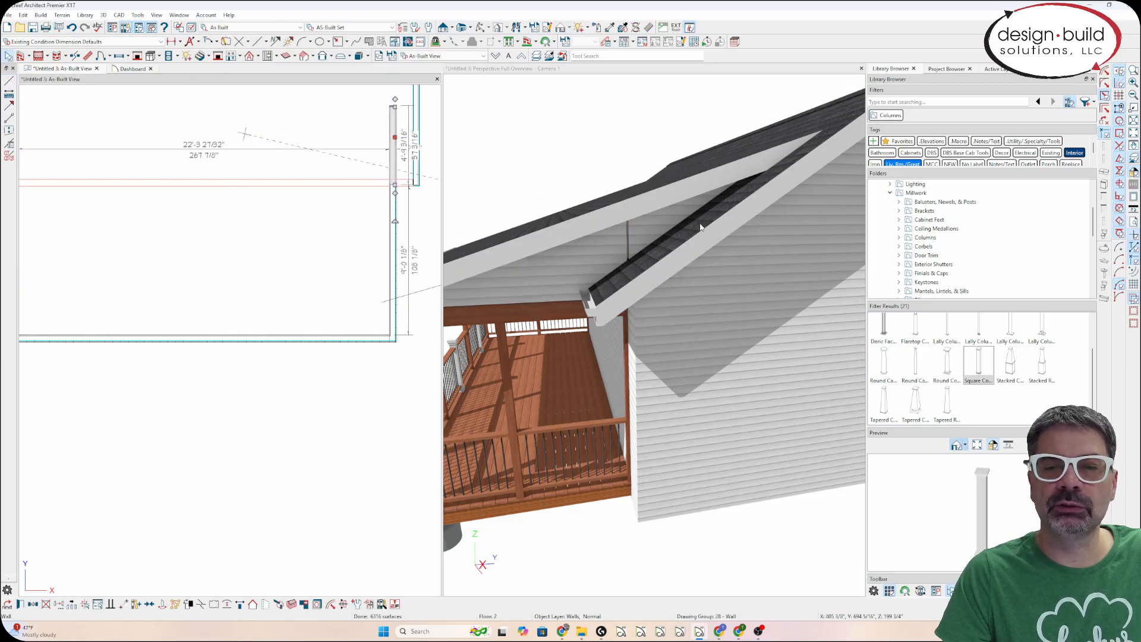
left_click_drag(394, 186, 393, 154)
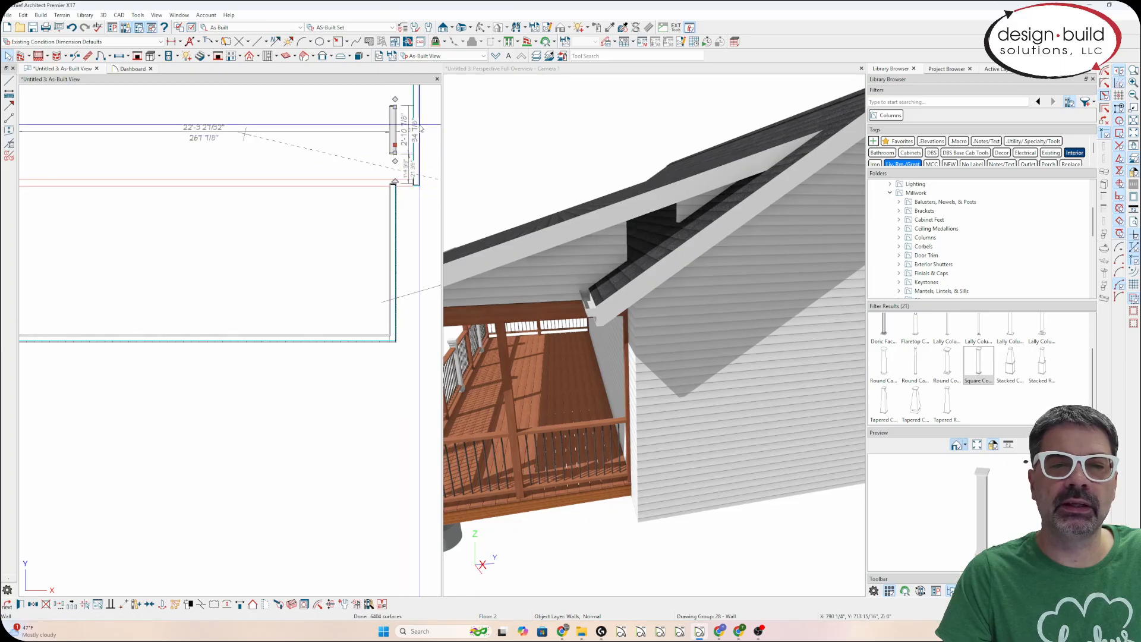
left_click_drag(394, 154, 396, 186)
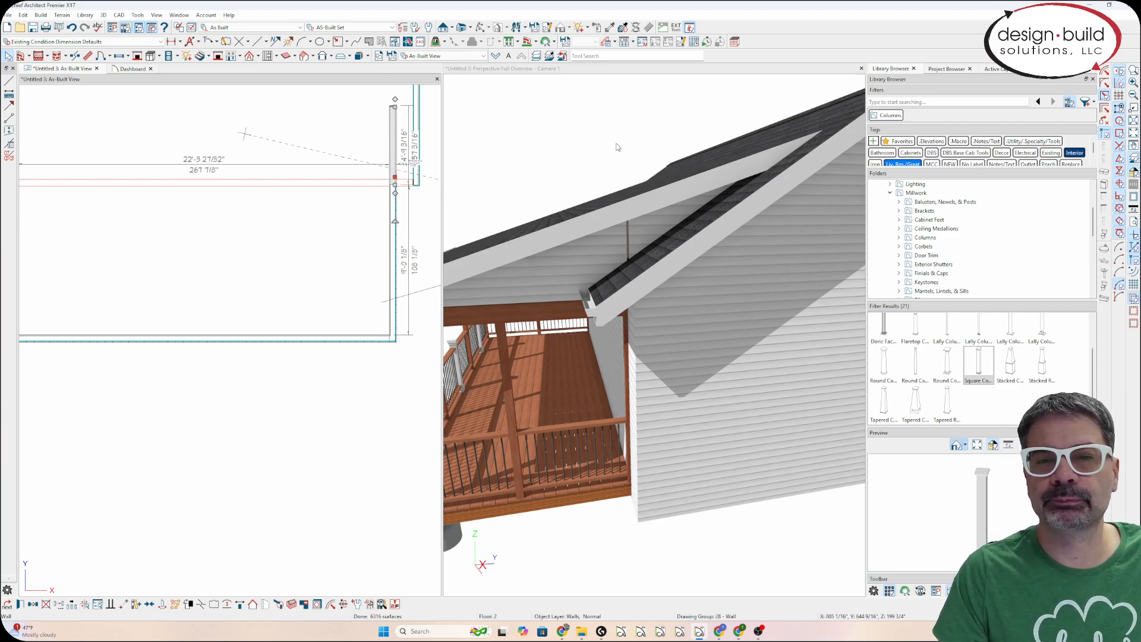
View the whole covered deck in 3D from its front right corner.
left_click_drag(617, 147, 694, 152)
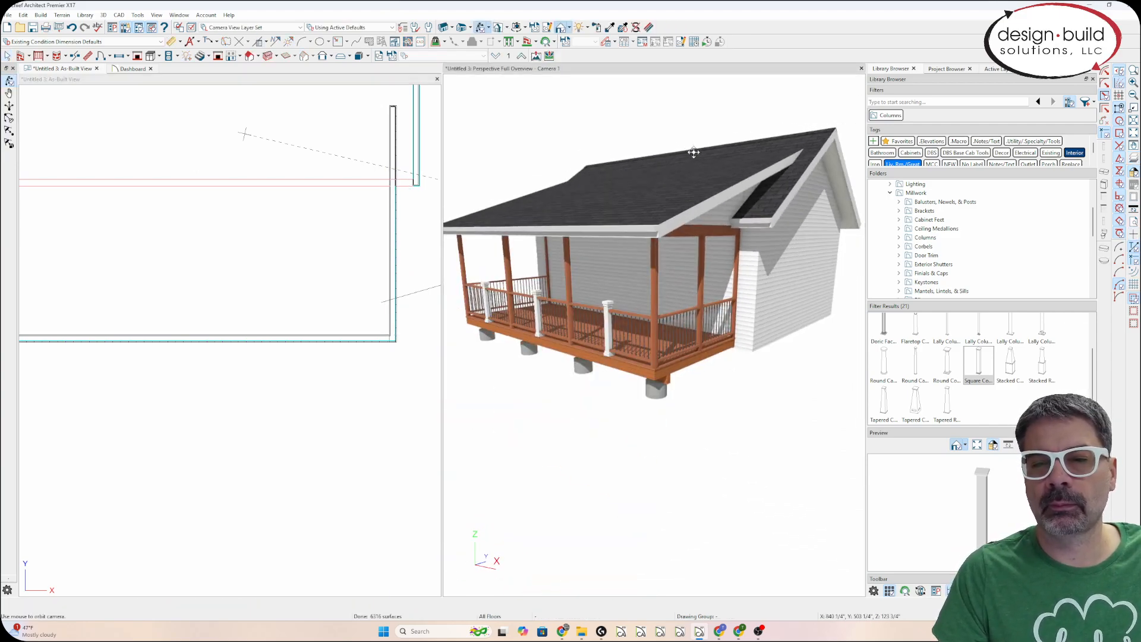
left_click_drag(707, 191, 615, 258)
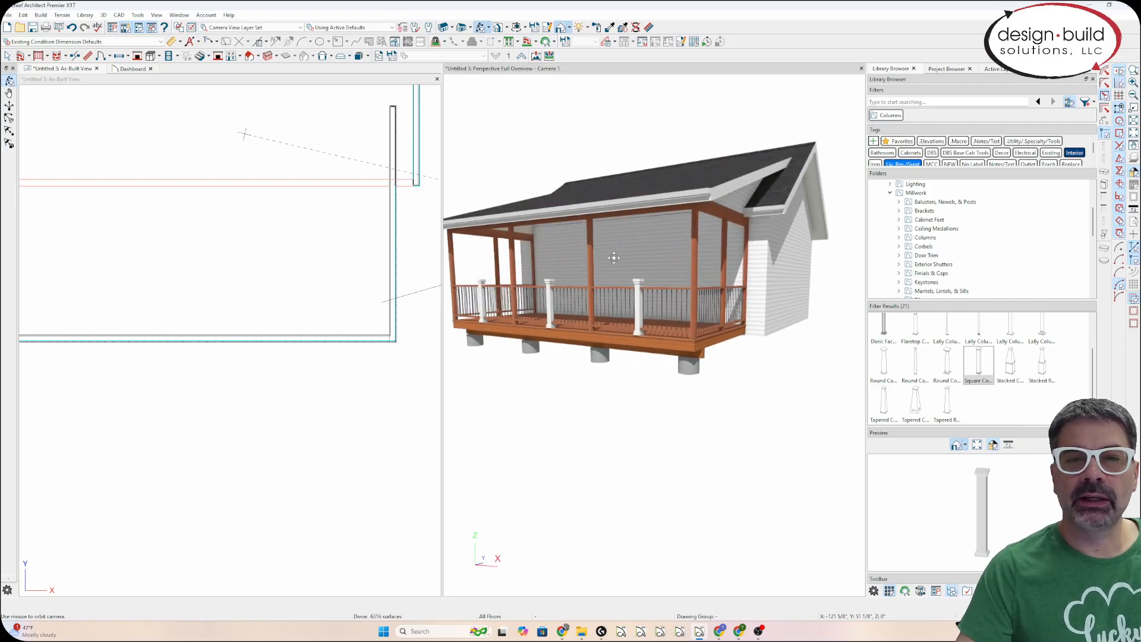